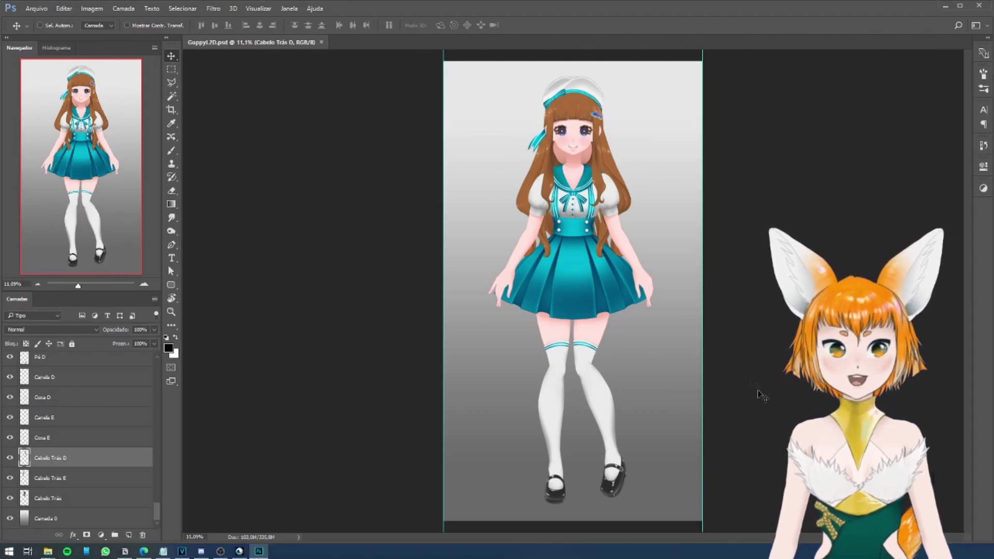
# Try moving the Braço D arm layer away from the body.
pyautogui.keyDown('ctrl'); pyautogui.click(643, 248); pyautogui.keyUp('ctrl')
pyautogui.moveTo(643, 249); pyautogui.dragTo(648, 247)
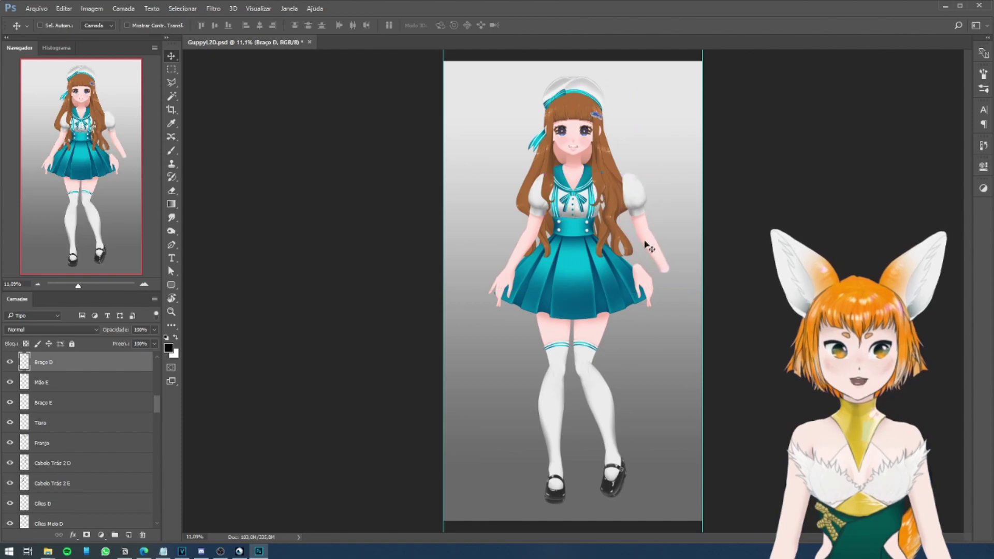
pyautogui.moveTo(637, 202); pyautogui.dragTo(536, 209)
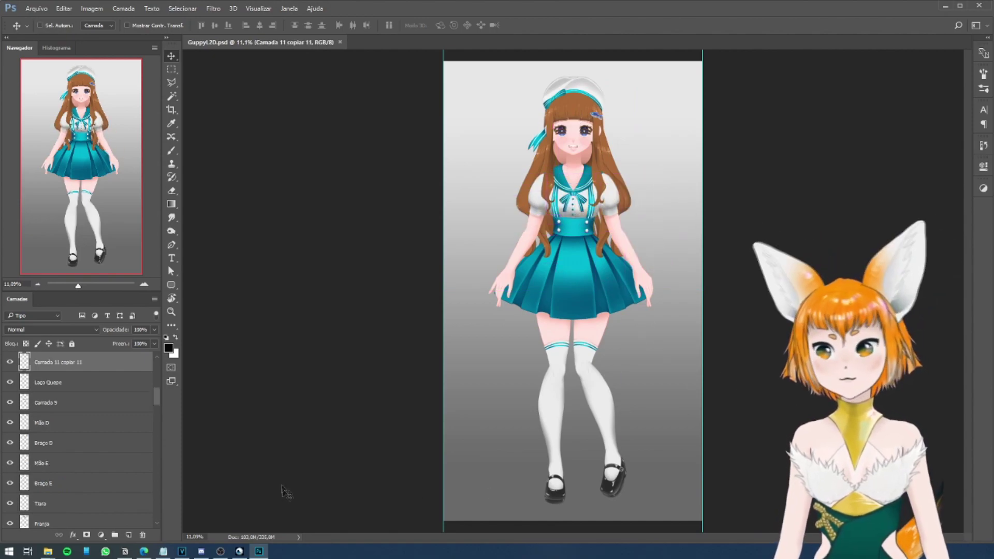
# Hide the half-closed and closed eyelash layers Cílios Meio E and Cílios Fechado E.
pyautogui.moveTo(156, 398); pyautogui.dragTo(157, 366)
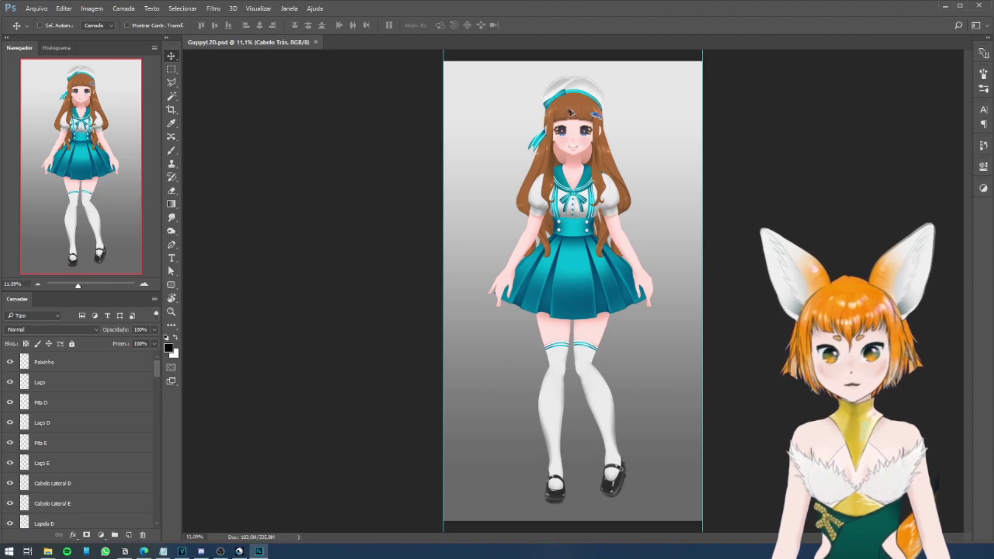
pyautogui.scroll(6, 570, 114)
pyautogui.scroll(4, 643, 162)
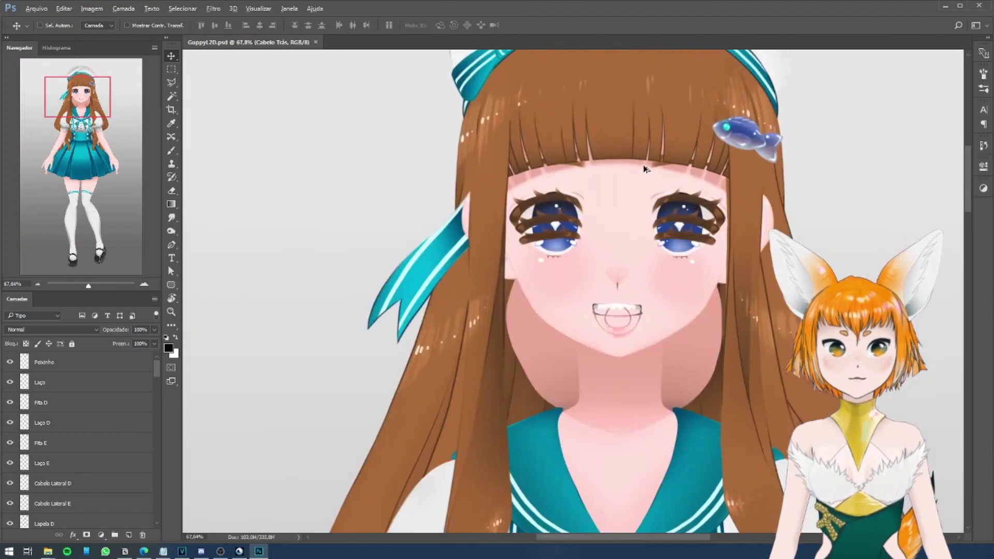
pyautogui.scroll(2, 573, 219)
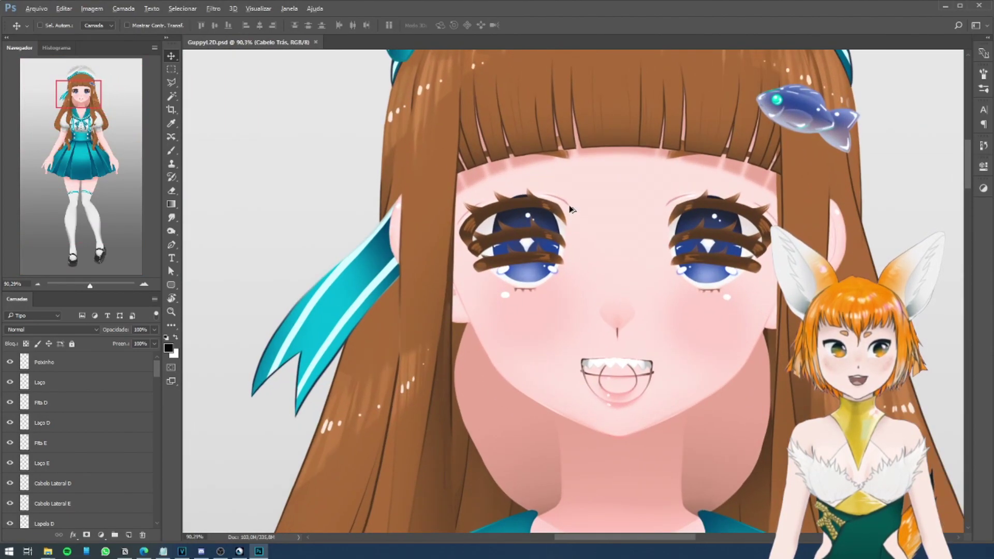
pyautogui.scroll(-1, 551, 194)
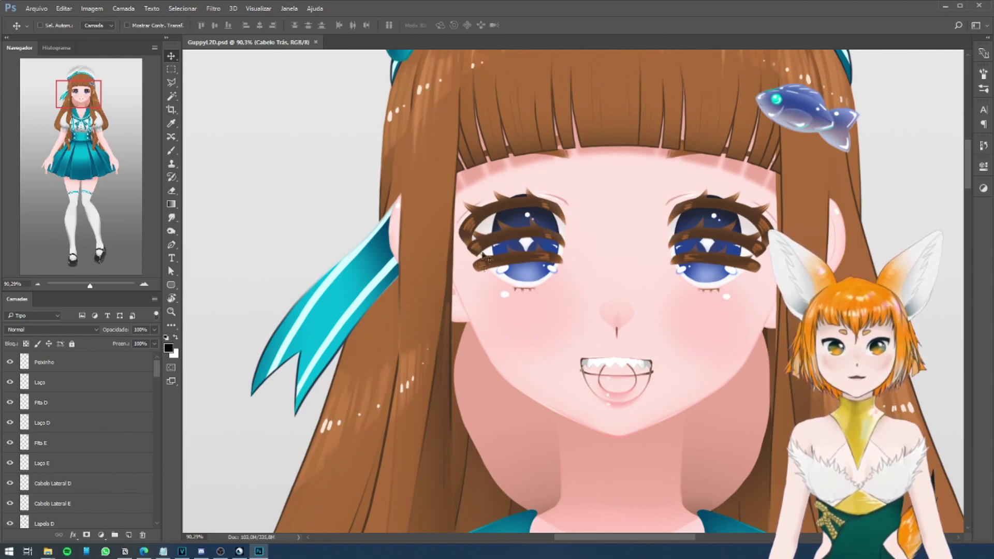
pyautogui.keyDown('ctrl'); pyautogui.click(470, 242); pyautogui.keyUp('ctrl')
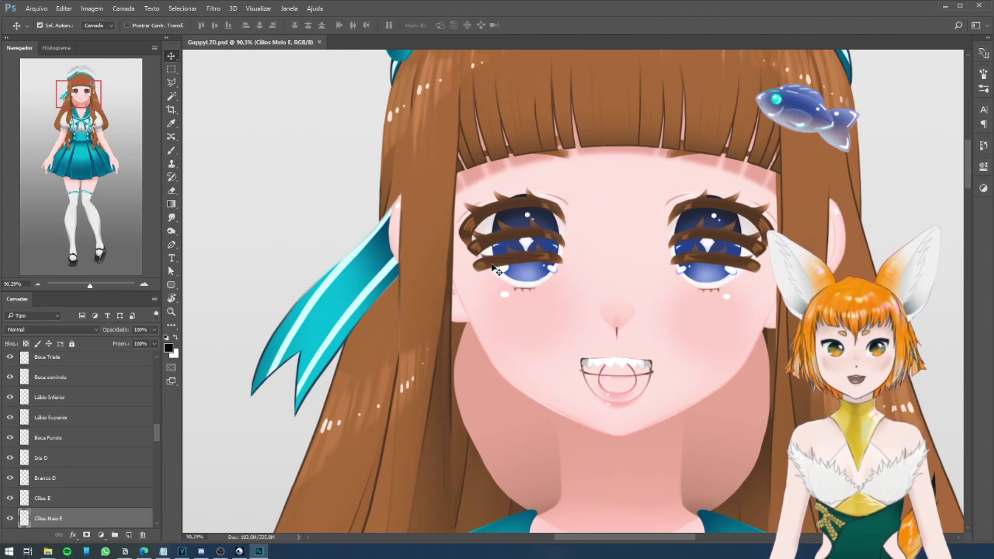
pyautogui.scroll(-1, 97, 486)
pyautogui.keyDown('shift'); pyautogui.click(83, 478); pyautogui.keyUp('shift')
pyautogui.scroll(-1, 84, 478)
pyautogui.click(10, 457)
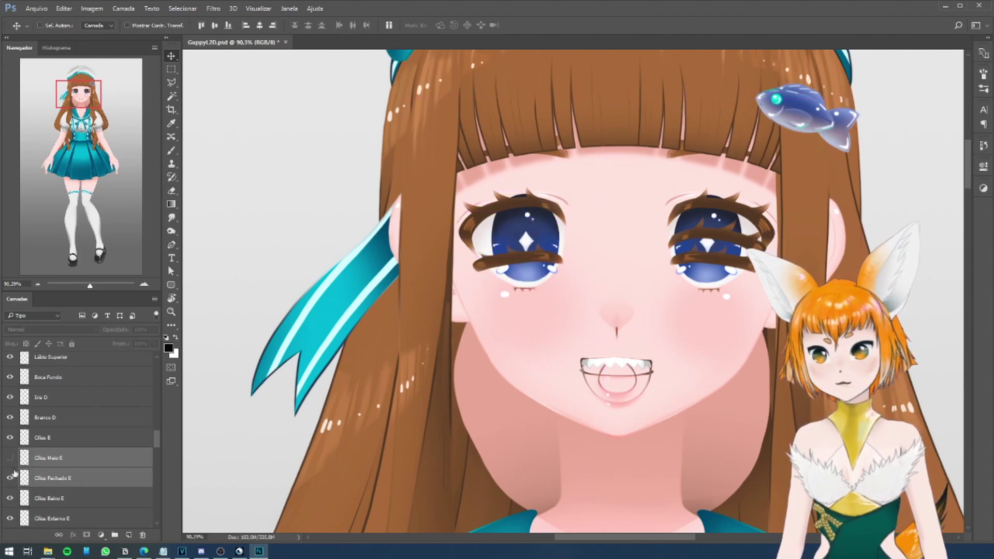
pyautogui.click(9, 478)
# Try squashing the Cílios D upper eyelash down over the iris with Free Transform, to about 67% height.
pyautogui.keyDown('ctrl'); pyautogui.click(476, 256); pyautogui.keyUp('ctrl')
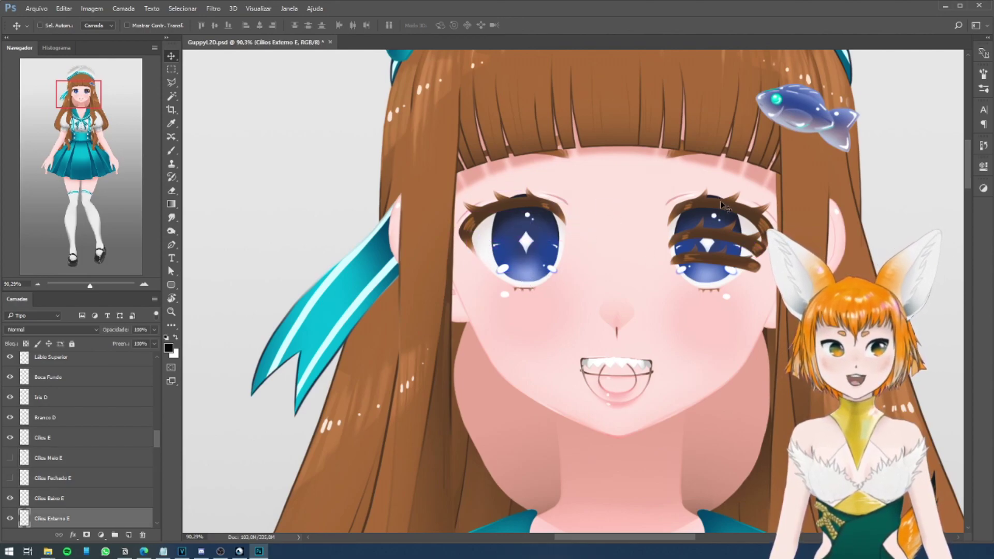
pyautogui.keyDown('ctrl'); pyautogui.click(734, 262); pyautogui.keyUp('ctrl')
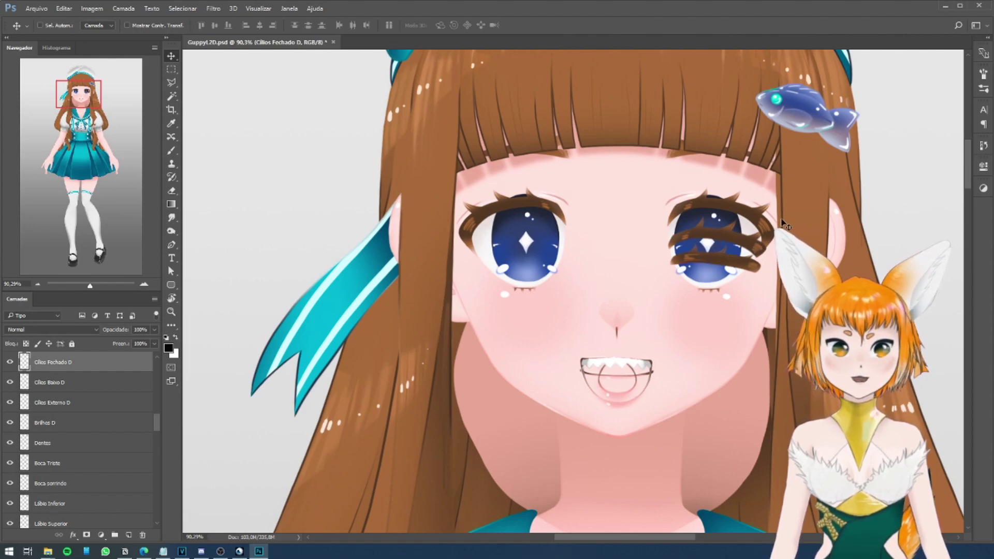
pyautogui.press('ctrl')
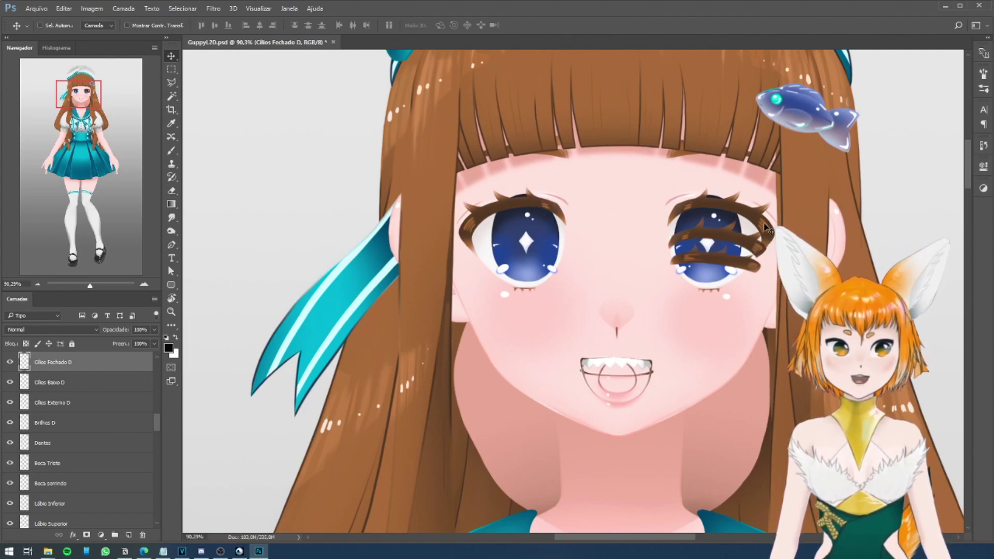
pyautogui.keyDown('ctrl'); pyautogui.click(762, 226); pyautogui.keyUp('ctrl')
pyautogui.hotkey('ctrl', 't')
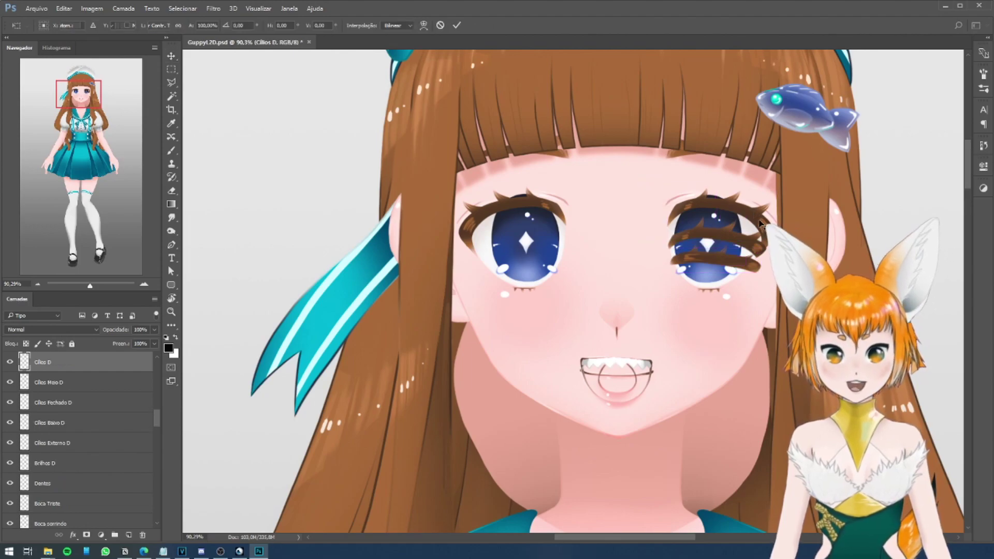
pyautogui.moveTo(721, 188)
pyautogui.mouseDown()
pyautogui.moveTo(728, 202)
pyautogui.moveTo(724, 187)
pyautogui.mouseUp()
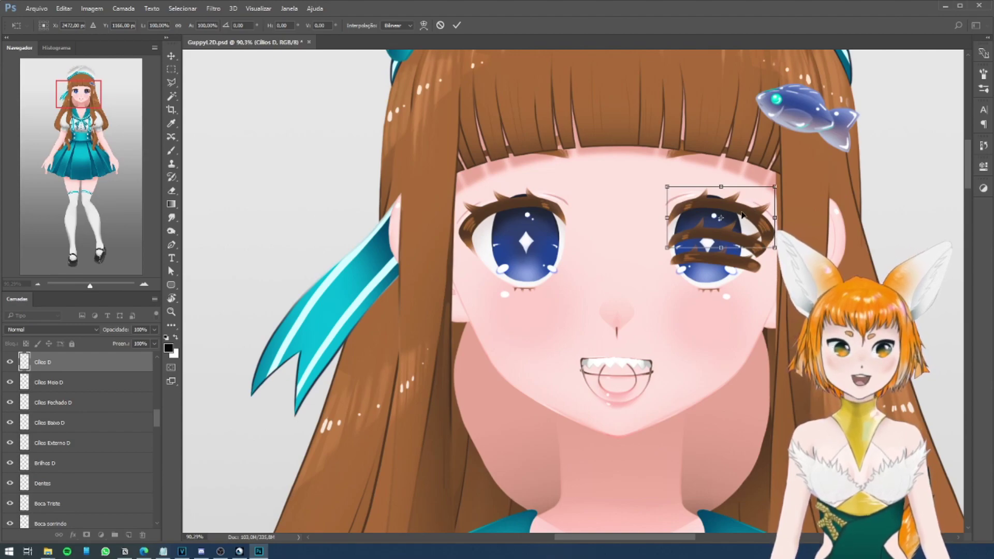
pyautogui.moveTo(745, 218); pyautogui.dragTo(744, 229)
pyautogui.hotkey('ctrl', 'z')
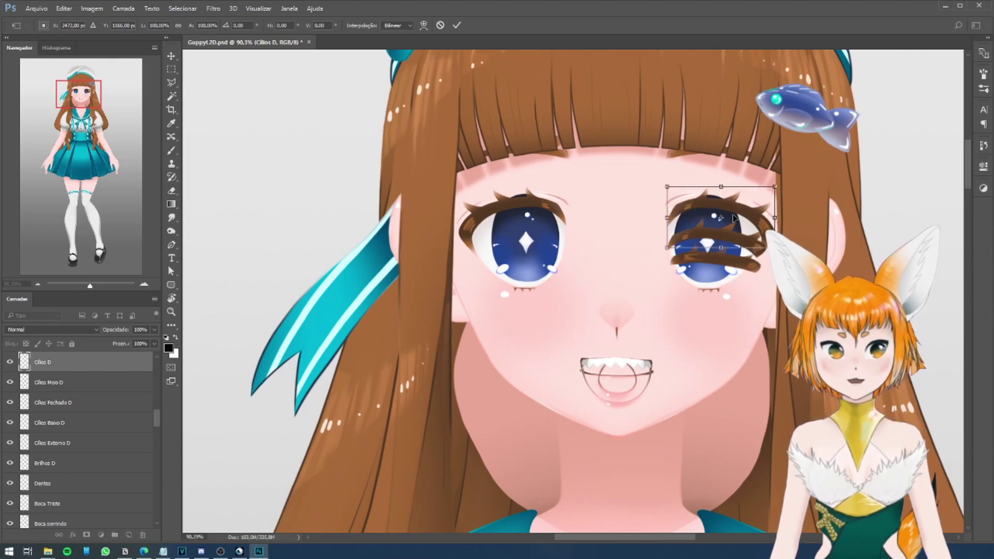
pyautogui.moveTo(722, 188); pyautogui.dragTo(722, 218)
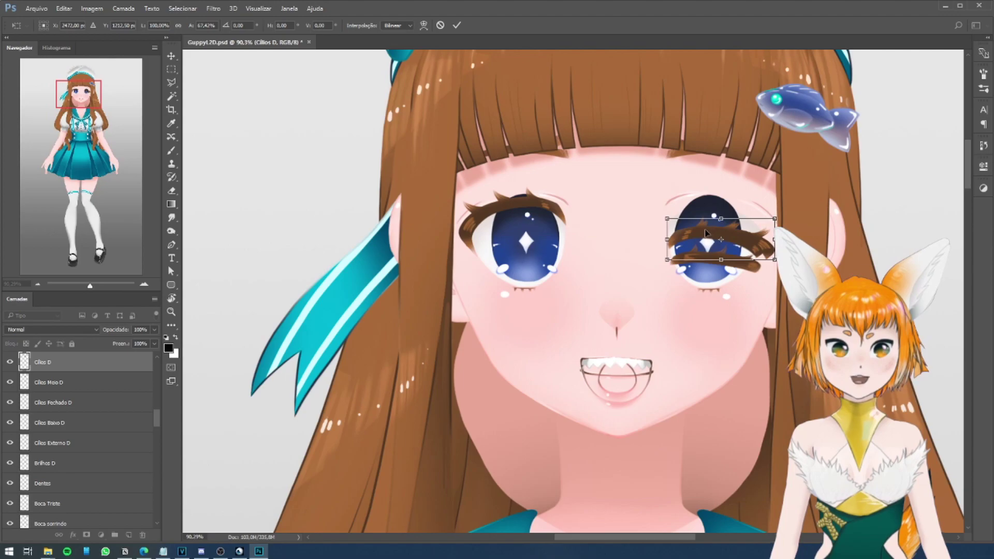
pyautogui.press('Escape')
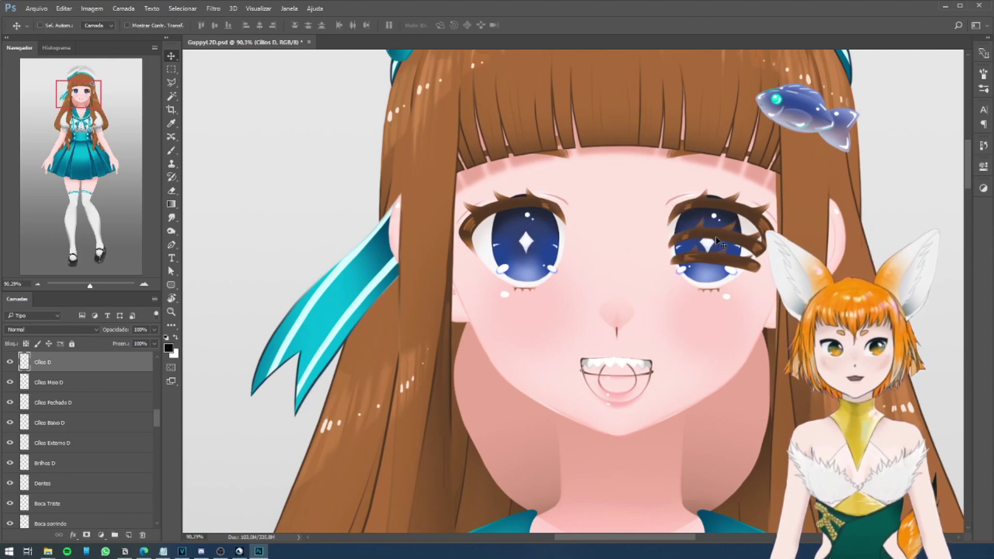
# Try flattening the Cílios D upper eyelash from its lower edge with Free Transform, to about 73% height.
pyautogui.keyDown('ctrl'); pyautogui.click(727, 246); pyautogui.keyUp('ctrl')
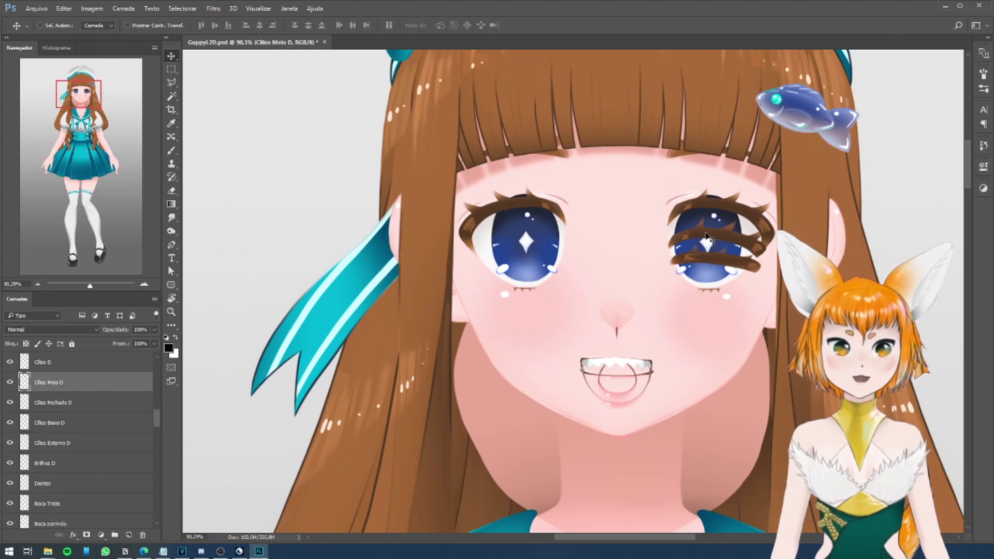
pyautogui.keyDown('ctrl'); pyautogui.click(729, 209); pyautogui.keyUp('ctrl')
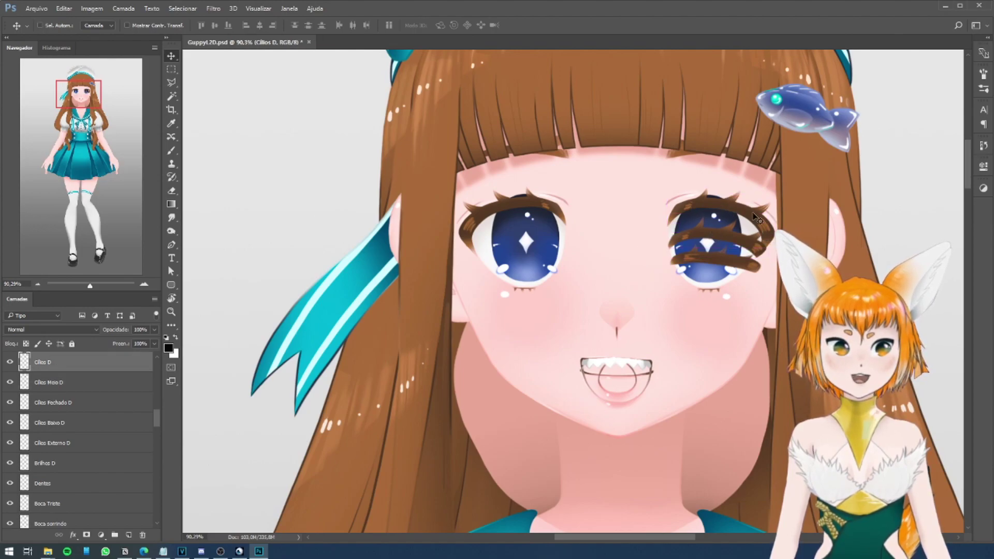
pyautogui.keyDown('ctrl'); pyautogui.click(730, 239); pyautogui.keyUp('ctrl')
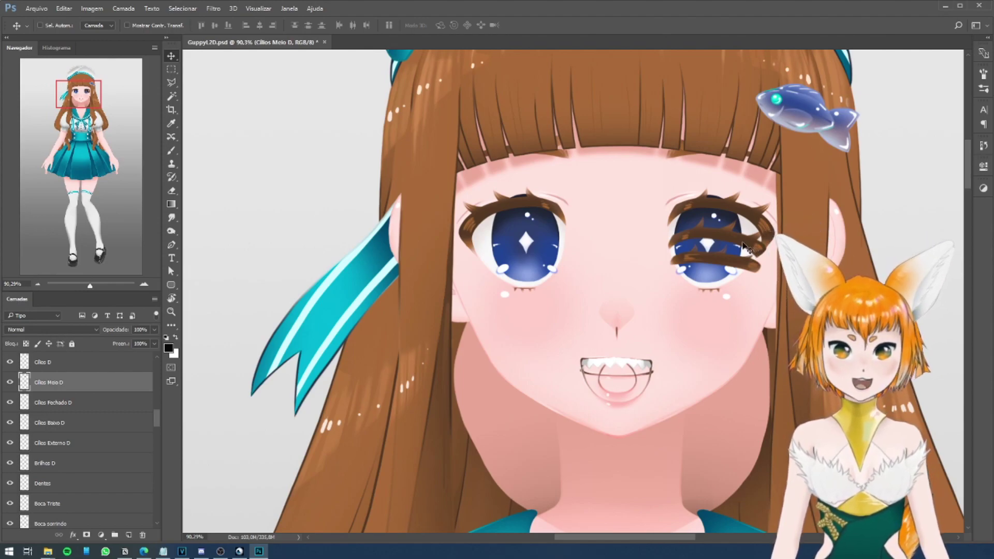
pyautogui.hotkey('alt', '[')
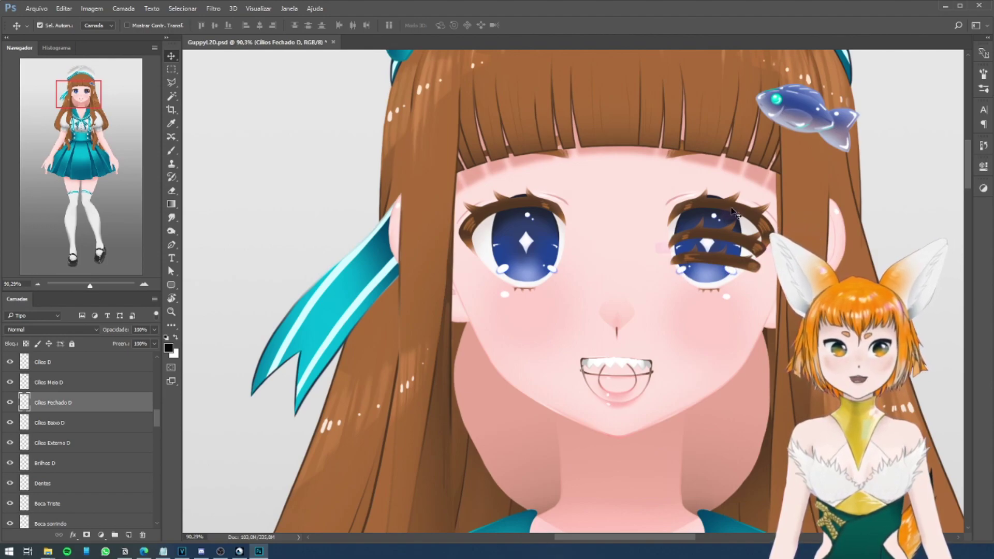
pyautogui.hotkey('alt', ']')
pyautogui.hotkey('alt', ']')
pyautogui.hotkey('ctrl', 't')
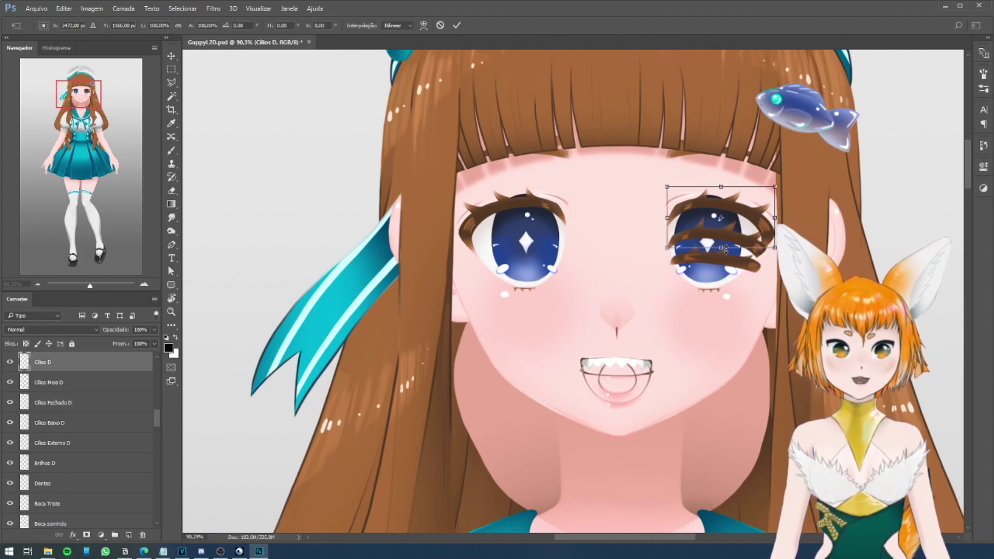
pyautogui.moveTo(726, 249); pyautogui.dragTo(725, 232)
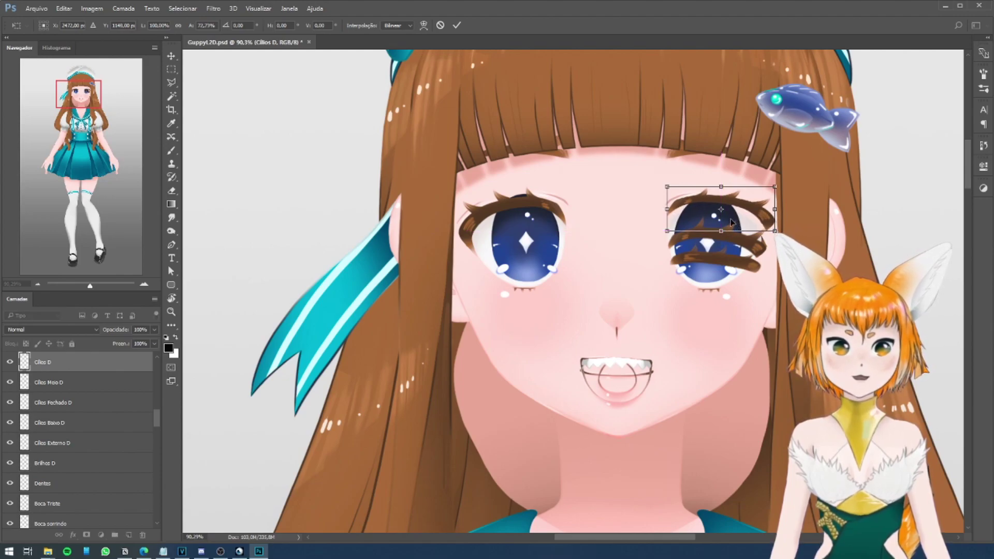
pyautogui.press('Return')
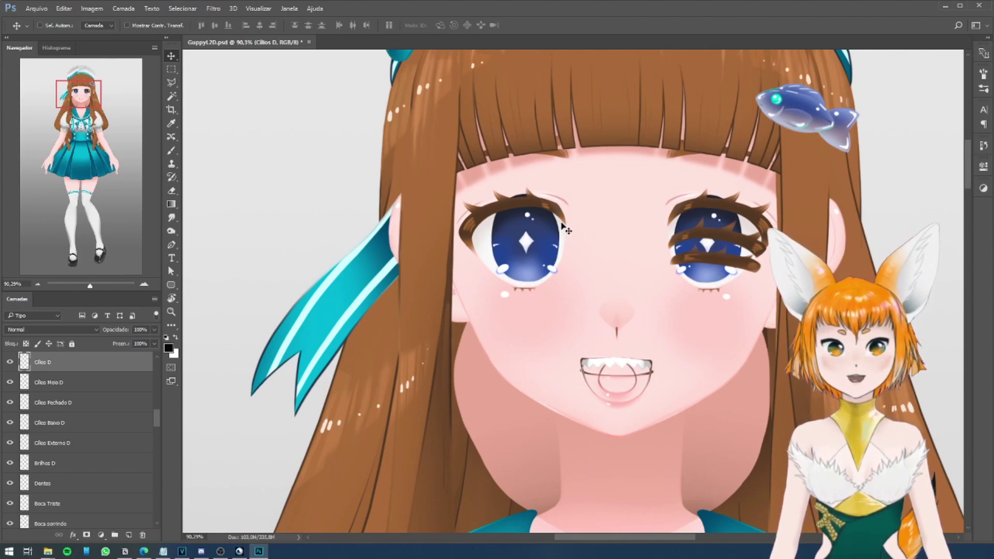
# Try squashing the Cílios E upper eyelash downward on its own with Free Transform.
pyautogui.keyDown('ctrl'); pyautogui.click(492, 218); pyautogui.keyUp('ctrl')
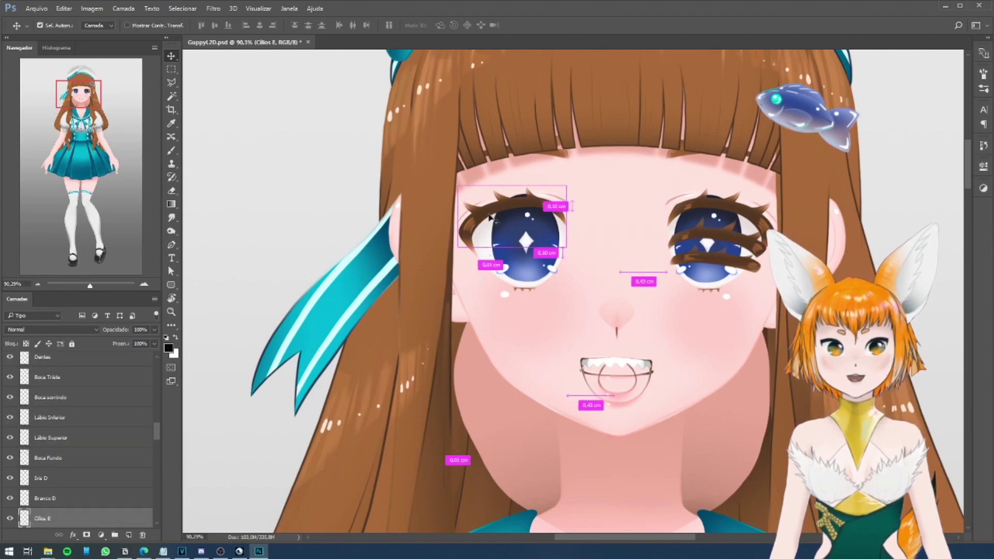
pyautogui.scroll(4, 484, 215)
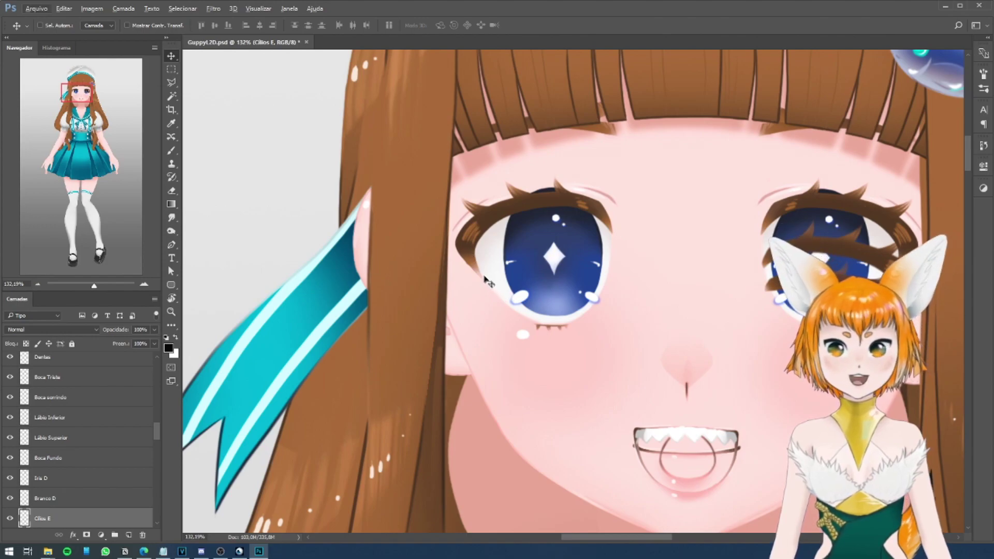
pyautogui.press('ctrl')
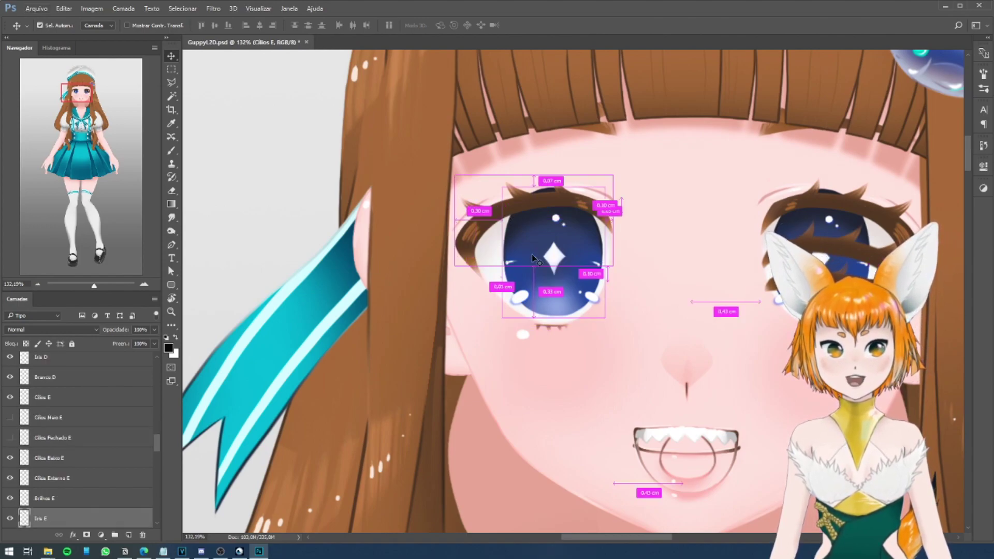
pyautogui.moveTo(479, 264); pyautogui.dragTo(485, 236)
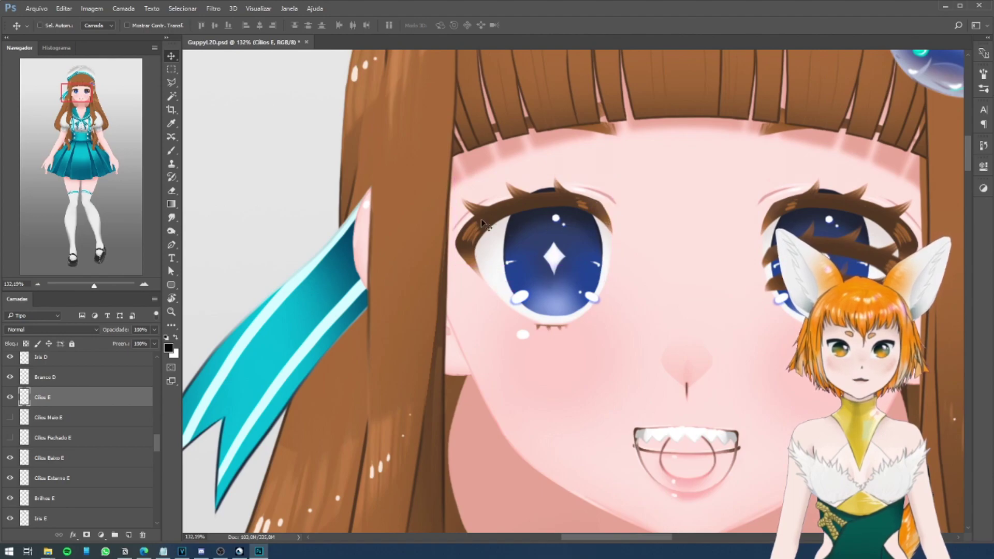
pyautogui.click(468, 237)
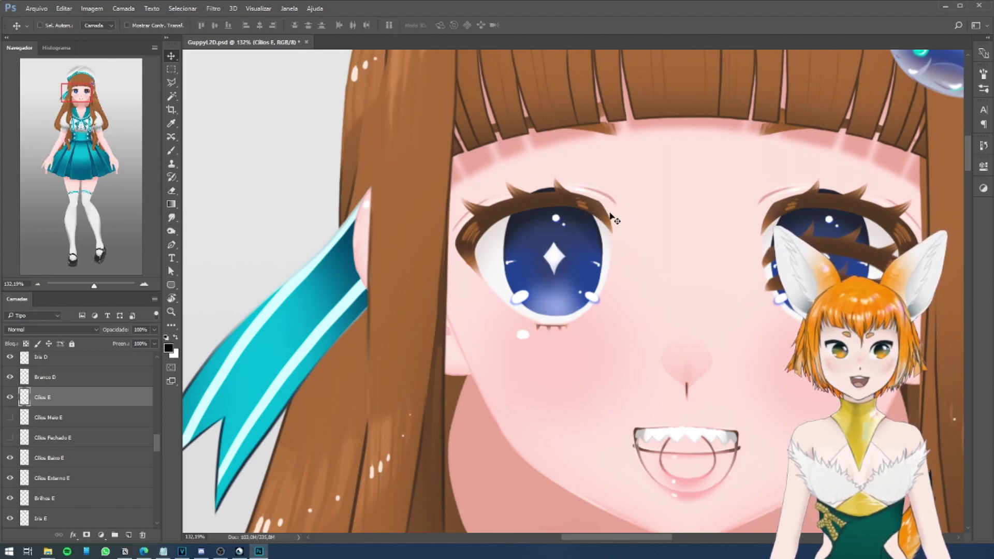
pyautogui.hotkey('ctrl', 't')
pyautogui.moveTo(534, 177); pyautogui.dragTo(534, 197)
pyautogui.press('Escape')
# Try squashing Cílios E and Cílios Externo E together over the iris with Free Transform, to about 47% height.
pyautogui.keyDown('shift'); pyautogui.click(510, 212); pyautogui.keyUp('shift')
pyautogui.hotkey('ctrl', 't')
pyautogui.moveTo(533, 176); pyautogui.dragTo(542, 232)
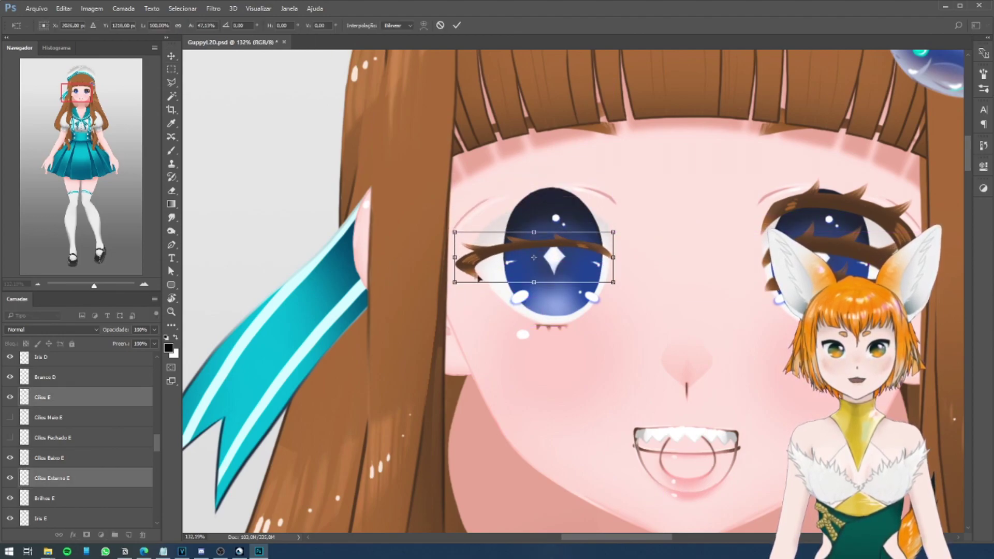
pyautogui.press('Escape')
pyautogui.moveTo(505, 253); pyautogui.dragTo(490, 262)
pyautogui.click(481, 249)
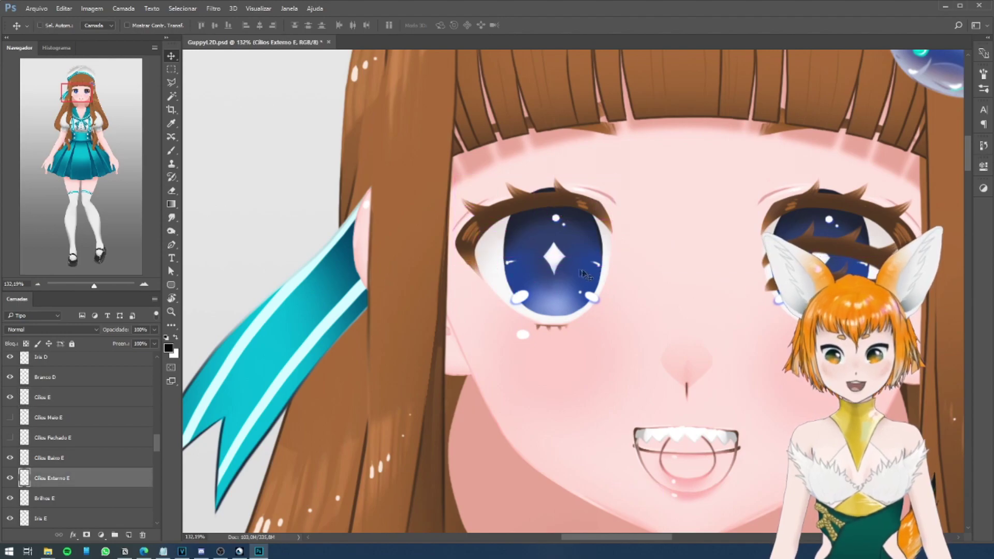
# Try shifting the Iris E layer around inside its eye.
pyautogui.scroll(-3, 651, 248)
pyautogui.scroll(4, 750, 250)
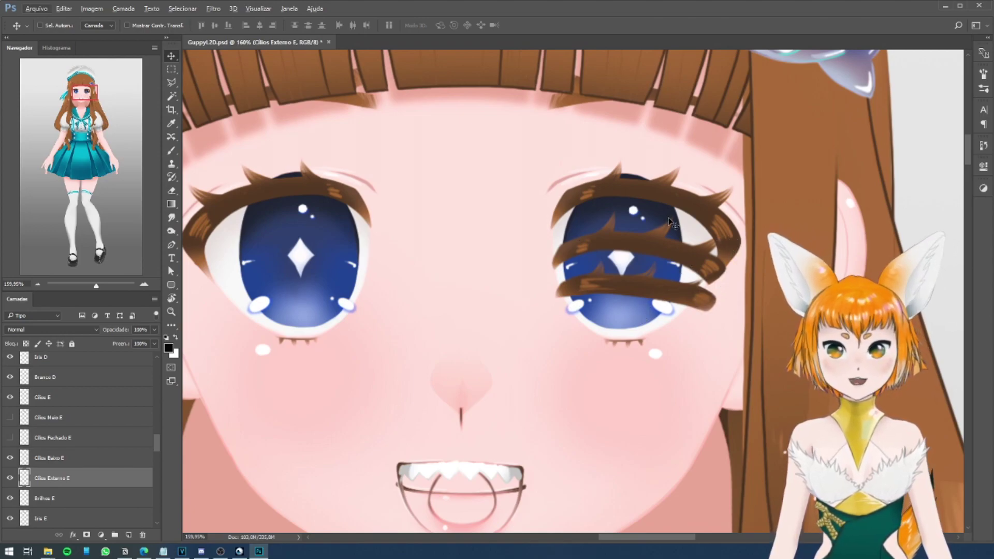
pyautogui.scroll(-3, 700, 220)
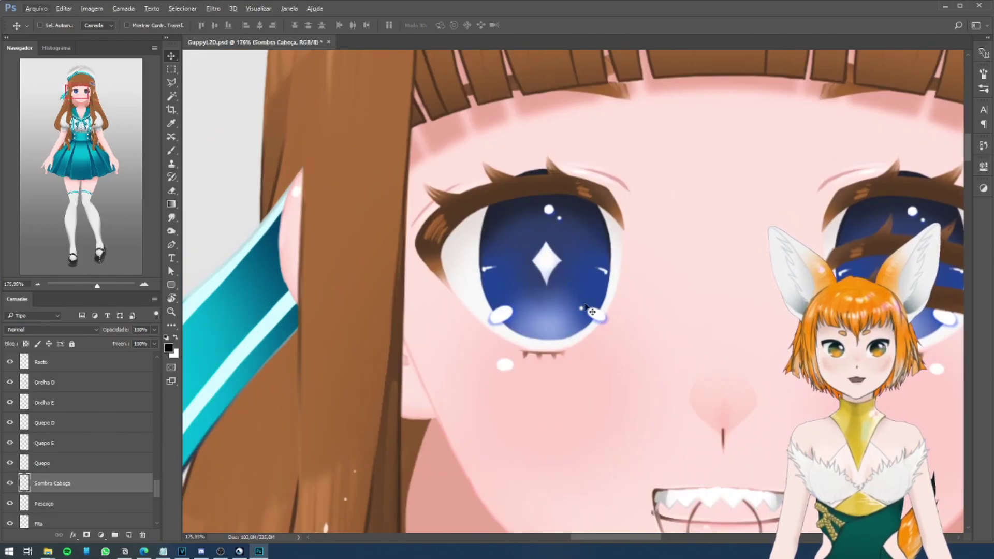
pyautogui.moveTo(600, 321)
pyautogui.mouseDown()
pyautogui.moveTo(595, 295)
pyautogui.moveTo(596, 316)
pyautogui.mouseUp()
pyautogui.keyDown('ctrl'); pyautogui.click(573, 255); pyautogui.keyUp('ctrl')
pyautogui.moveTo(574, 254)
pyautogui.mouseDown()
pyautogui.moveTo(580, 236)
pyautogui.moveTo(580, 269)
pyautogui.moveTo(567, 259)
pyautogui.mouseUp()
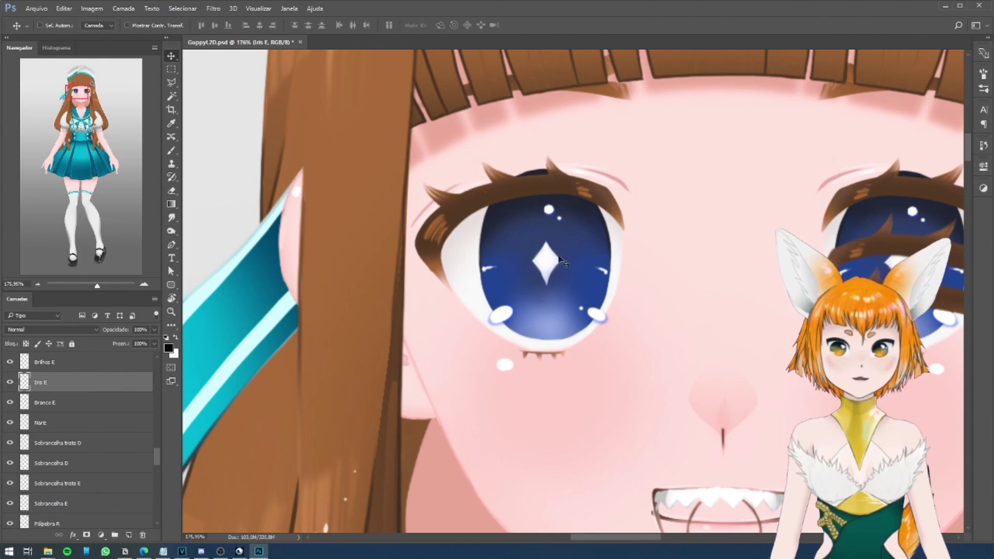
pyautogui.scroll(-4, 558, 259)
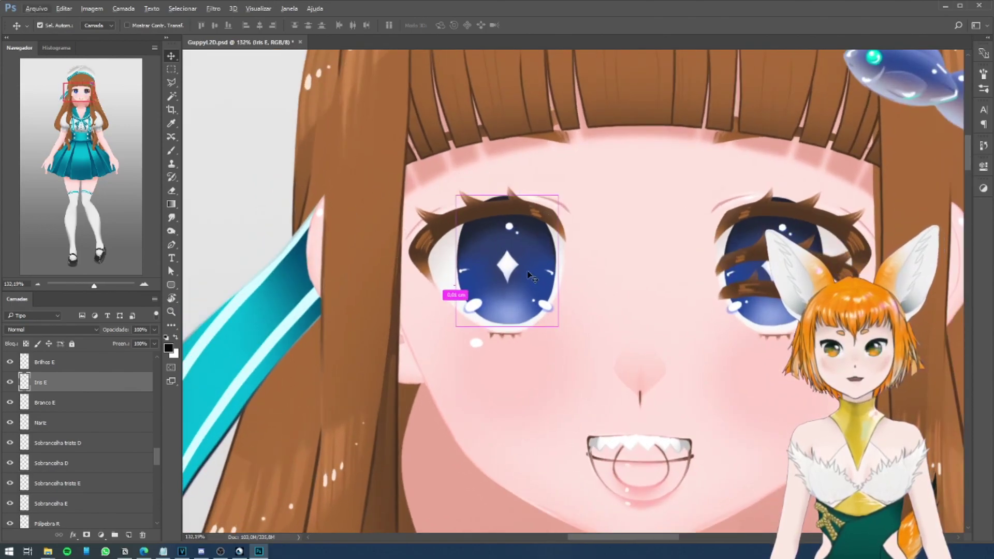
pyautogui.scroll(2, 481, 283)
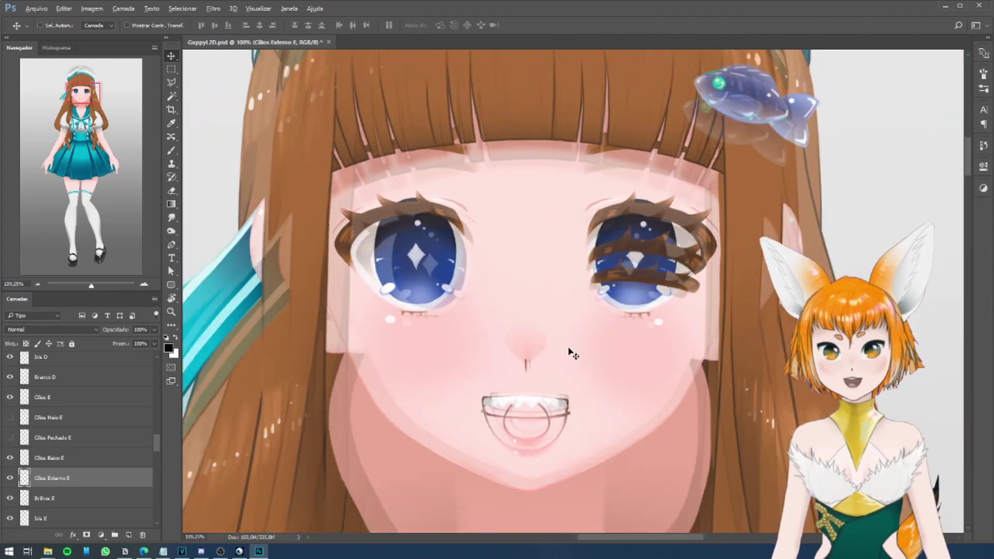
# Try moving the Iris E layer slightly upward behind the upper eyelash, and undo the move.
pyautogui.scroll(1, 326, 264)
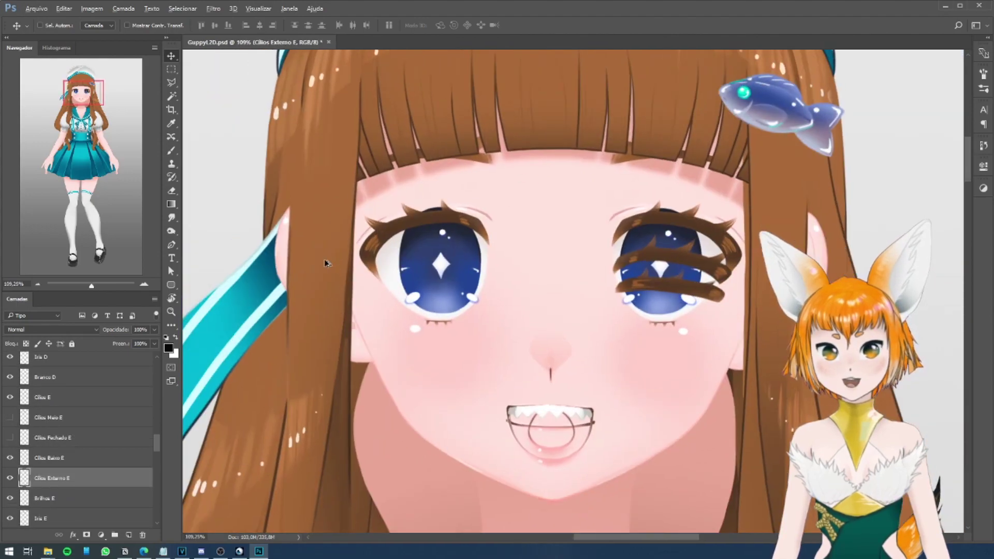
pyautogui.scroll(1, 373, 260)
pyautogui.scroll(2, 371, 258)
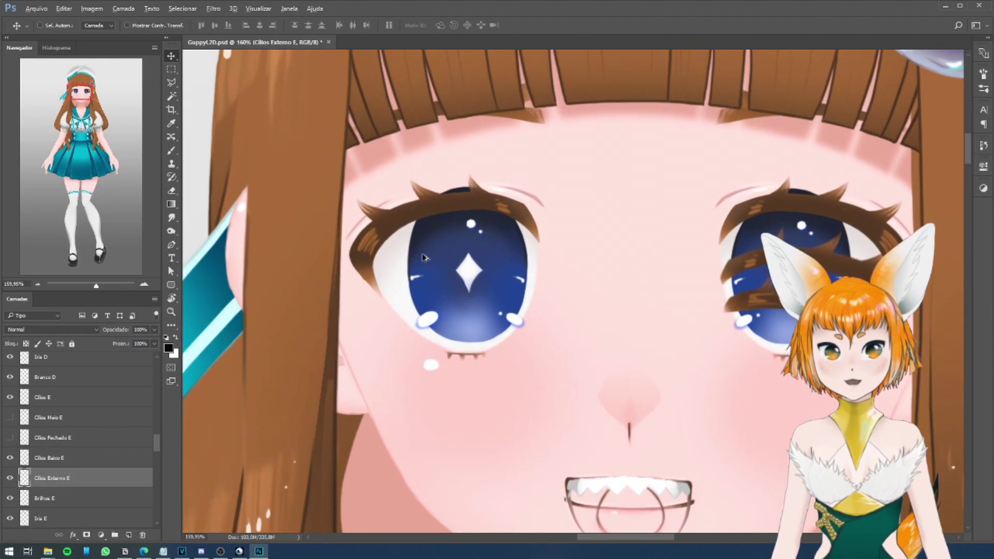
pyautogui.keyDown('ctrl'); pyautogui.click(483, 212); pyautogui.keyUp('ctrl')
pyautogui.moveTo(483, 212); pyautogui.dragTo(487, 194)
pyautogui.hotkey('ctrl', 'z')
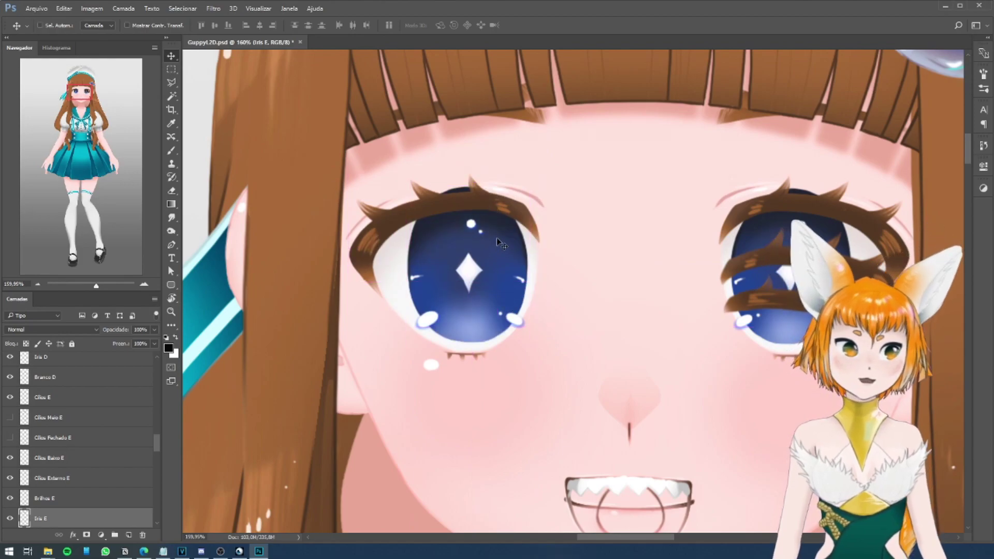
# Clip the Iris E layer to the Branco E layer beneath it with a clipping mask.
pyautogui.scroll(-1, 145, 467)
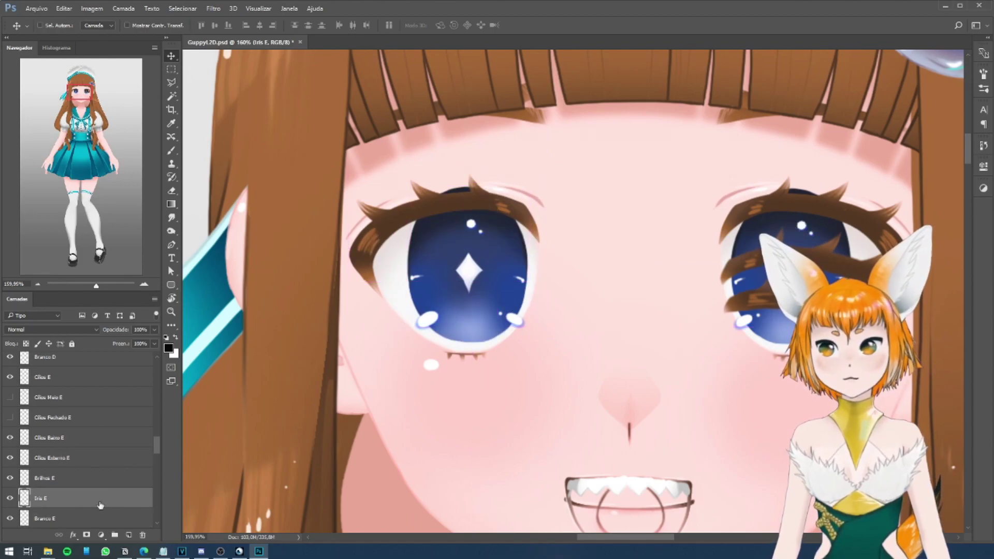
pyautogui.scroll(-1, 101, 504)
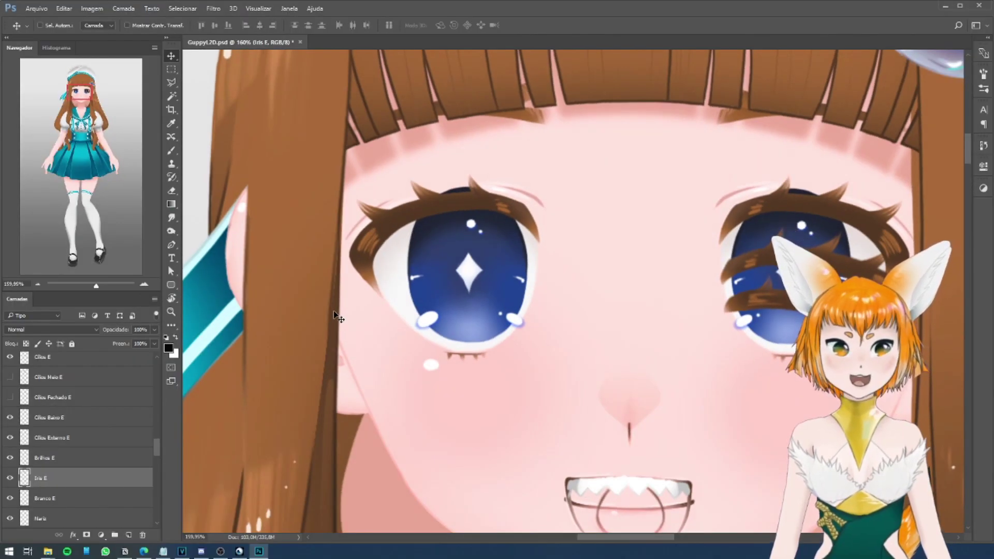
pyautogui.rightClick(110, 480)
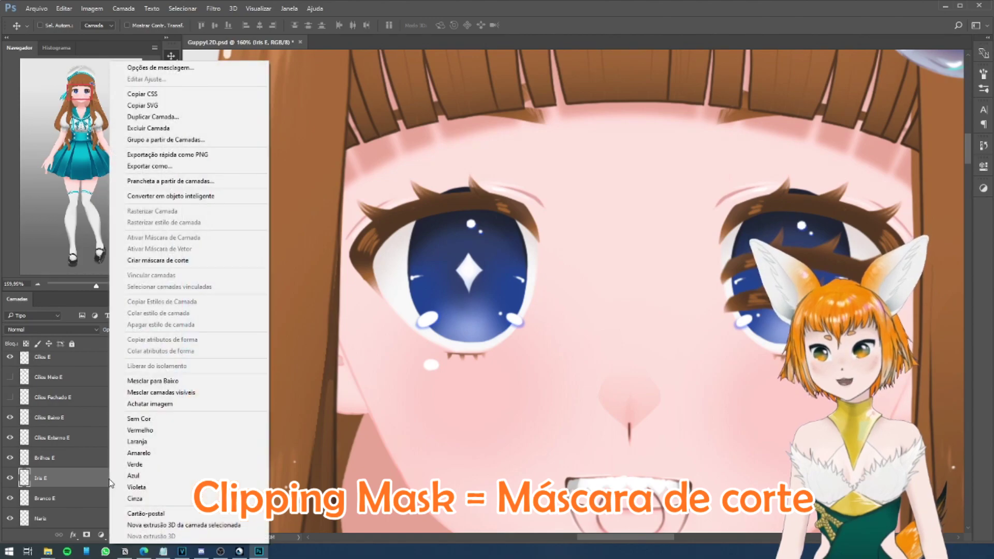
pyautogui.click(210, 260)
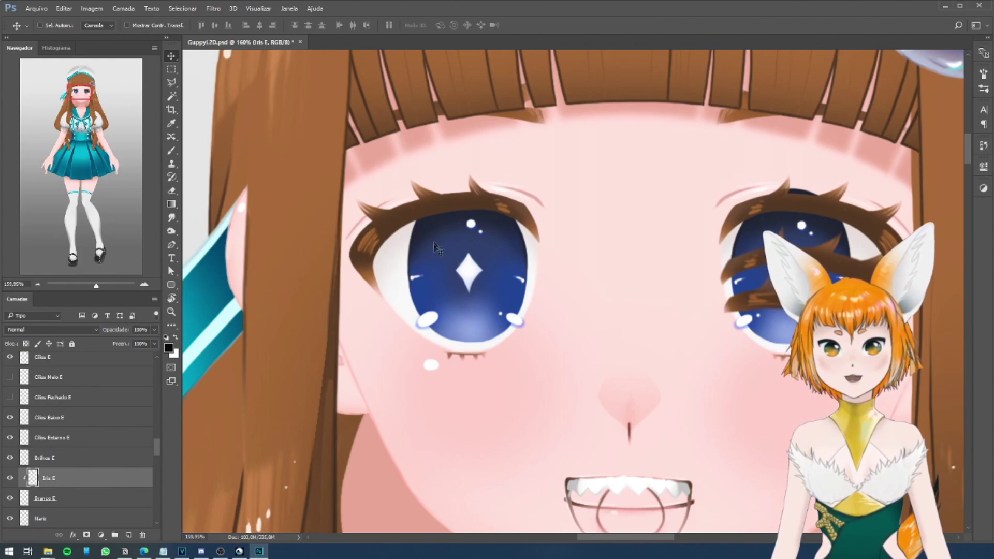
# Shift the clipped Iris E within the eye white, and release its clipping mask.
pyautogui.press('ctrl')
pyautogui.moveTo(448, 263); pyautogui.dragTo(467, 224)
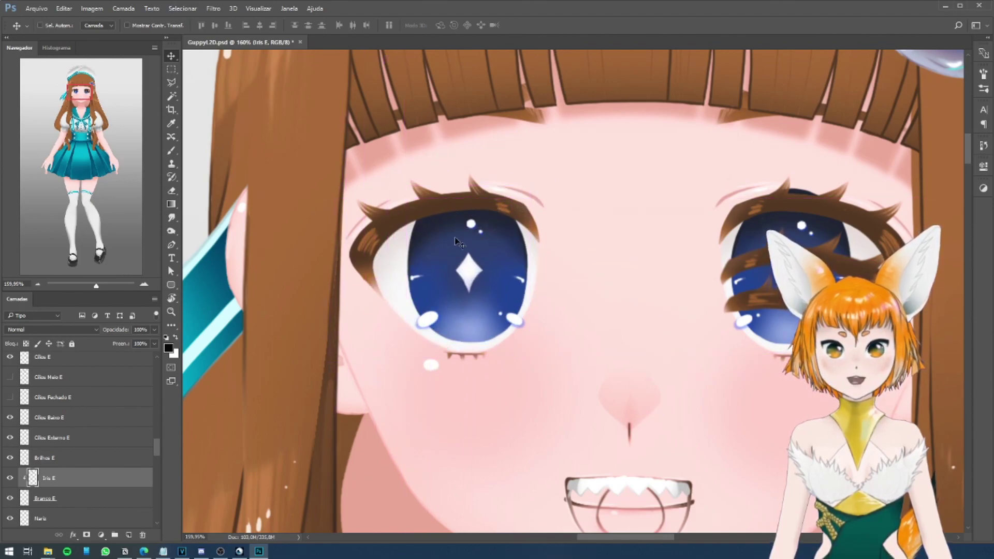
pyautogui.hotkey('ctrl', 'alt', 'g')
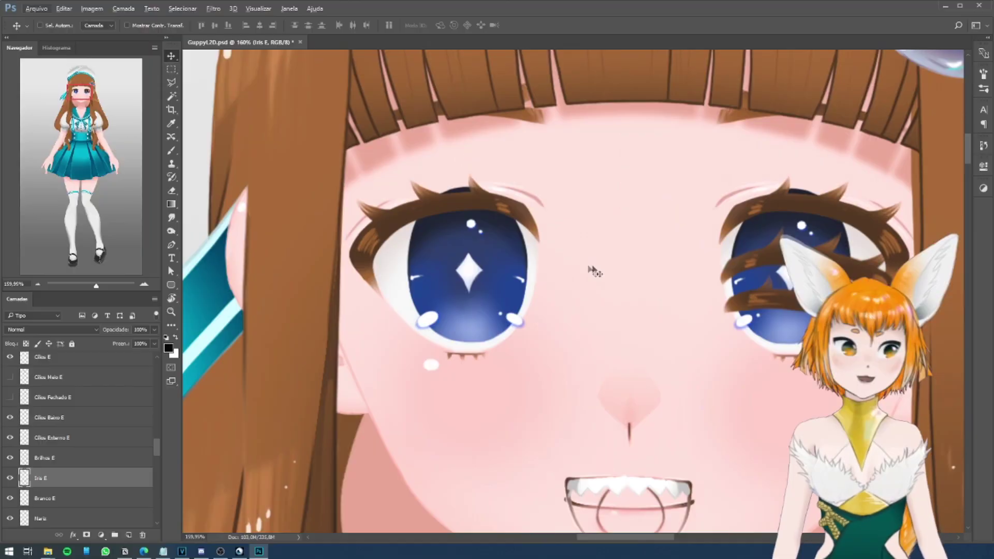
# Clip the Sombra Cabeça head shadow to the Pescoço neck layer with a clipping mask.
pyautogui.scroll(-5, 464, 129)
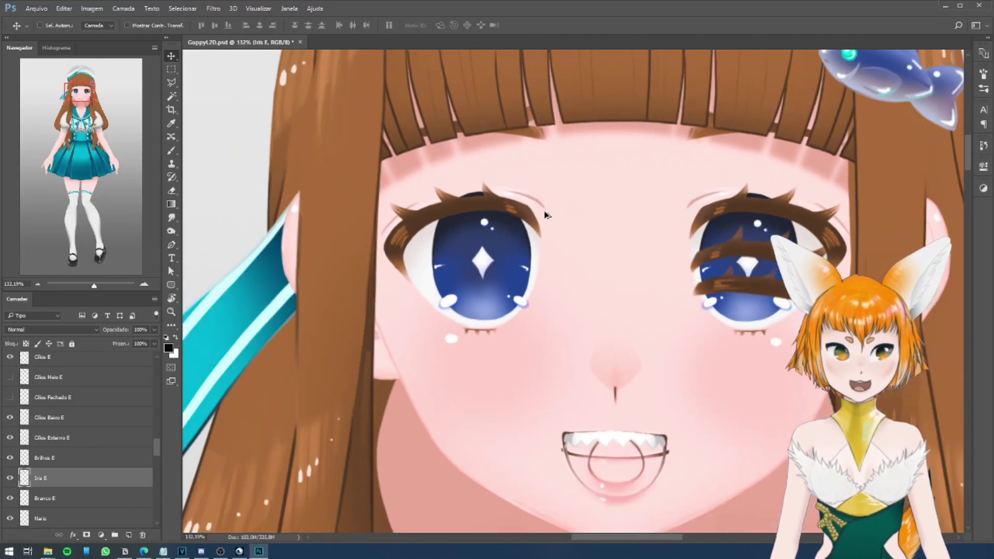
pyautogui.scroll(3, 573, 342)
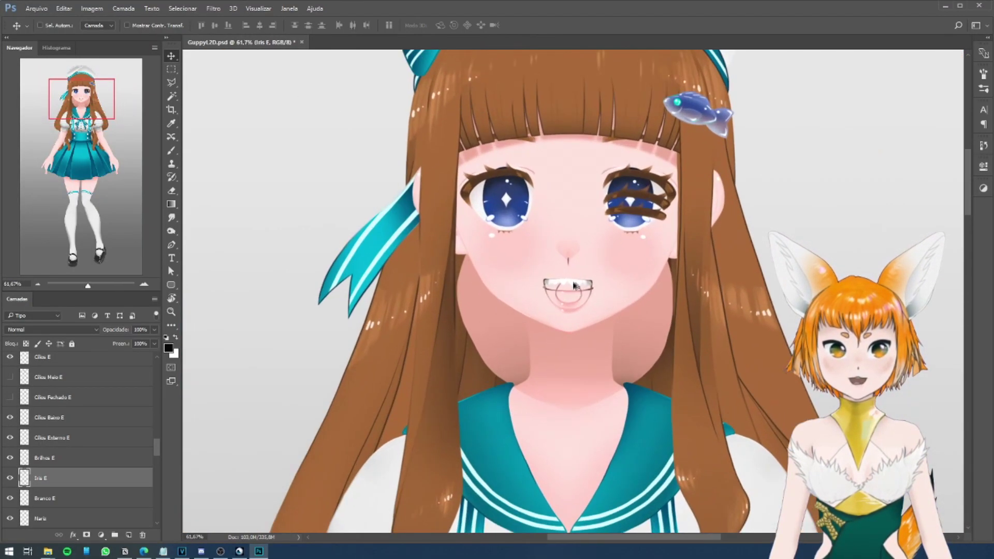
pyautogui.keyDown('ctrl'); pyautogui.click(582, 370); pyautogui.keyUp('ctrl')
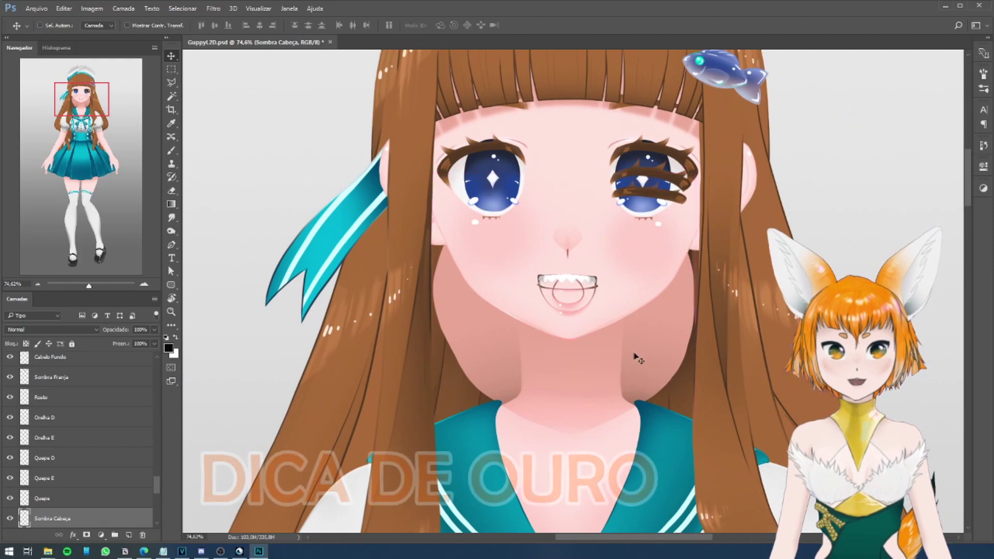
pyautogui.rightClick(76, 479)
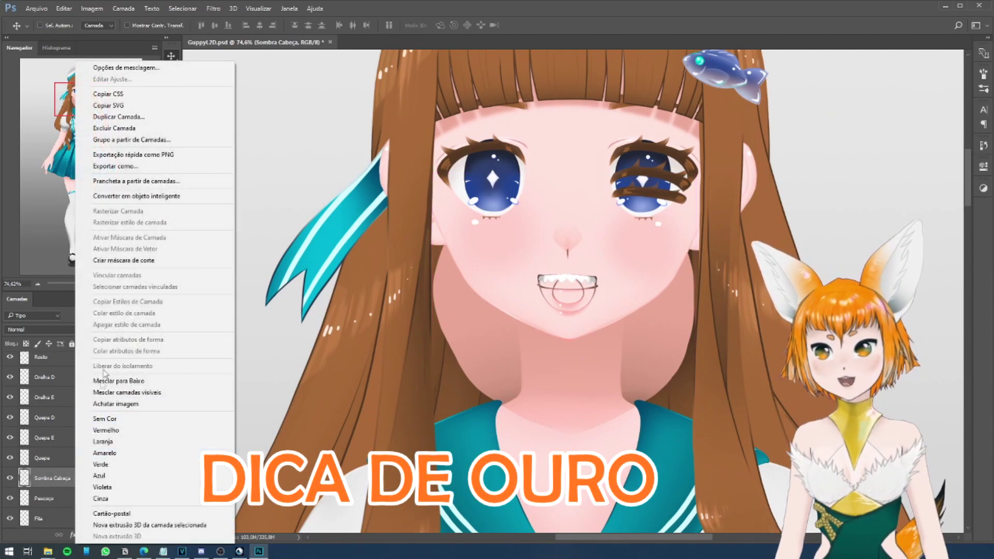
pyautogui.click(154, 261)
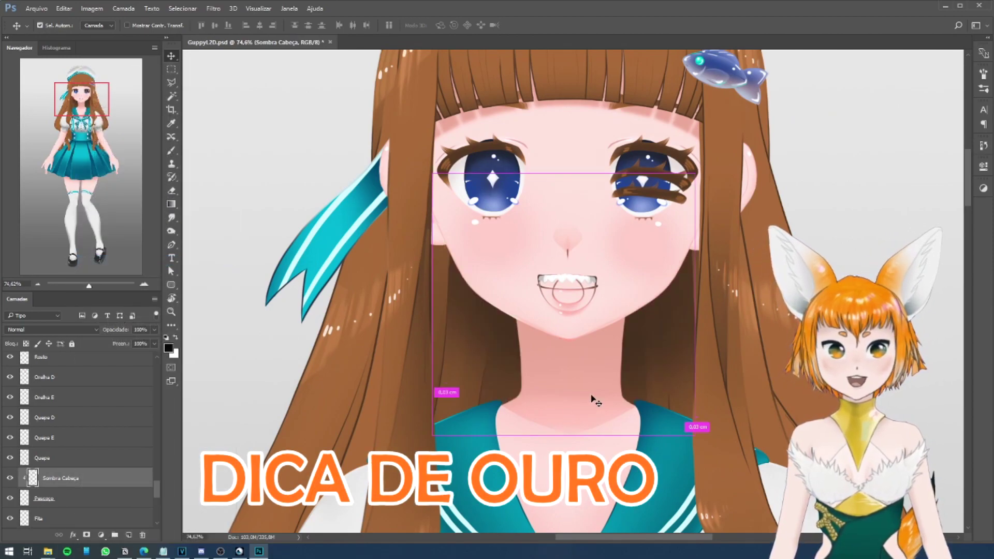
# Try shifting the clipped Sombra Cabeça shadow over the neck, first alone and together with the Rosto layer.
pyautogui.moveTo(594, 399); pyautogui.dragTo(606, 382)
pyautogui.press('ctrl')
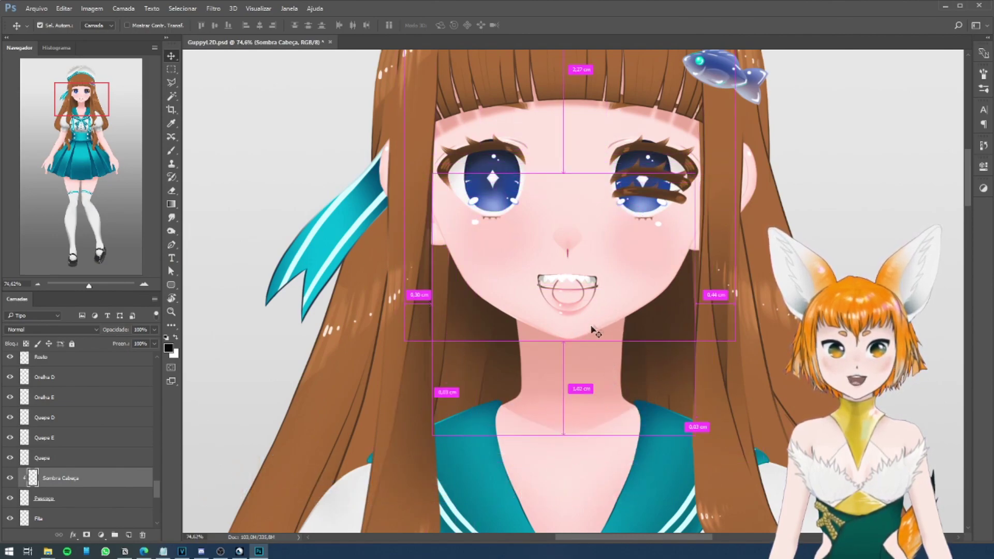
pyautogui.keyDown('ctrl'); pyautogui.keyDown('shift'); pyautogui.click(594, 344); pyautogui.keyUp('shift'); pyautogui.keyUp('ctrl')
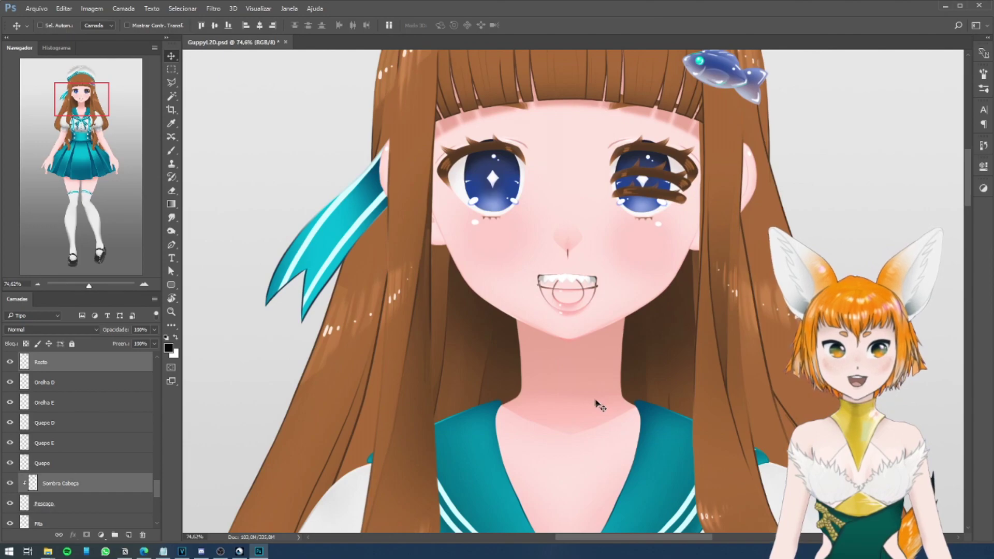
pyautogui.moveTo(630, 292)
pyautogui.mouseDown()
pyautogui.moveTo(616, 289)
pyautogui.moveTo(651, 289)
pyautogui.moveTo(618, 294)
pyautogui.mouseUp()
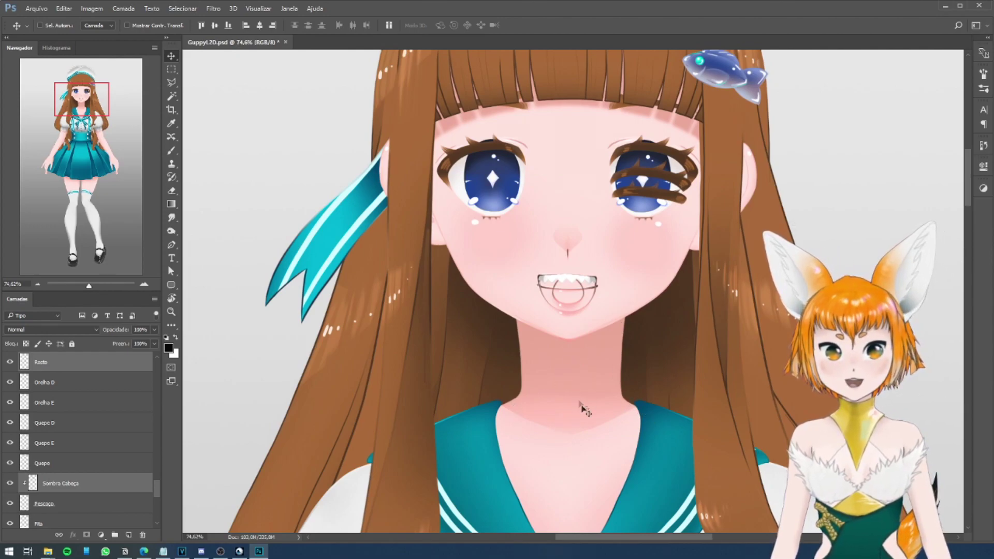
pyautogui.keyDown('ctrl'); pyautogui.click(627, 457); pyautogui.keyUp('ctrl')
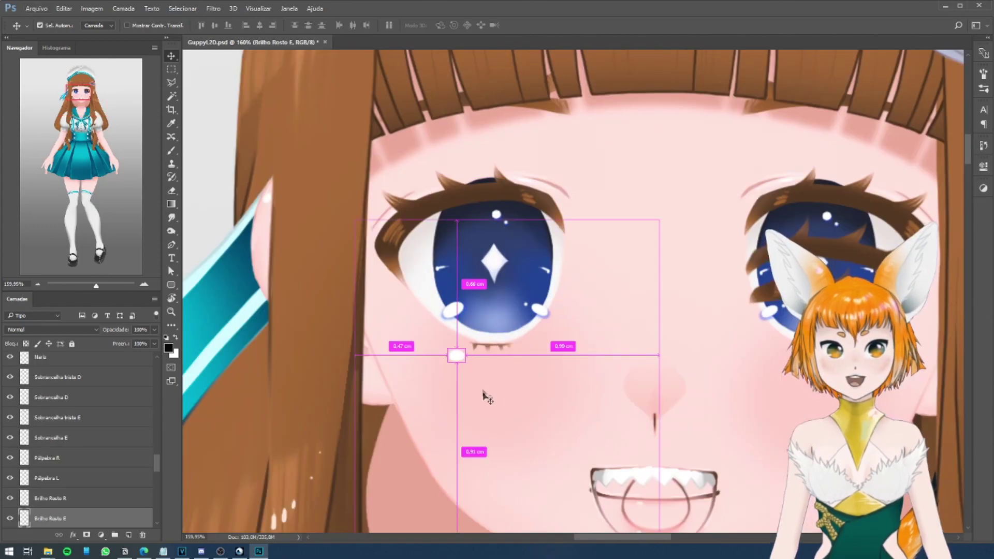
# Select the Bochecha E blush and the Brilho Rosto E and Brilho Rosto R highlights in turn to check their separation.
pyautogui.keyDown('ctrl'); pyautogui.click(479, 382); pyautogui.keyUp('ctrl')
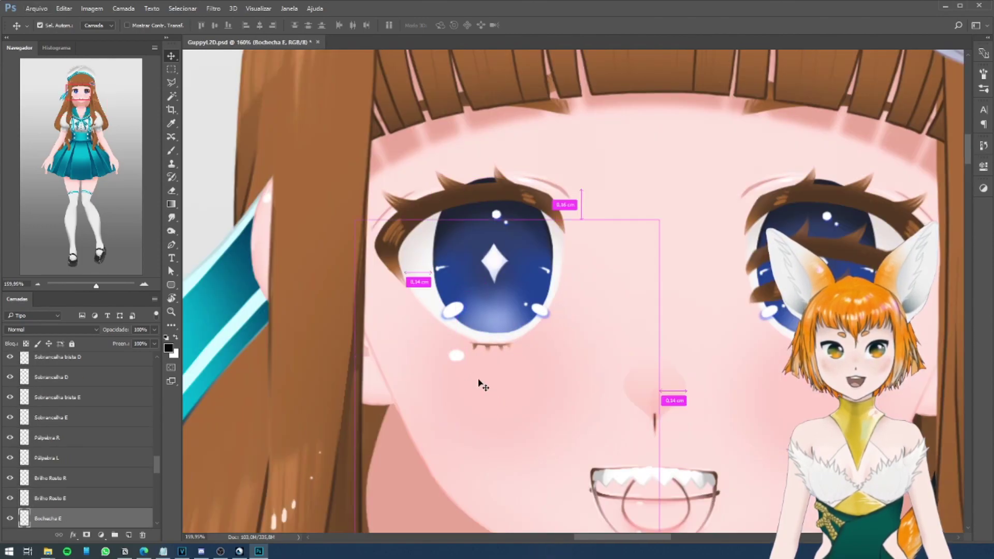
pyautogui.keyDown('ctrl'); pyautogui.click(456, 354); pyautogui.keyUp('ctrl')
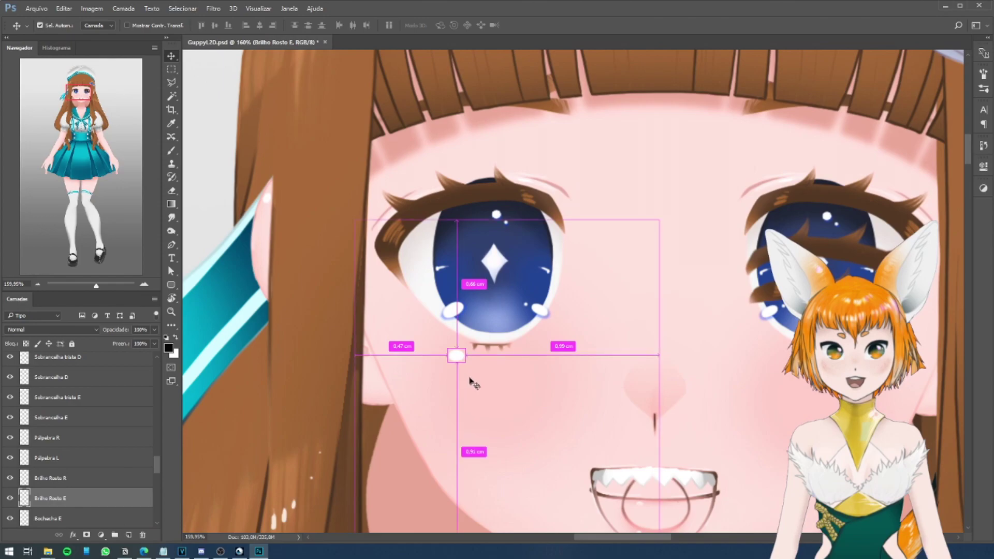
pyautogui.keyDown('ctrl'); pyautogui.click(484, 383); pyautogui.keyUp('ctrl')
pyautogui.moveTo(506, 390); pyautogui.dragTo(499, 392)
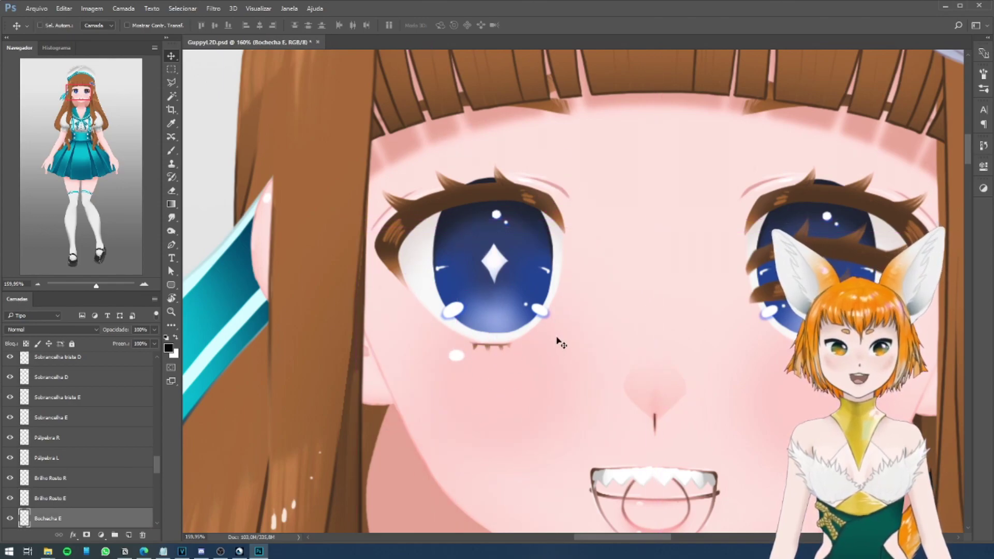
pyautogui.keyDown('ctrl'); pyautogui.click(455, 355); pyautogui.keyUp('ctrl')
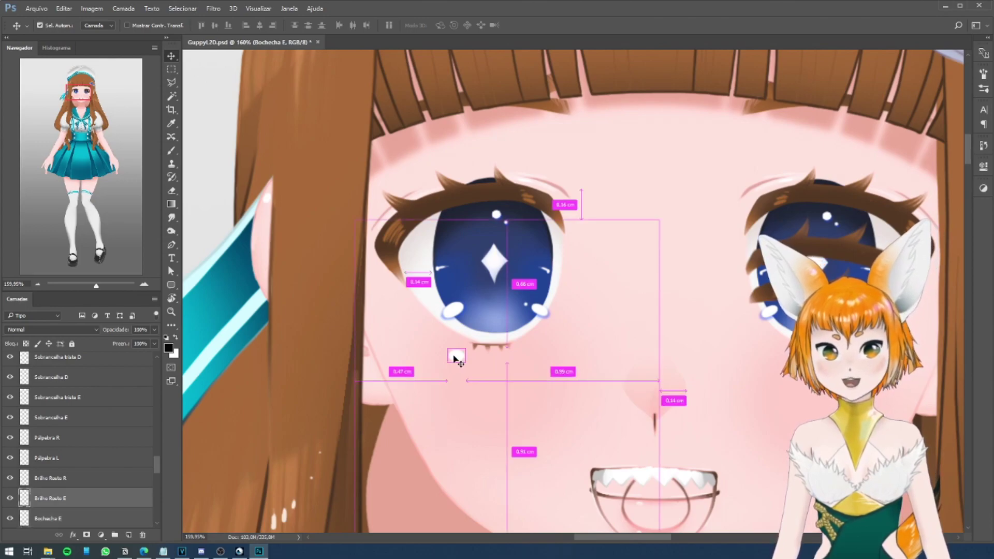
pyautogui.keyDown('ctrl'); pyautogui.click(492, 386); pyautogui.keyUp('ctrl')
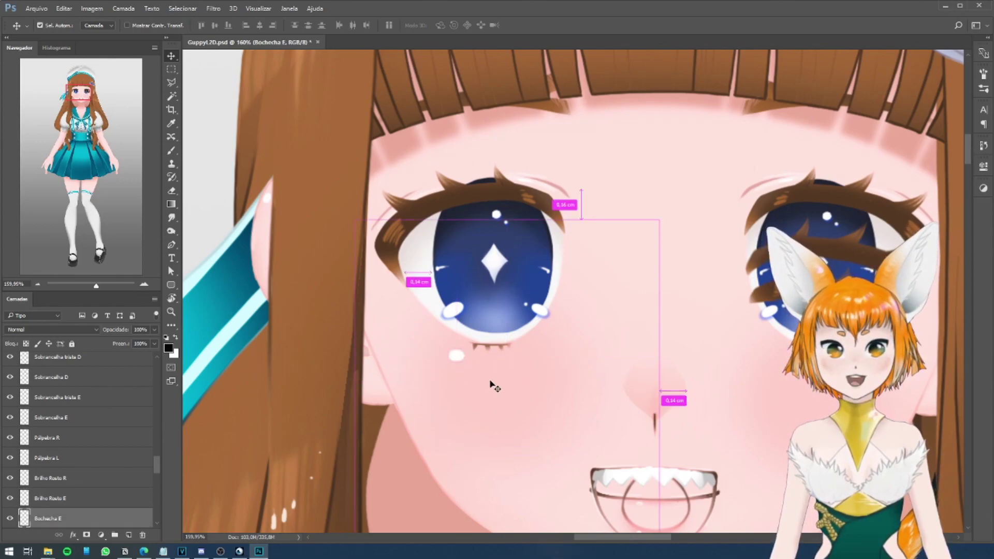
pyautogui.keyDown('ctrl'); pyautogui.click(458, 356); pyautogui.keyUp('ctrl')
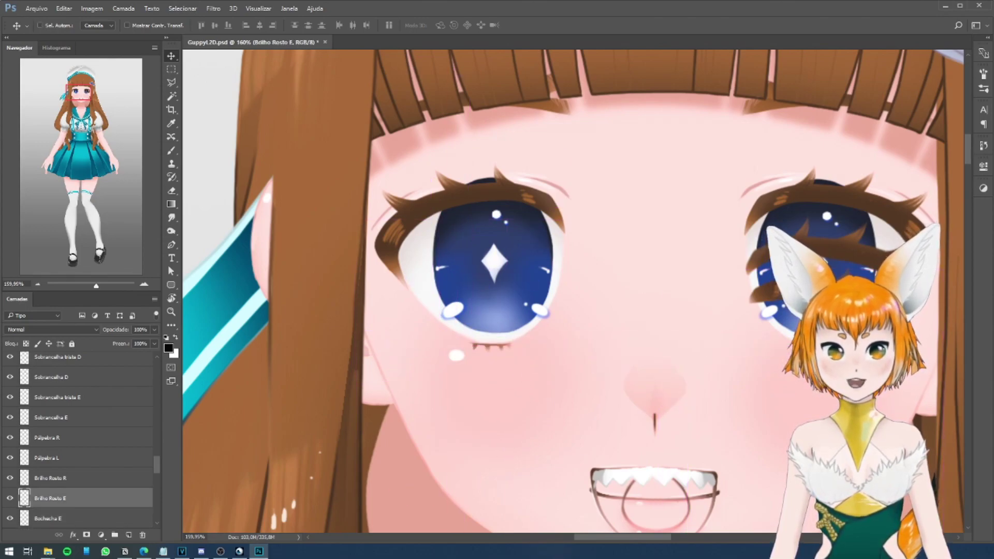
pyautogui.keyDown('ctrl'); pyautogui.click(792, 354); pyautogui.keyUp('ctrl')
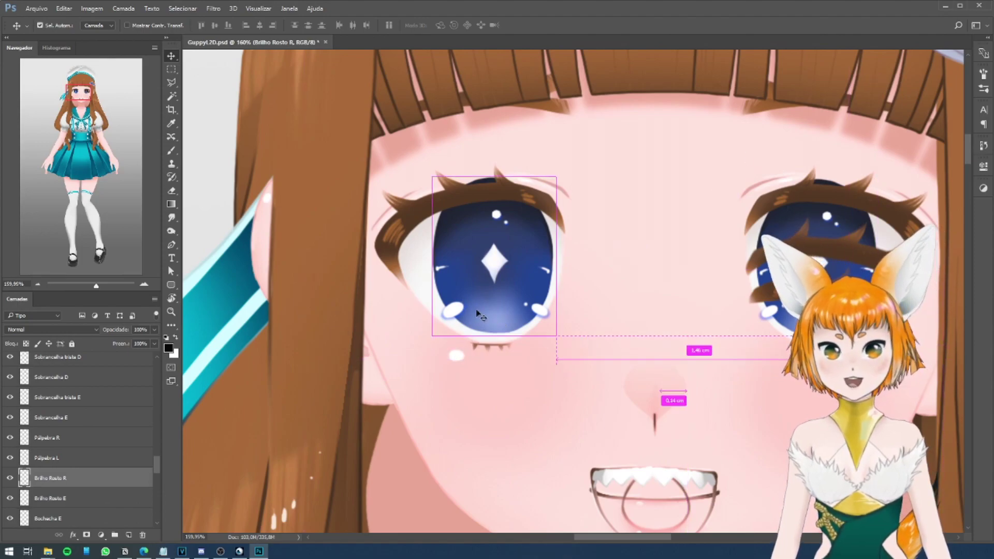
pyautogui.keyDown('ctrl'); pyautogui.click(458, 357); pyautogui.keyUp('ctrl')
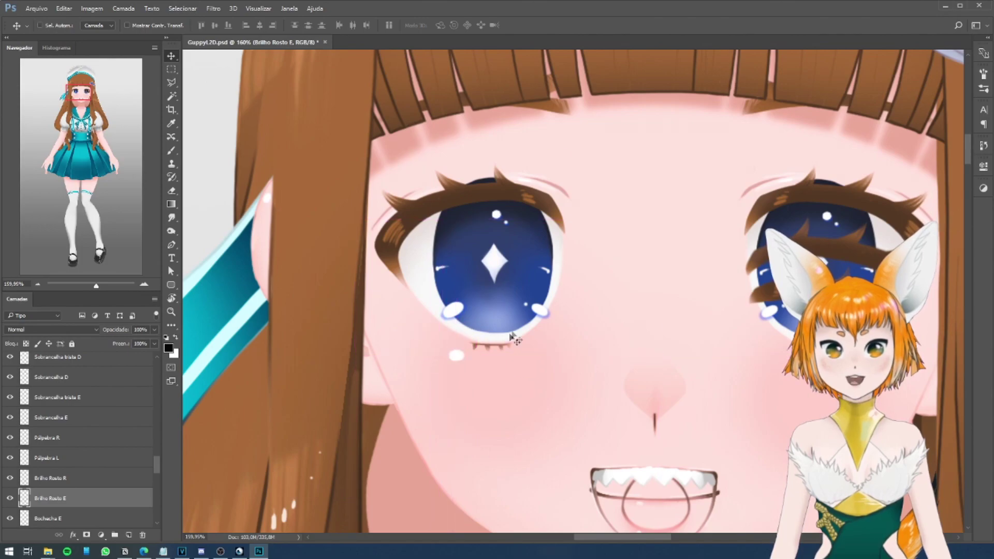
# Try shifting the Pálpebra L eyelid crease slightly upward above its eye.
pyautogui.keyDown('ctrl'); pyautogui.click(559, 193); pyautogui.keyUp('ctrl')
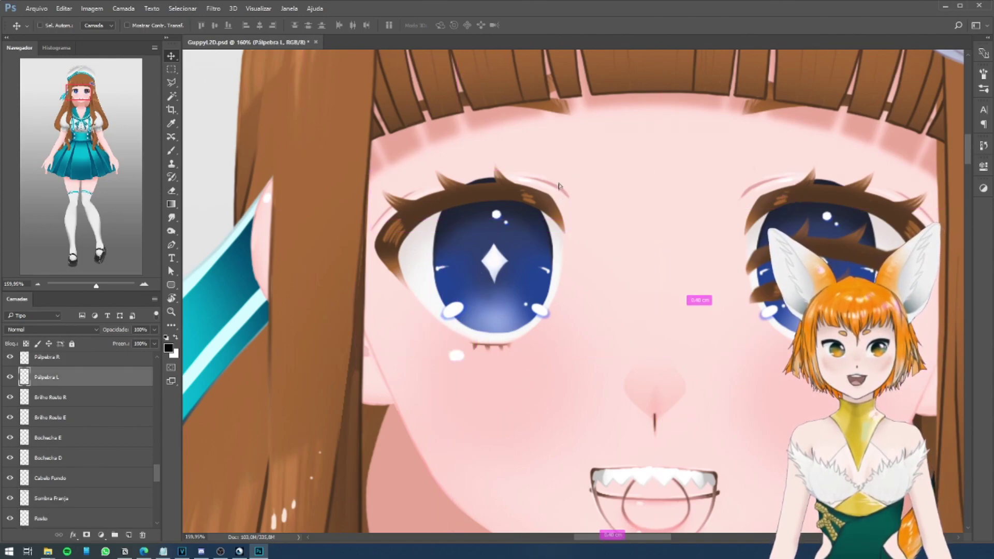
pyautogui.moveTo(559, 182)
pyautogui.mouseDown()
pyautogui.moveTo(547, 129)
pyautogui.moveTo(399, 182)
pyautogui.moveTo(319, 294)
pyautogui.moveTo(575, 414)
pyautogui.moveTo(674, 406)
pyautogui.moveTo(559, 176)
pyautogui.mouseUp()
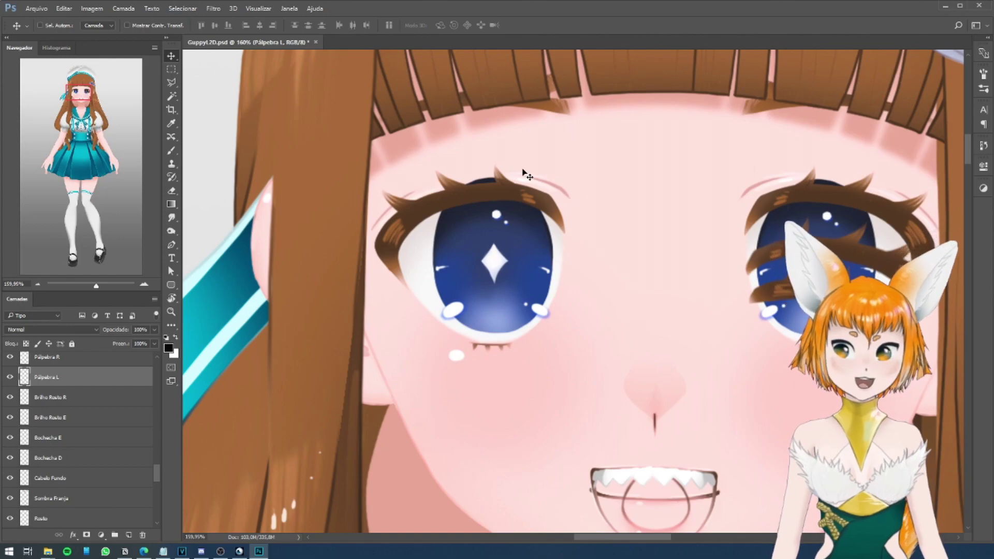
pyautogui.scroll(-5, 614, 253)
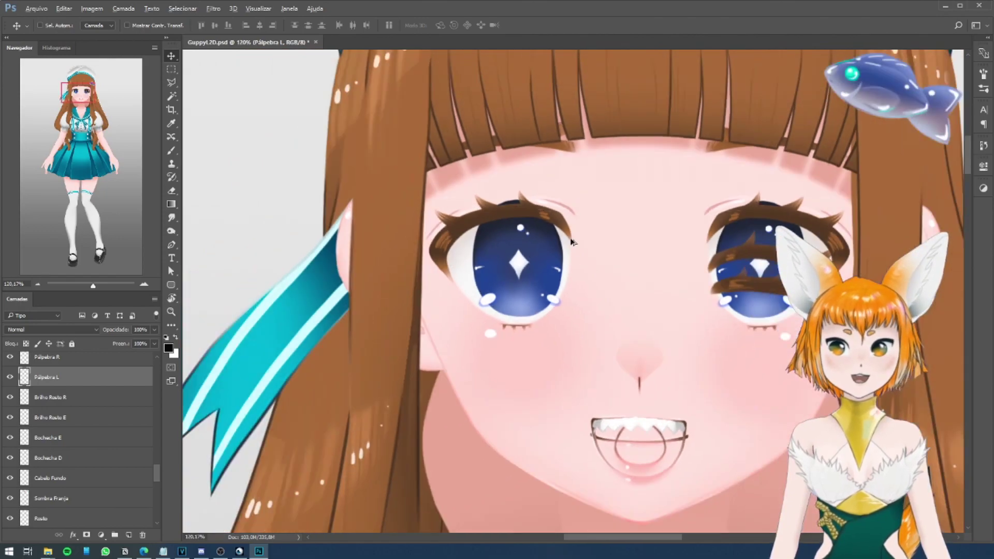
# Try shifting the Nariz nose layer sideways from the face's centre and back, and open Free Transform on it.
pyautogui.scroll(3, 602, 338)
pyautogui.moveTo(602, 316)
pyautogui.mouseDown()
pyautogui.moveTo(592, 267)
pyautogui.moveTo(612, 268)
pyautogui.moveTo(611, 331)
pyautogui.moveTo(599, 329)
pyautogui.mouseUp()
pyautogui.scroll(1, 606, 311)
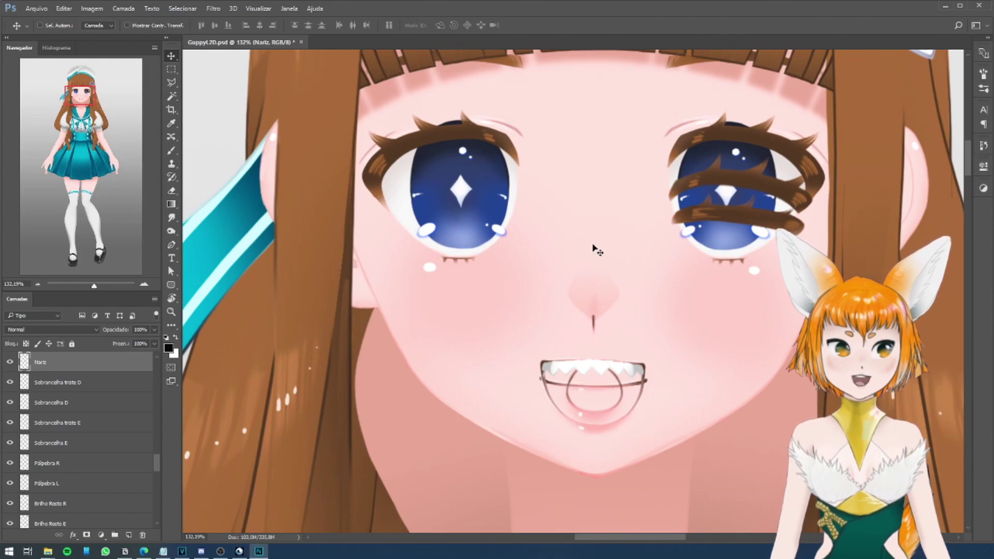
pyautogui.moveTo(589, 315)
pyautogui.mouseDown()
pyautogui.moveTo(604, 300)
pyautogui.moveTo(567, 304)
pyautogui.mouseUp()
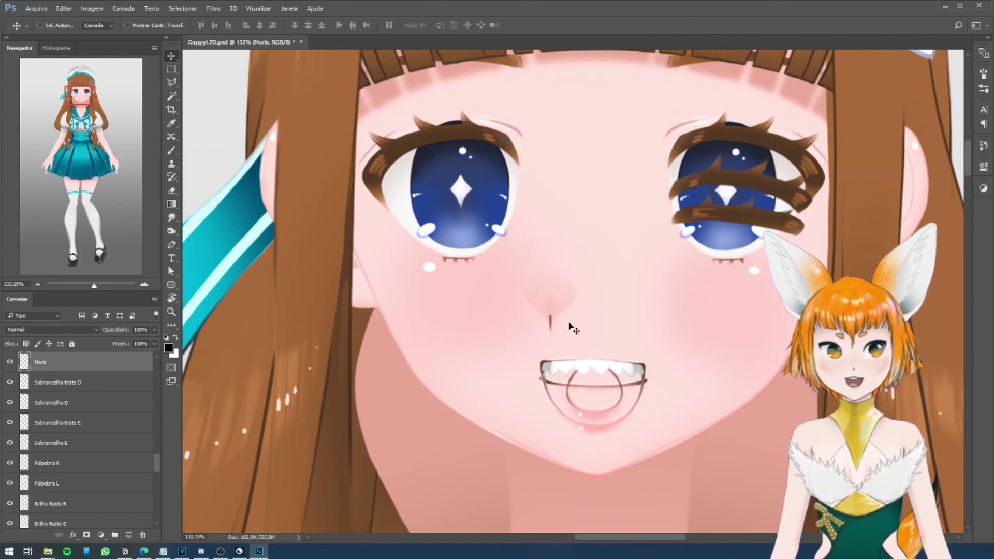
pyautogui.moveTo(574, 329); pyautogui.dragTo(611, 330)
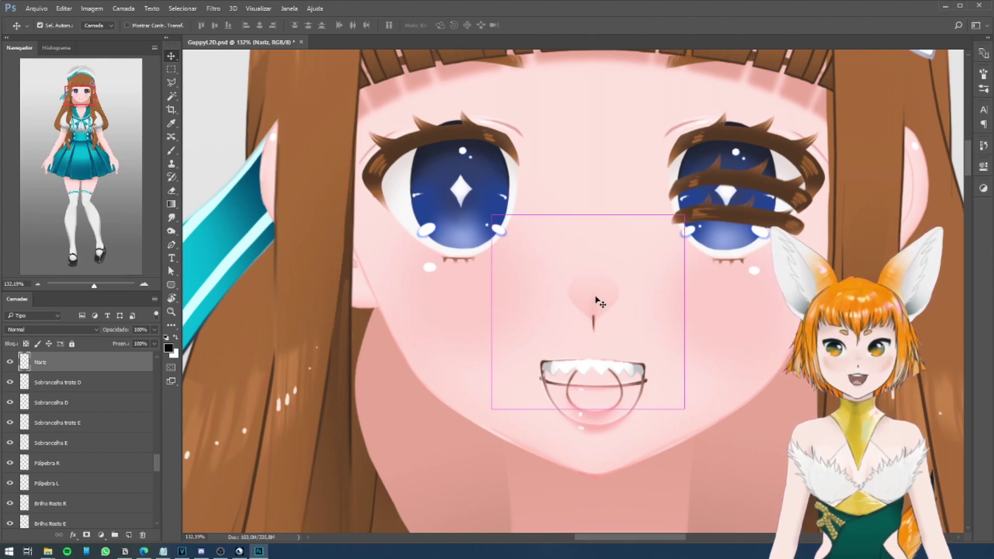
pyautogui.hotkey('ctrl', 't')
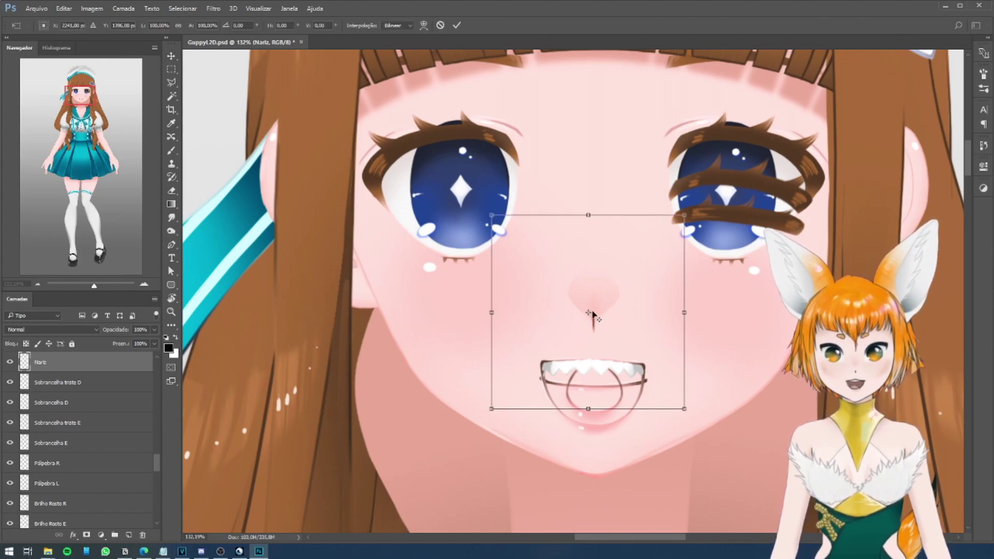
pyautogui.press('Return')
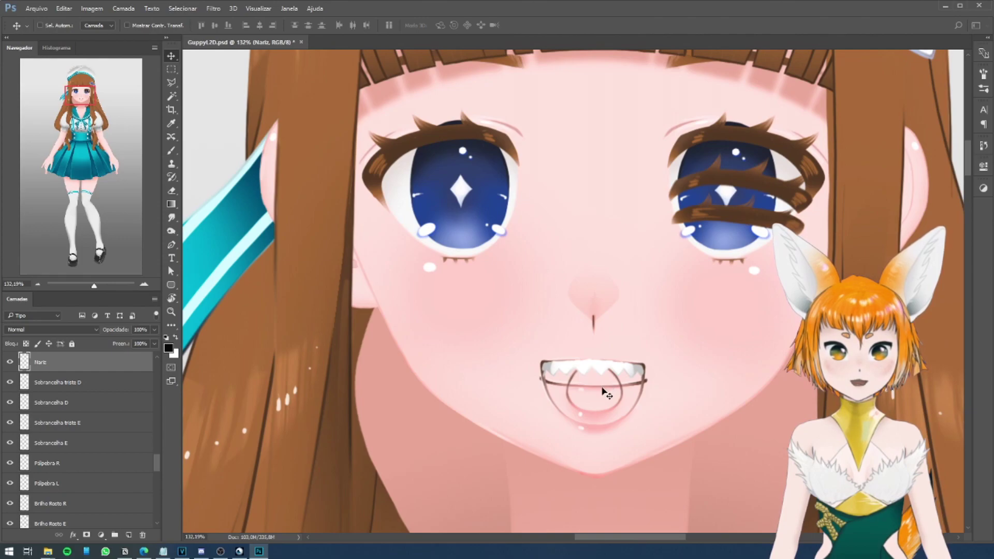
pyautogui.scroll(-3, 605, 365)
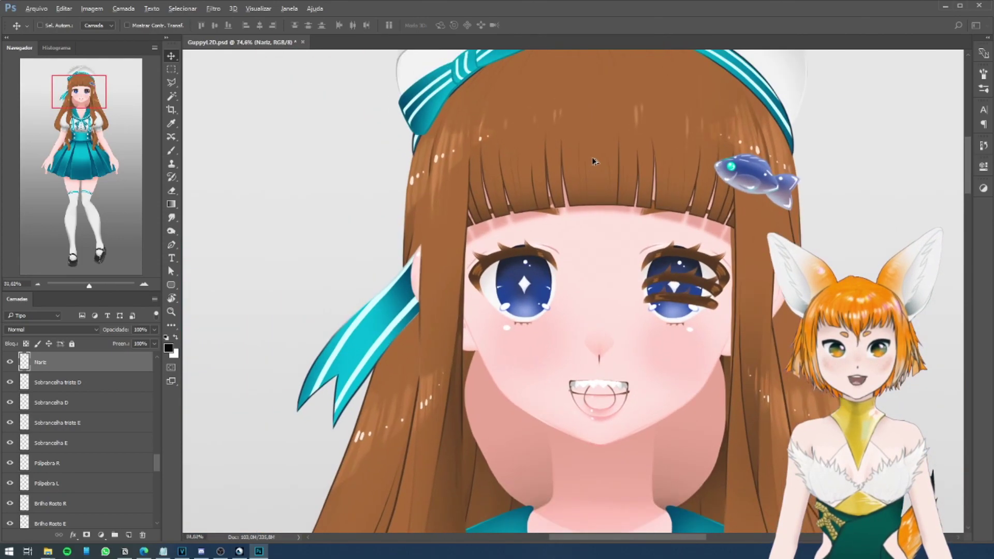
# Hide the Franja fringe layer and try shifting the Sombra Franja shadow on the forehead.
pyautogui.scroll(2, 613, 217)
pyautogui.keyDown('ctrl'); pyautogui.click(572, 194); pyautogui.keyUp('ctrl')
pyautogui.hotkey('ctrl', ',')
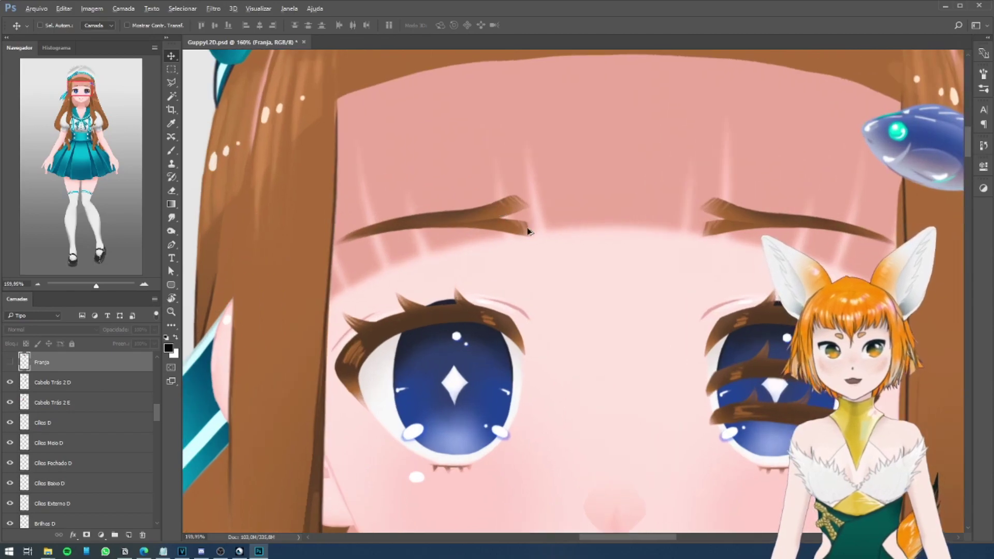
pyautogui.keyDown('ctrl'); pyautogui.click(572, 196); pyautogui.keyUp('ctrl')
pyautogui.moveTo(601, 196); pyautogui.dragTo(575, 207)
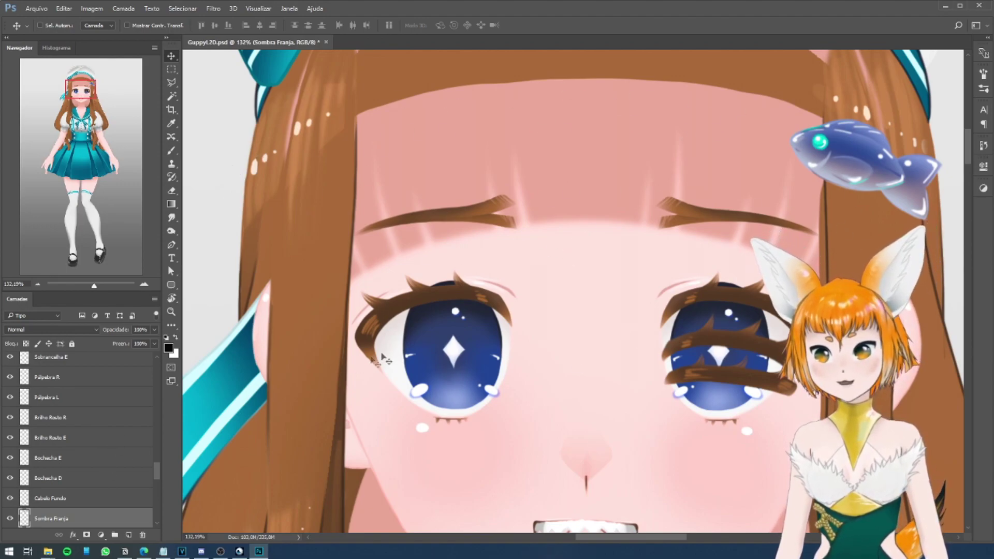
# Move the Sobrancelha triste E sad eyebrow upward, clear of the normal eyebrow beneath it.
pyautogui.keyDown('ctrl'); pyautogui.click(415, 222); pyautogui.keyUp('ctrl')
pyautogui.scroll(3, 415, 222)
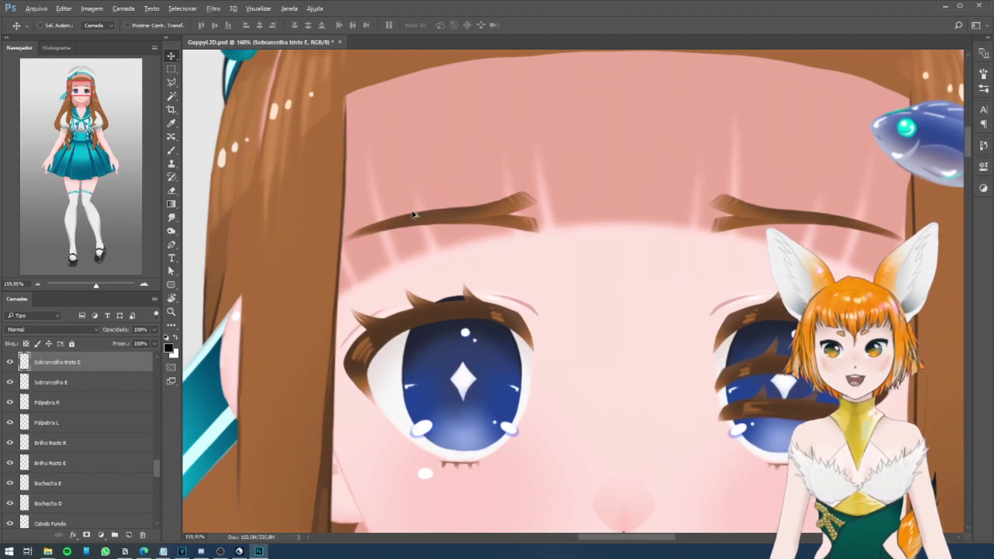
pyautogui.moveTo(473, 214); pyautogui.dragTo(480, 157)
# Try rotating the Sobrancelha E eyebrow downward at its inner end, and move Sobrancelha triste E back over it.
pyautogui.keyDown('ctrl'); pyautogui.click(477, 225); pyautogui.keyUp('ctrl')
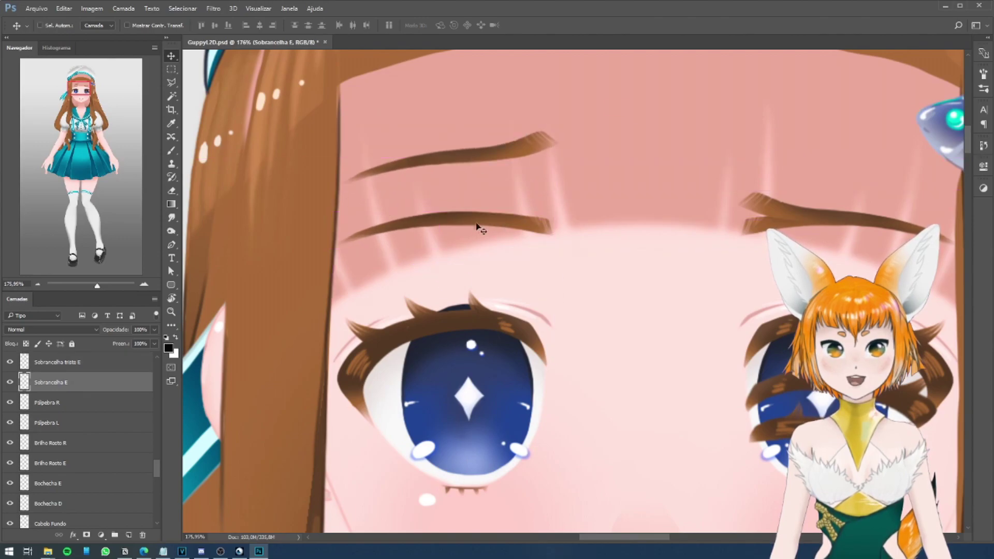
pyautogui.hotkey('ctrl', 't')
pyautogui.moveTo(562, 199); pyautogui.dragTo(576, 239)
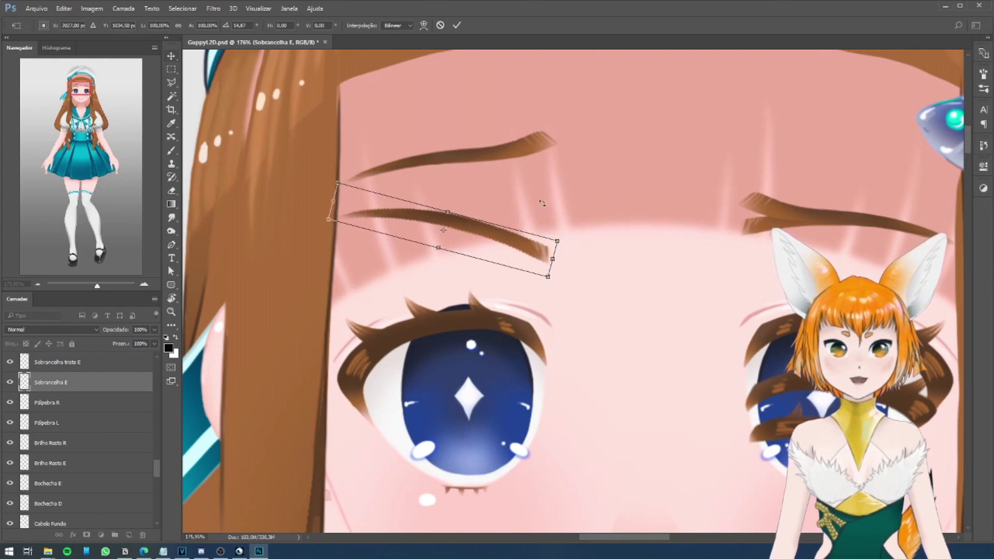
pyautogui.press('Escape')
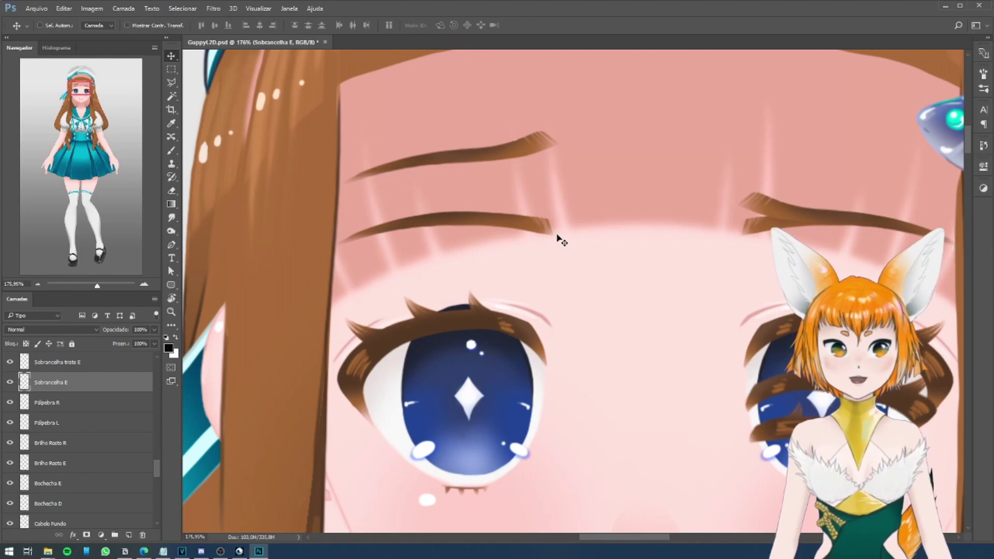
pyautogui.keyDown('ctrl'); pyautogui.click(523, 145); pyautogui.keyUp('ctrl')
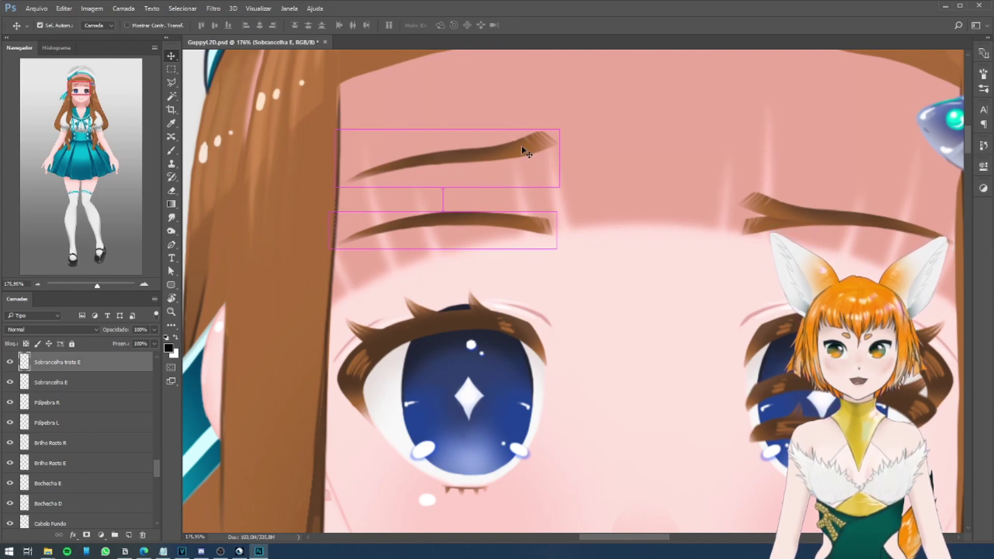
pyautogui.moveTo(515, 154); pyautogui.dragTo(498, 211)
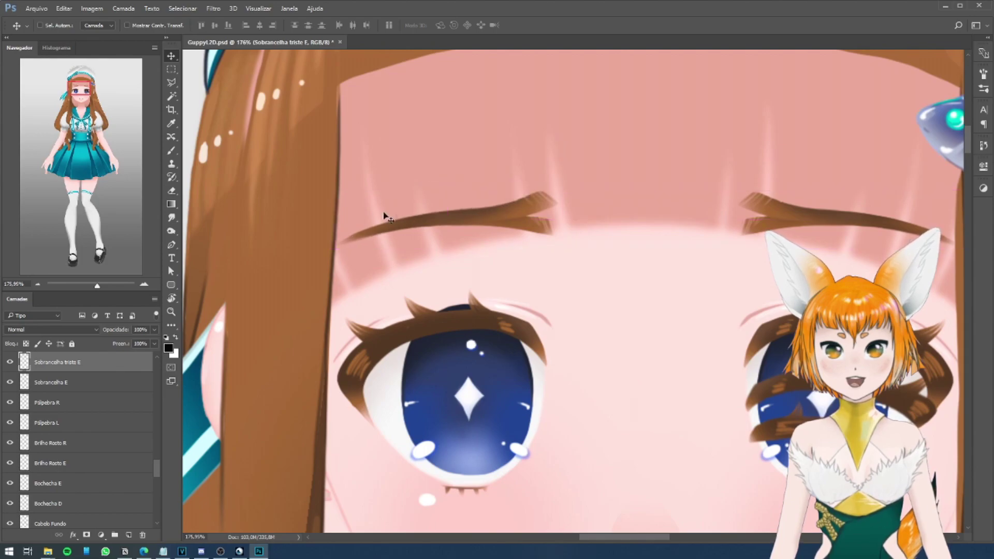
# Reorder the Dentes teeth layer to sit below Lábio Superior and above Boca Fundo.
pyautogui.scroll(-3, 589, 212)
pyautogui.scroll(4, 85, 469)
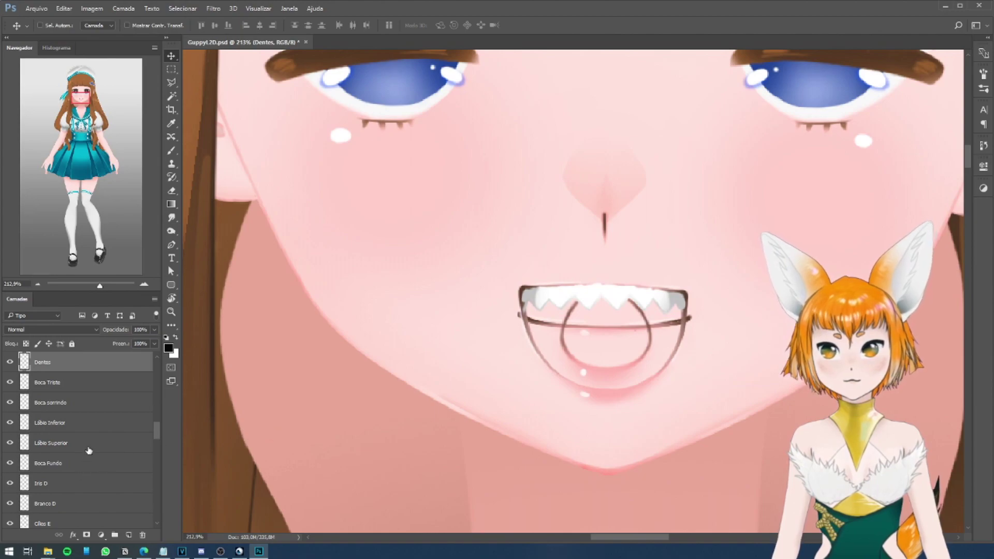
pyautogui.moveTo(108, 362); pyautogui.dragTo(88, 451)
# Select the Boca sorrindo smiling mouth outline and try shifting it slightly sideways, then undo the shift.
pyautogui.keyDown('ctrl'); pyautogui.click(526, 292); pyautogui.keyUp('ctrl')
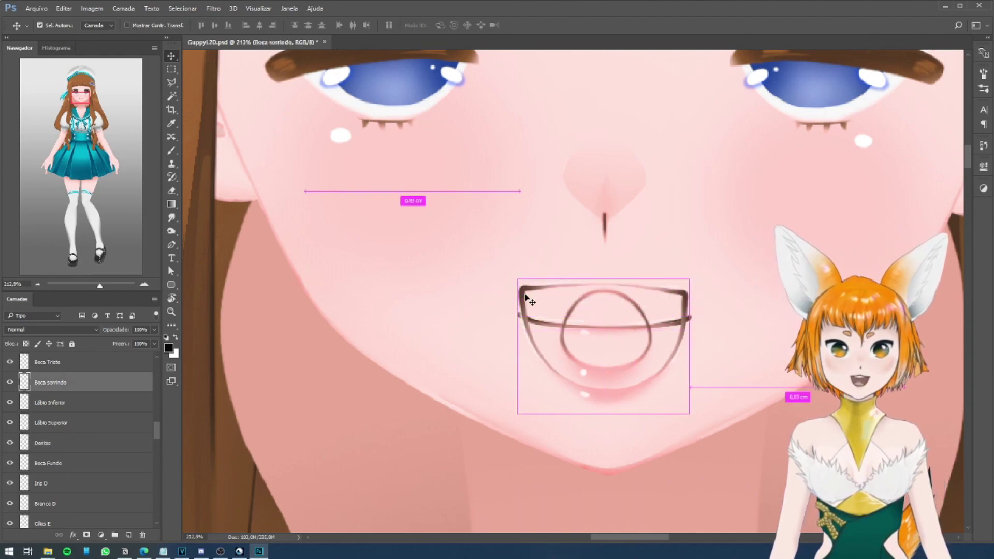
pyautogui.press('ctrl')
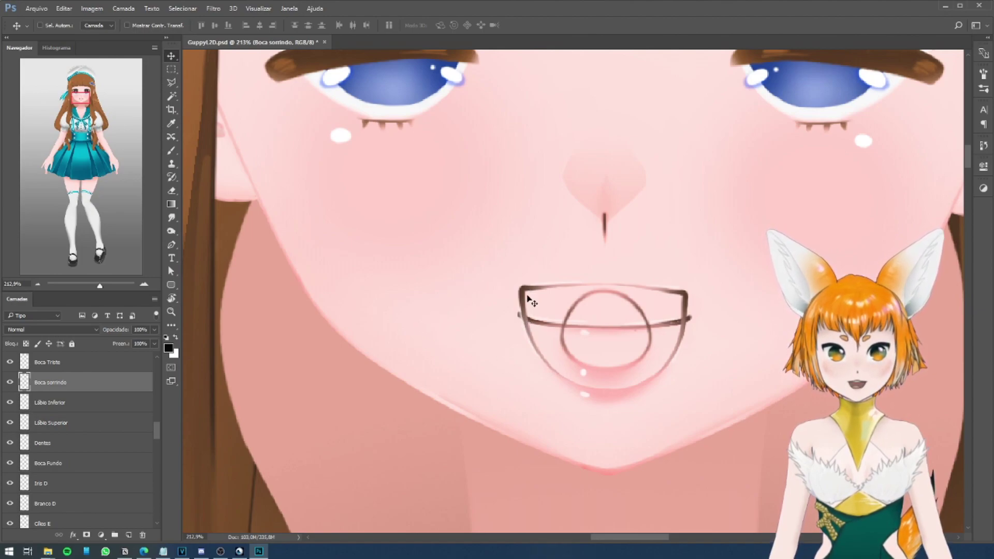
pyautogui.moveTo(524, 295)
pyautogui.mouseDown()
pyautogui.moveTo(394, 254)
pyautogui.moveTo(529, 293)
pyautogui.mouseUp()
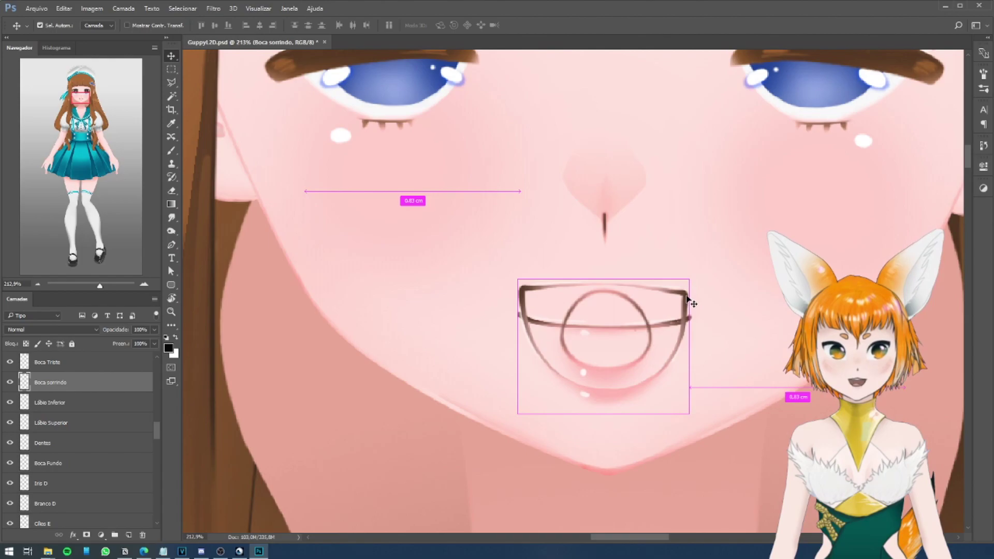
pyautogui.moveTo(689, 299); pyautogui.dragTo(676, 300)
pyautogui.hotkey('ctrl', 'z')
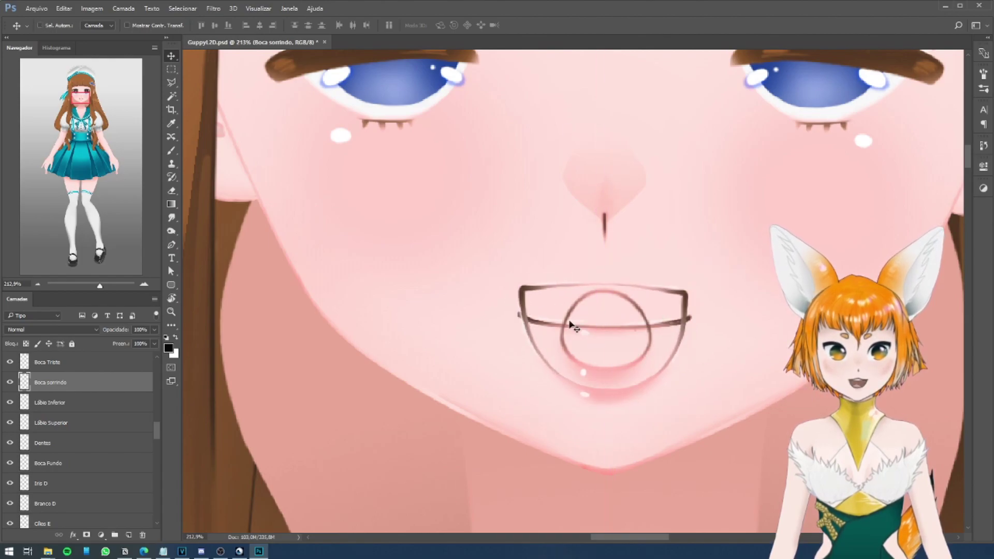
# Hide the Boca sorrindo and Boca Triste mouth outlines, trying a slight shift of Boca Triste first.
pyautogui.click(10, 382)
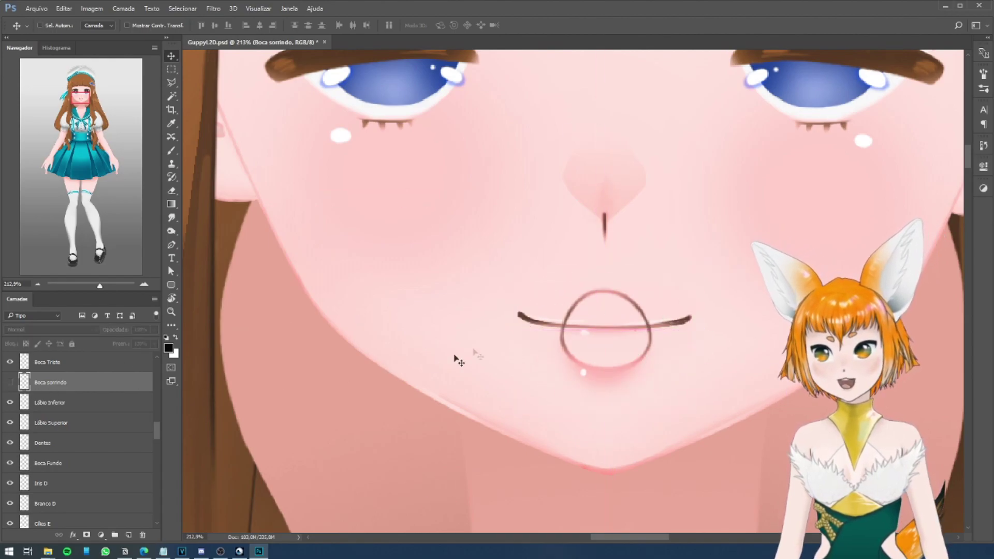
pyautogui.keyDown('ctrl'); pyautogui.click(580, 318); pyautogui.keyUp('ctrl')
pyautogui.moveTo(573, 317); pyautogui.dragTo(572, 309)
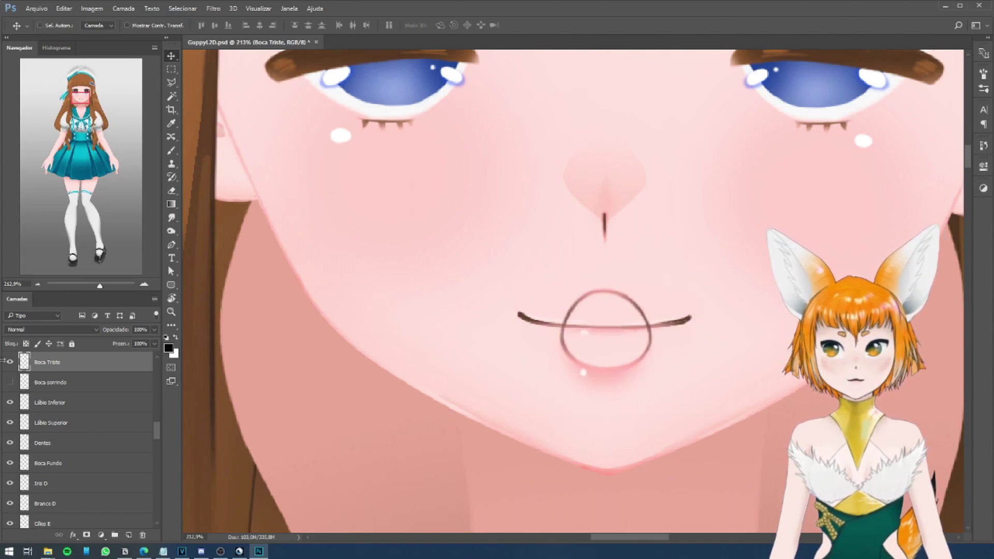
pyautogui.click(10, 362)
# Select the Lábio Superior and Lábio Inferior lip layers together and individually to check their separation.
pyautogui.keyDown('ctrl'); pyautogui.click(619, 327); pyautogui.keyUp('ctrl')
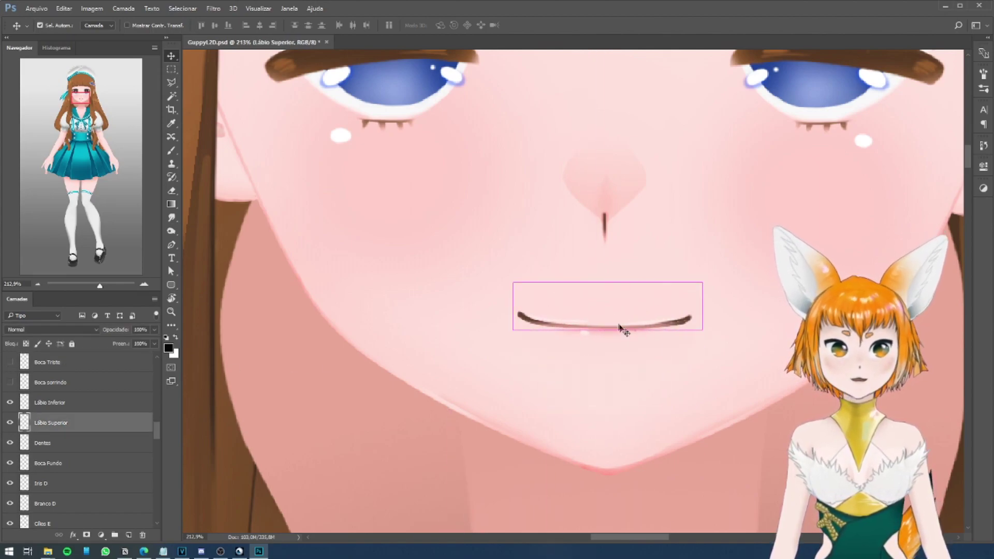
pyautogui.keyDown('ctrl'); pyautogui.keyDown('shift'); pyautogui.click(606, 336); pyautogui.keyUp('shift'); pyautogui.keyUp('ctrl')
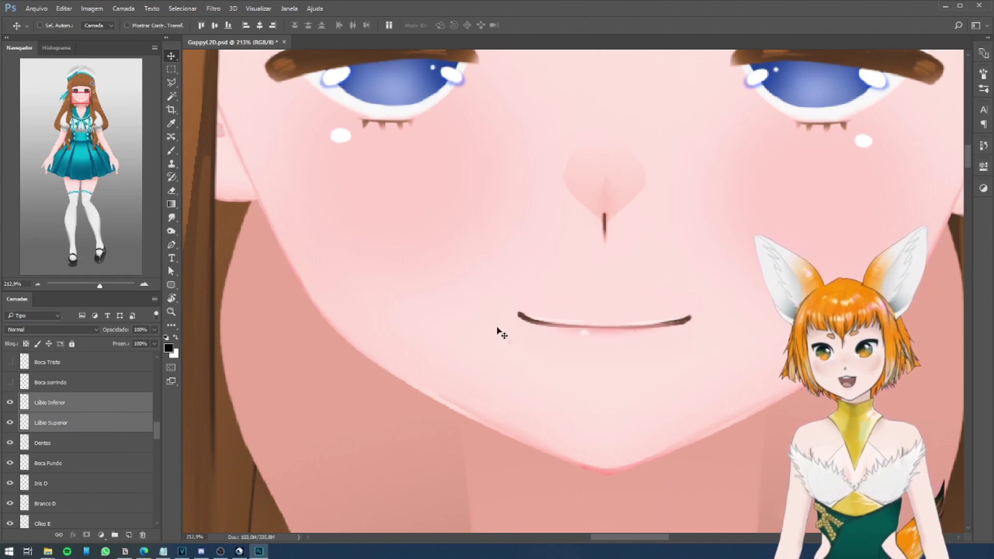
pyautogui.click(95, 419)
pyautogui.click(97, 404)
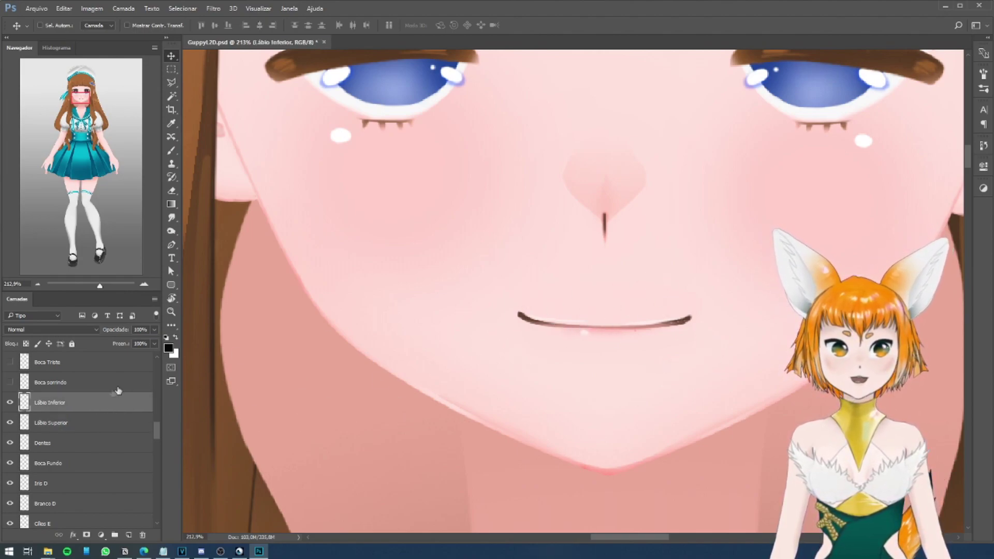
# Show the Boca Triste and Boca sorrindo mouth outlines for comparison and hide both again.
pyautogui.click(10, 362)
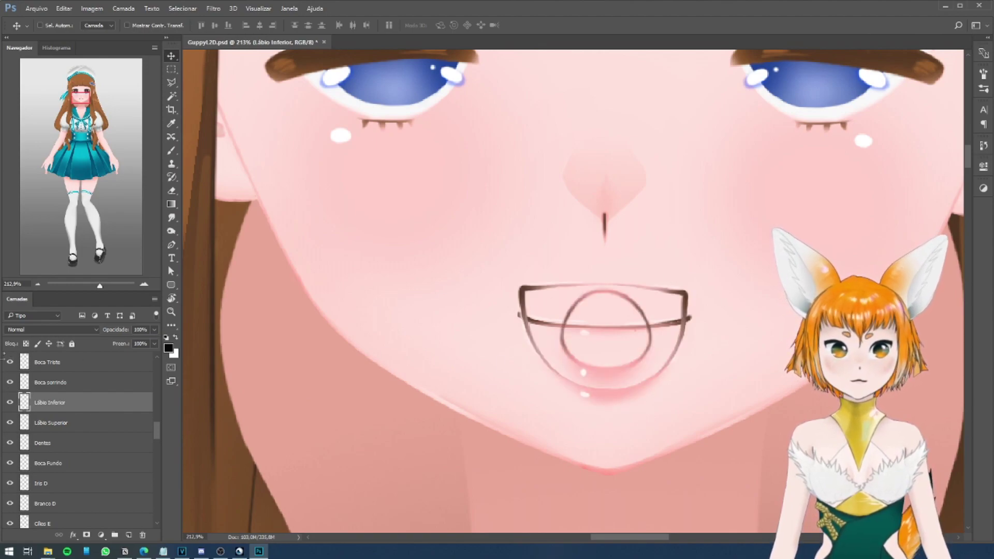
pyautogui.click(10, 362)
pyautogui.click(10, 382)
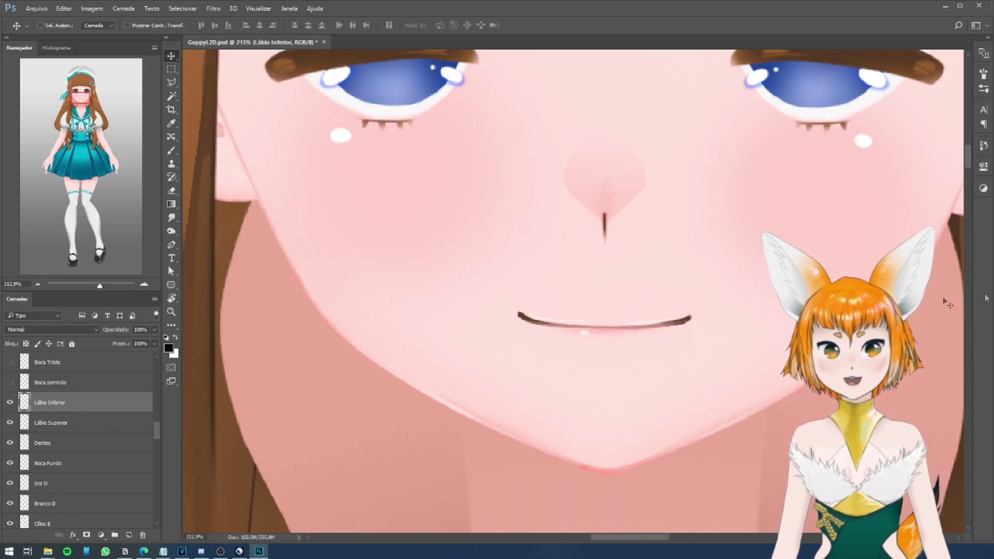
# Try moving Lábio Superior off the mouth and back, and Lábio Inferior likewise, to expose the skin patches covering the mouth.
pyautogui.keyDown('ctrl'); pyautogui.click(632, 322); pyautogui.keyUp('ctrl')
pyautogui.moveTo(632, 321); pyautogui.dragTo(366, 444)
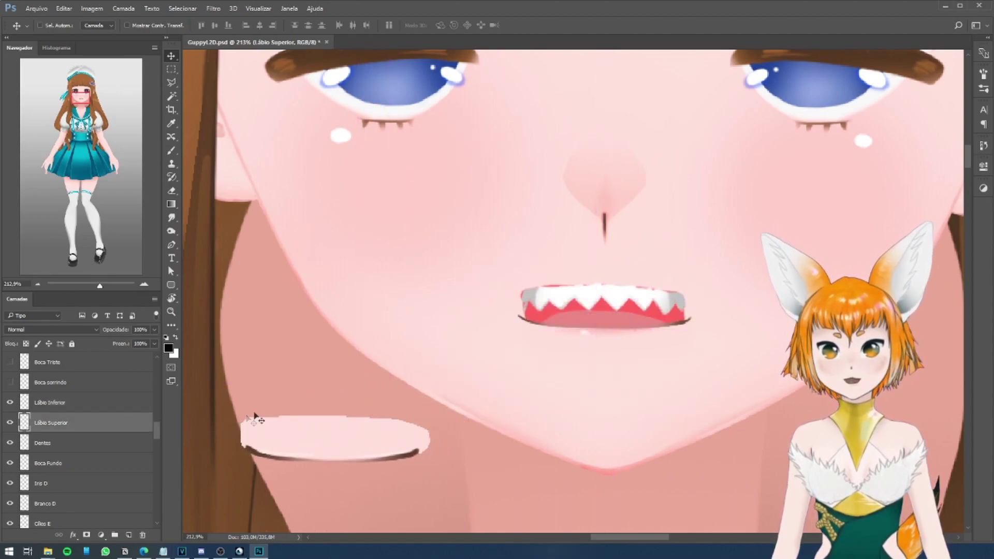
pyautogui.moveTo(358, 432); pyautogui.dragTo(629, 301)
pyautogui.moveTo(544, 340); pyautogui.dragTo(276, 438)
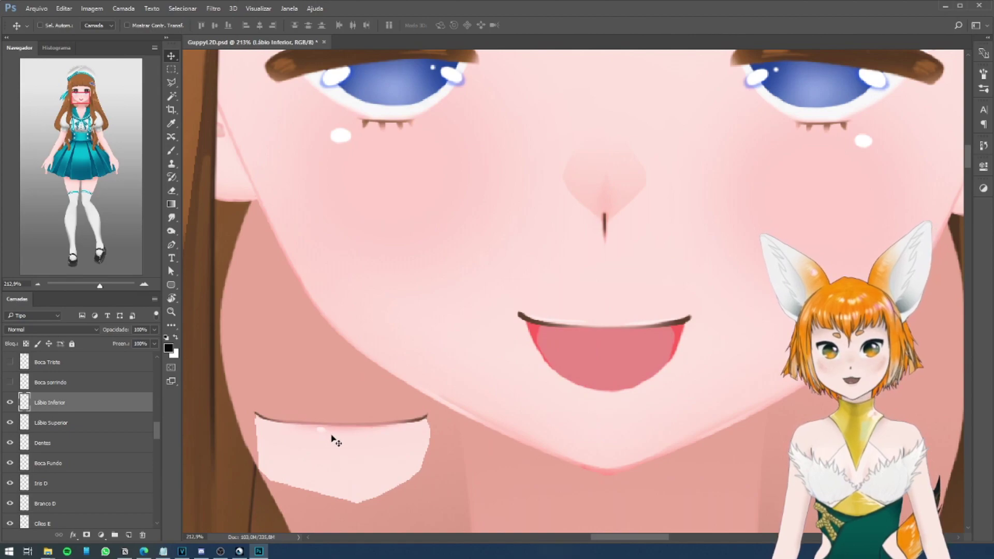
pyautogui.hotkey('ctrl', 'z')
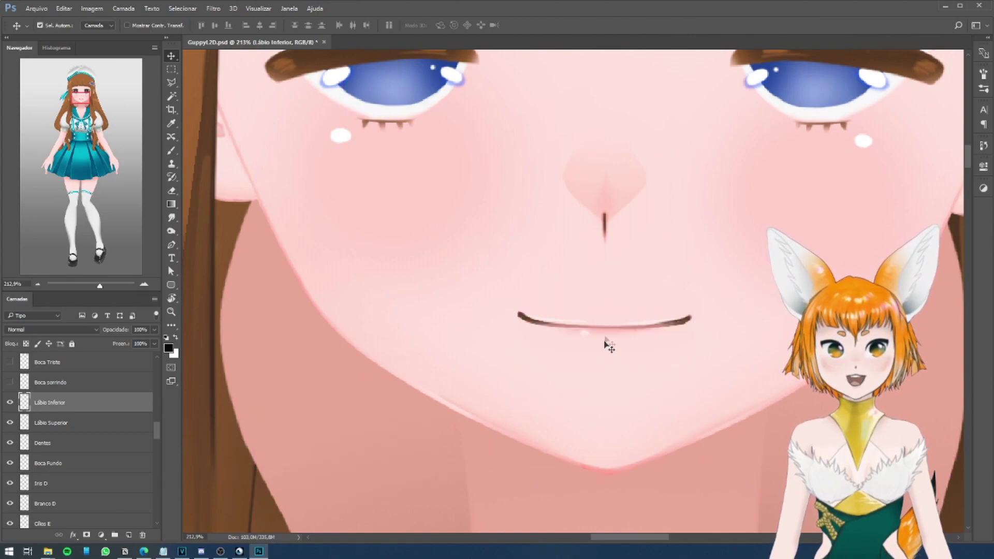
# Hide both lip layers, toggle the Boca Fundo mouth interior off and on, and try shifting it.
pyautogui.moveTo(10, 402); pyautogui.dragTo(10, 422)
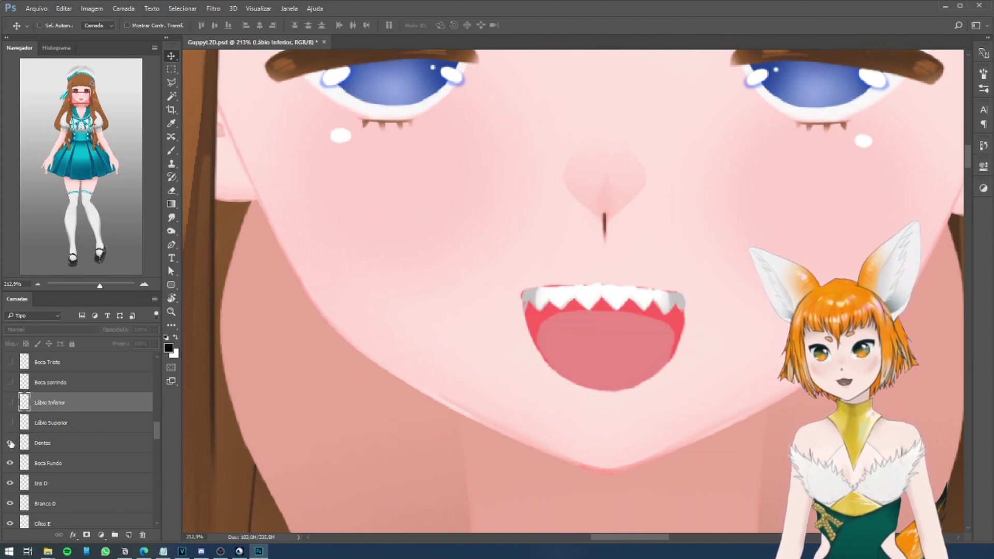
pyautogui.click(10, 464)
pyautogui.click(10, 463)
pyautogui.moveTo(670, 346); pyautogui.dragTo(646, 350)
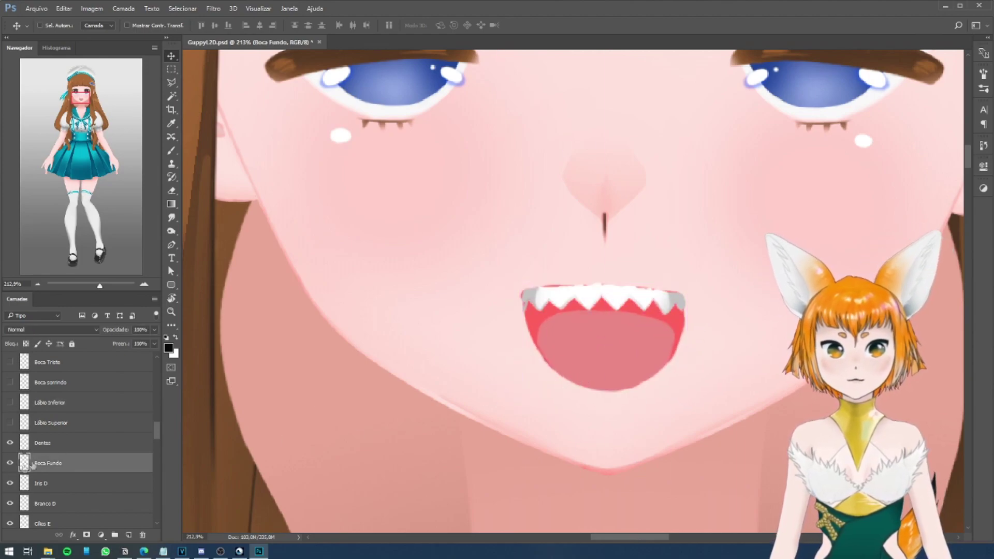
# Select the Dentes layer, try shifting the teeth over the mouth interior, and undo the shift.
pyautogui.keyDown('ctrl'); pyautogui.click(62, 444); pyautogui.keyUp('ctrl')
pyautogui.moveTo(662, 311); pyautogui.dragTo(611, 321)
pyautogui.keyDown('ctrl'); pyautogui.click(603, 302); pyautogui.keyUp('ctrl')
pyautogui.hotkey('ctrl', 'z')
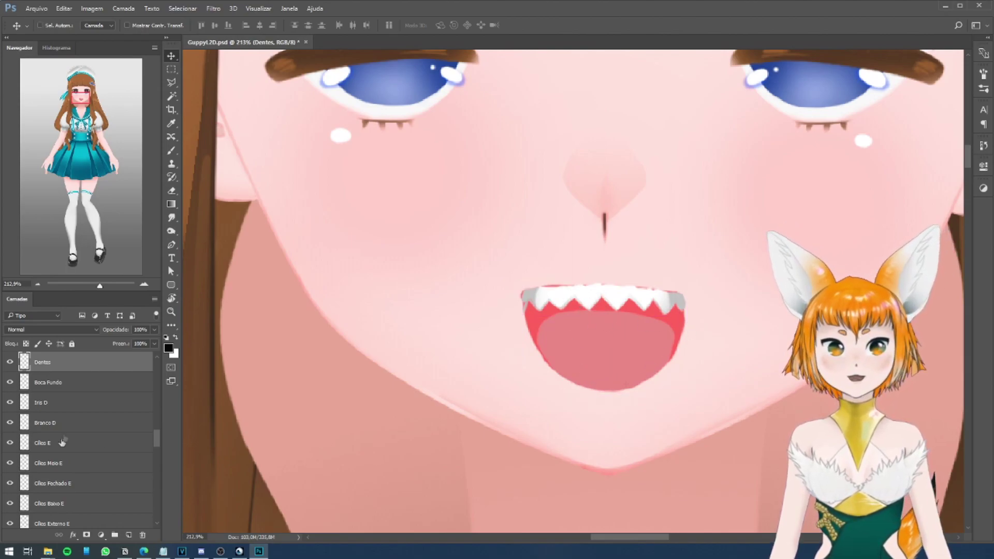
# Show both lip layers again and try warping Lábio Inferior downward with Free Transform to open the mouth.
pyautogui.scroll(4, 83, 402)
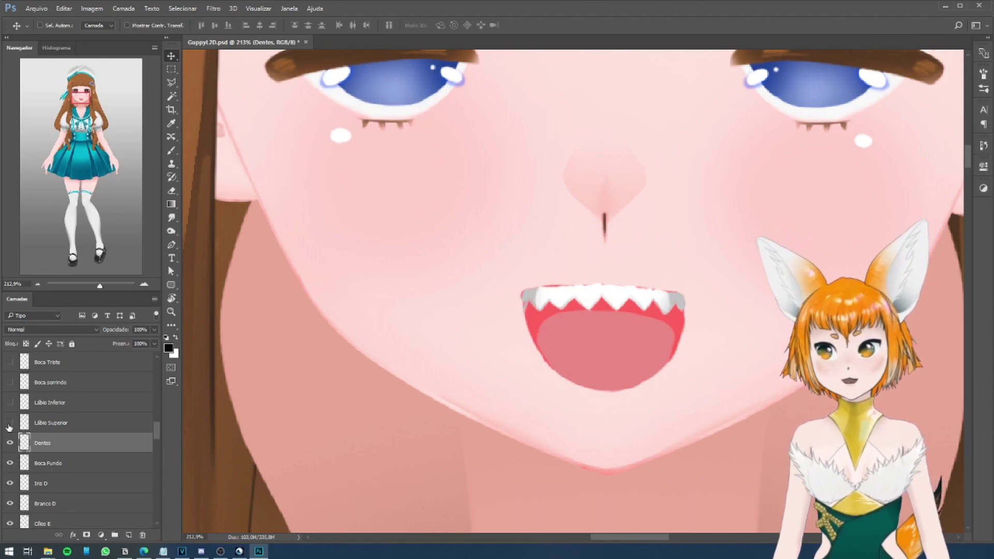
pyautogui.click(12, 402)
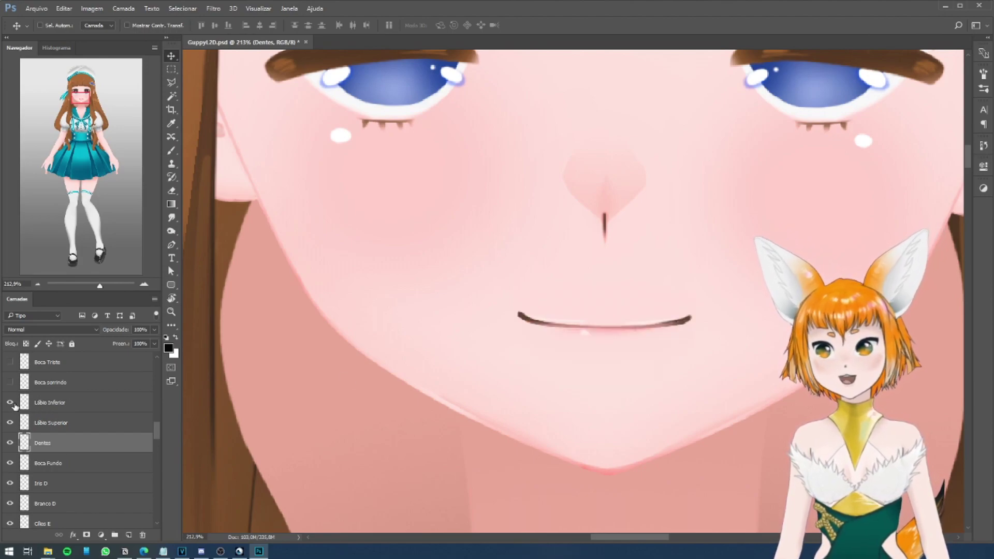
pyautogui.keyDown('ctrl'); pyautogui.click(639, 340); pyautogui.keyUp('ctrl')
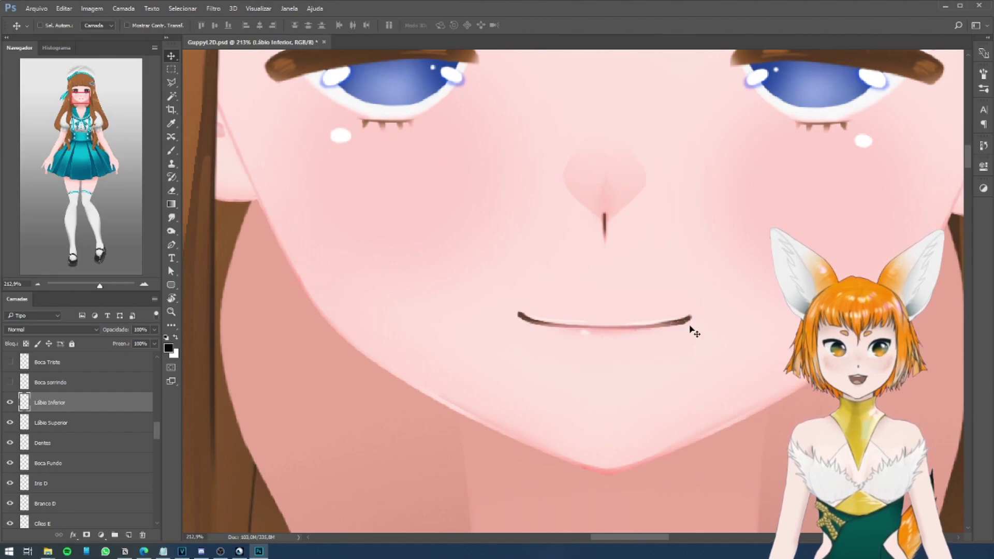
pyautogui.hotkey('ctrl', 't')
pyautogui.moveTo(610, 330)
pyautogui.mouseDown()
pyautogui.moveTo(607, 318)
pyautogui.moveTo(605, 332)
pyautogui.moveTo(598, 325)
pyautogui.mouseUp()
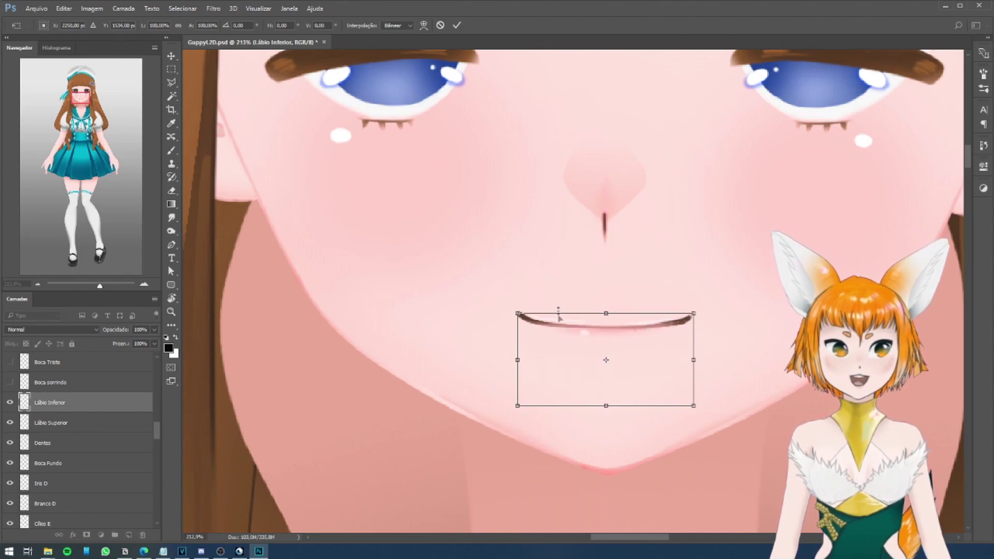
pyautogui.click(424, 24)
pyautogui.moveTo(610, 339); pyautogui.dragTo(606, 399)
pyautogui.press('Escape')
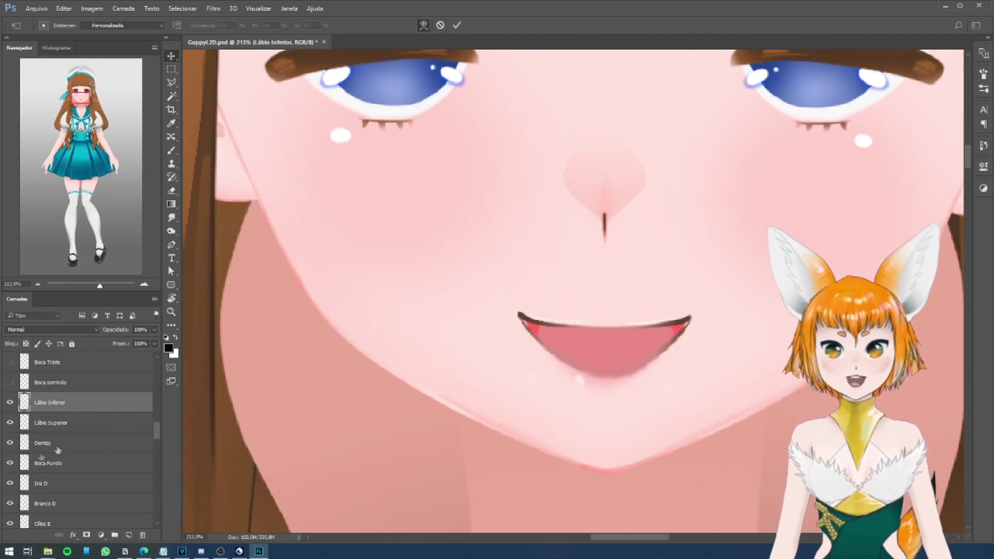
# Show the Boca Triste and Boca sorrindo outlines and hide the Lábio Inferior and Lábio Superior layers.
pyautogui.click(10, 362)
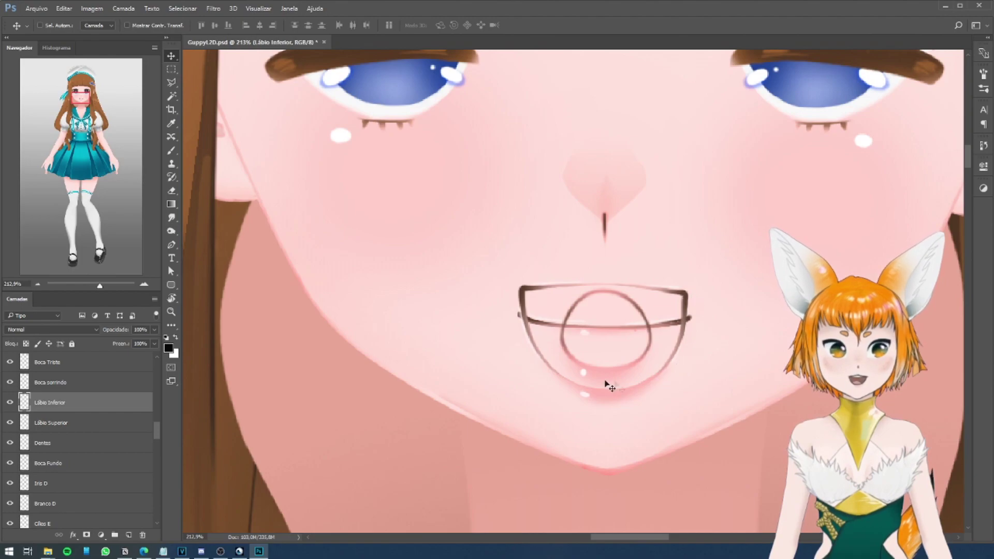
pyautogui.keyDown('ctrl'); pyautogui.keyDown('shift'); pyautogui.click(548, 344); pyautogui.keyUp('shift'); pyautogui.keyUp('ctrl')
pyautogui.click(10, 402)
pyautogui.click(10, 422)
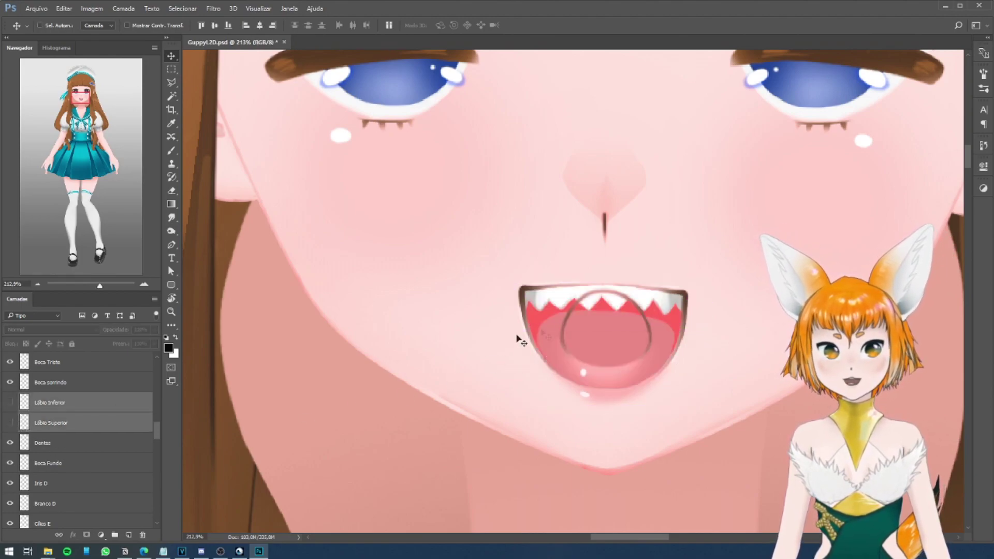
# Select and hide the Boca Triste outline, leaving the Boca sorrindo smile over the teeth and mouth interior.
pyautogui.keyDown('ctrl'); pyautogui.click(565, 321); pyautogui.keyUp('ctrl')
pyautogui.keyDown('ctrl'); pyautogui.click(565, 326); pyautogui.keyUp('ctrl')
pyautogui.click(10, 362)
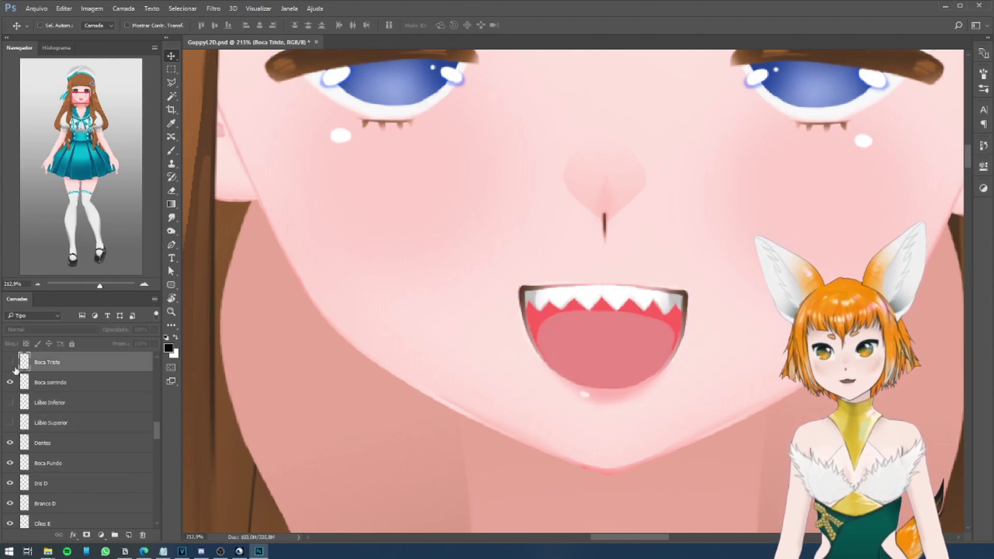
pyautogui.scroll(-2, 668, 384)
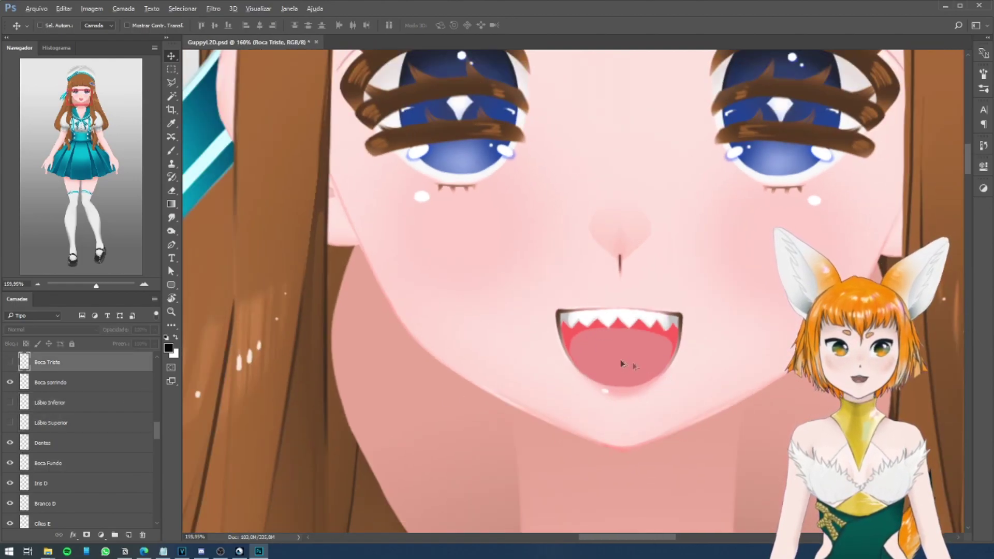
# Pick the ear layers Orelha E and Orelha D and the Rosto face layer on the character, testing small shifts.
pyautogui.scroll(1, 641, 366)
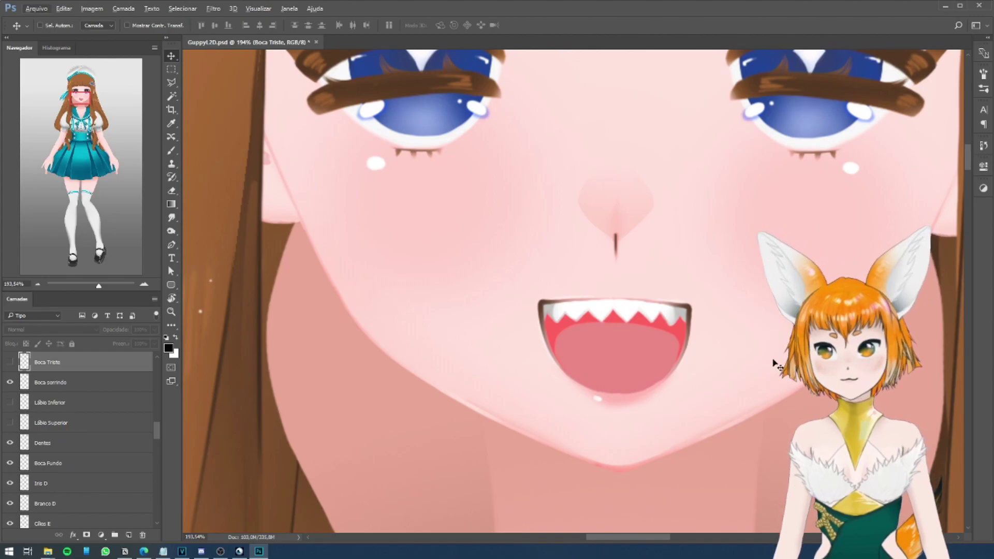
pyautogui.scroll(-6, 673, 316)
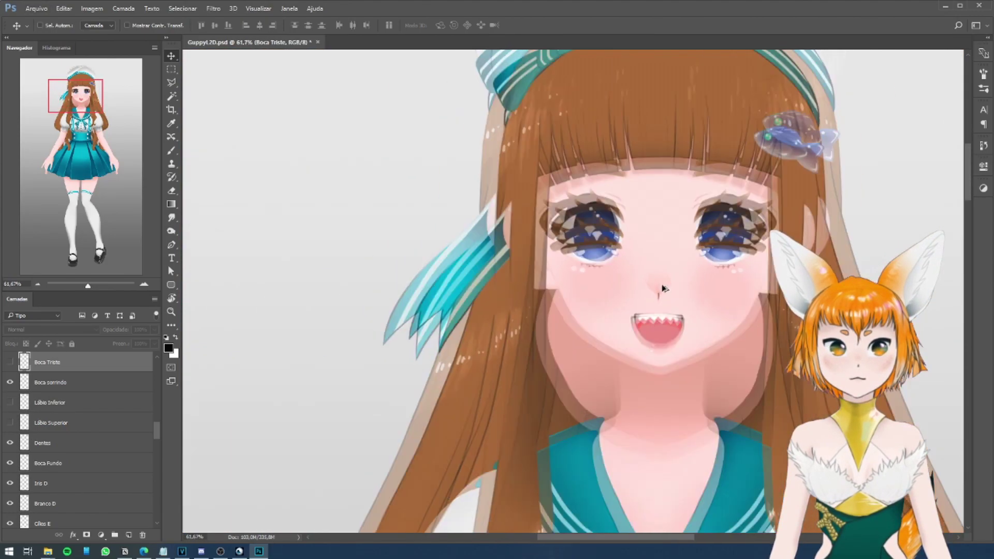
pyautogui.press('ctrl')
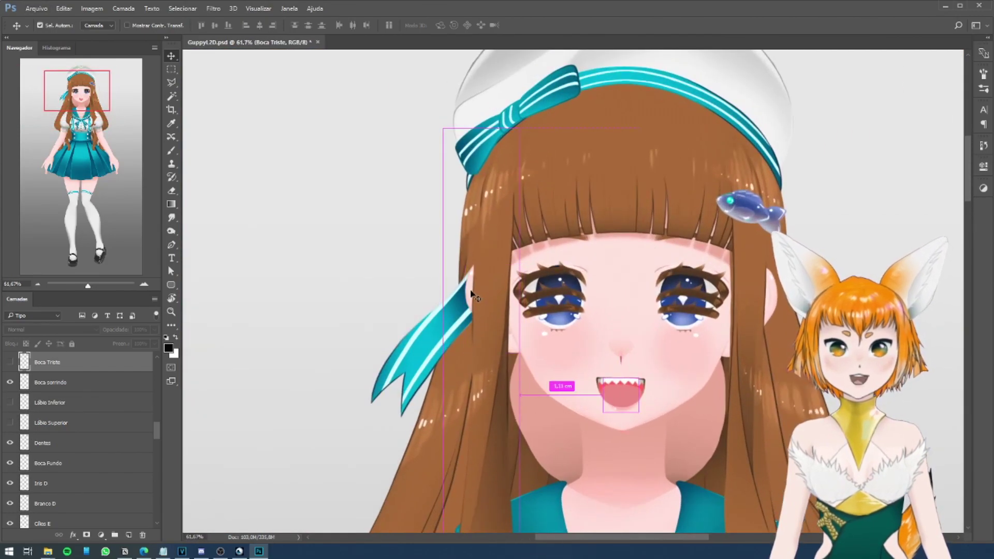
pyautogui.keyDown('ctrl'); pyautogui.click(471, 290); pyautogui.keyUp('ctrl')
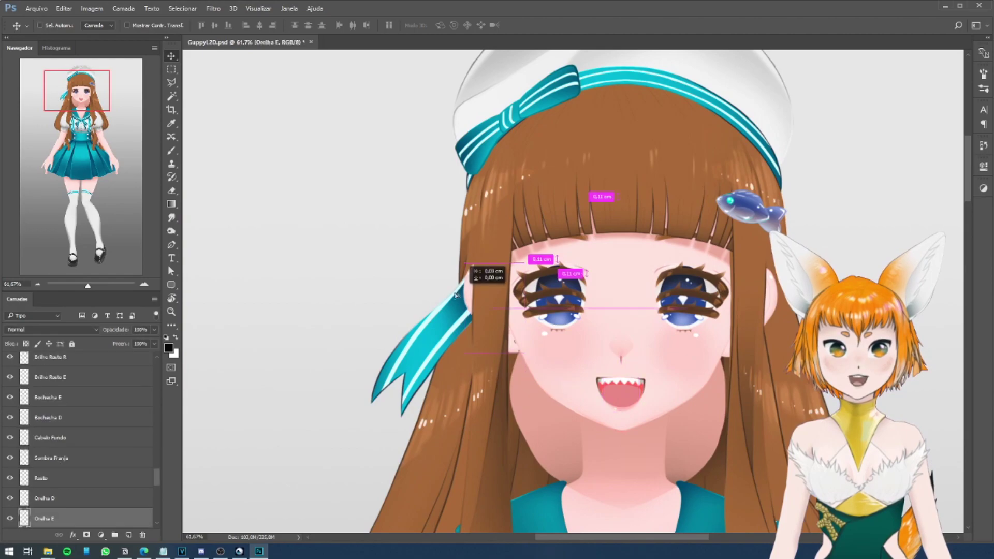
pyautogui.keyDown('ctrl'); pyautogui.click(761, 311); pyautogui.keyUp('ctrl')
pyautogui.keyDown('ctrl'); pyautogui.click(590, 363); pyautogui.keyUp('ctrl')
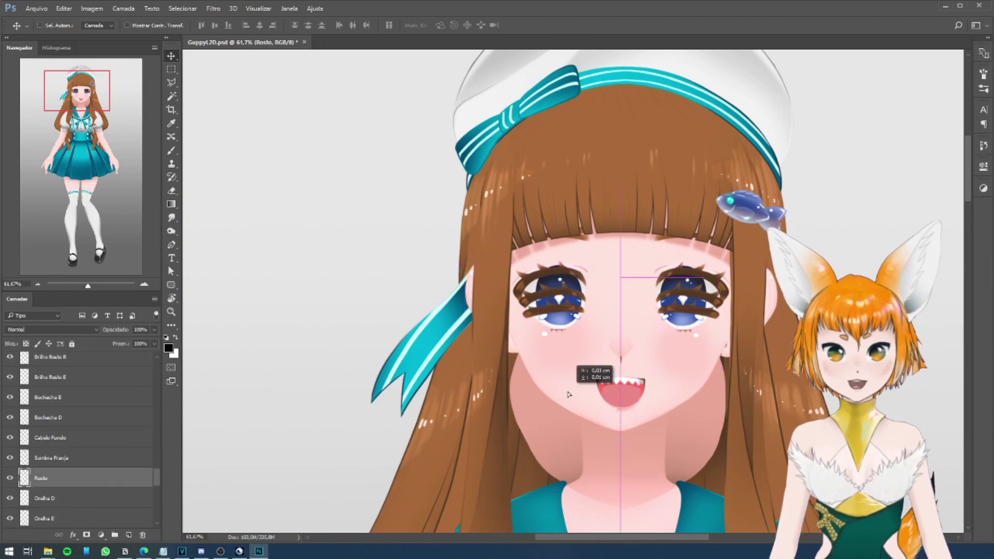
pyautogui.keyDown('ctrl'); pyautogui.click(466, 305); pyautogui.keyUp('ctrl')
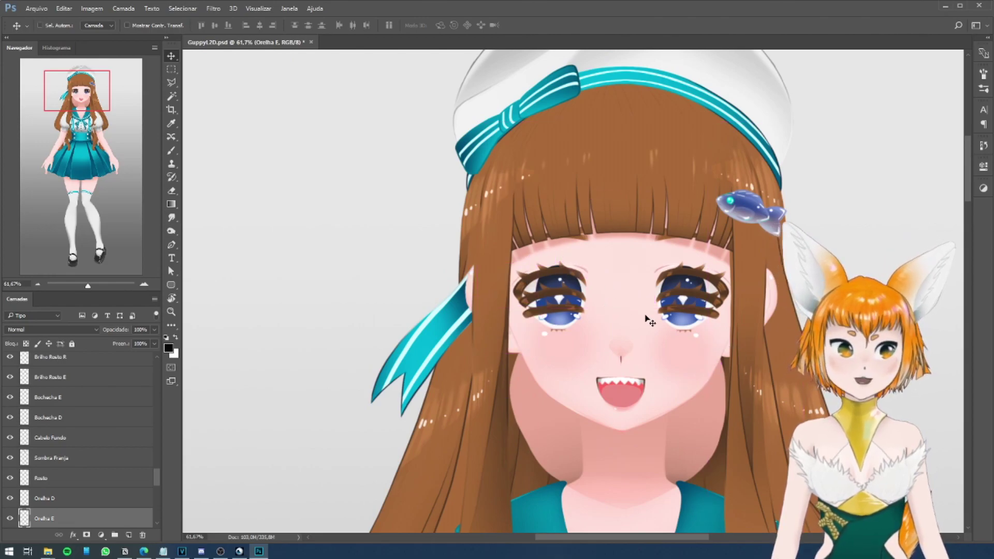
# Select the Franja fringe layer, and pick out the long side lock Cabelo Lateral D beside the face.
pyautogui.keyDown('ctrl'); pyautogui.click(660, 192); pyautogui.keyUp('ctrl')
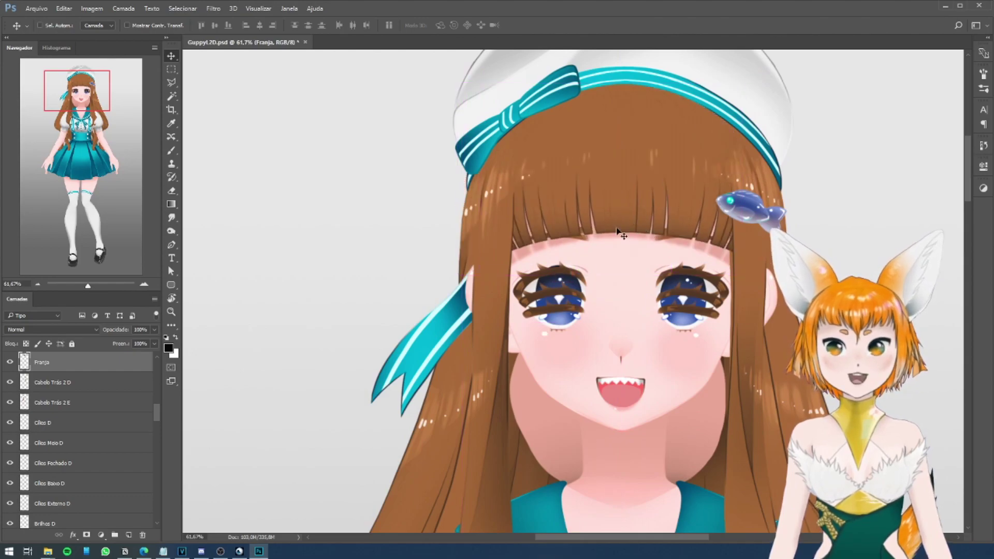
pyautogui.scroll(-2, 605, 217)
pyautogui.scroll(1, 598, 201)
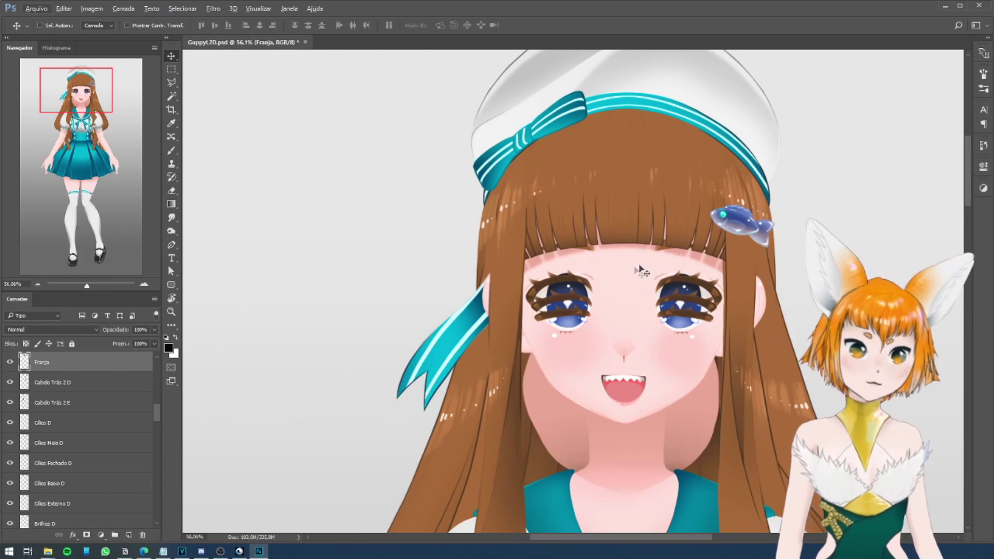
pyautogui.scroll(-1, 543, 196)
pyautogui.scroll(-2, 543, 196)
pyautogui.scroll(1, 543, 196)
pyautogui.moveTo(465, 414); pyautogui.dragTo(468, 365)
pyautogui.hotkey('alt', ']')
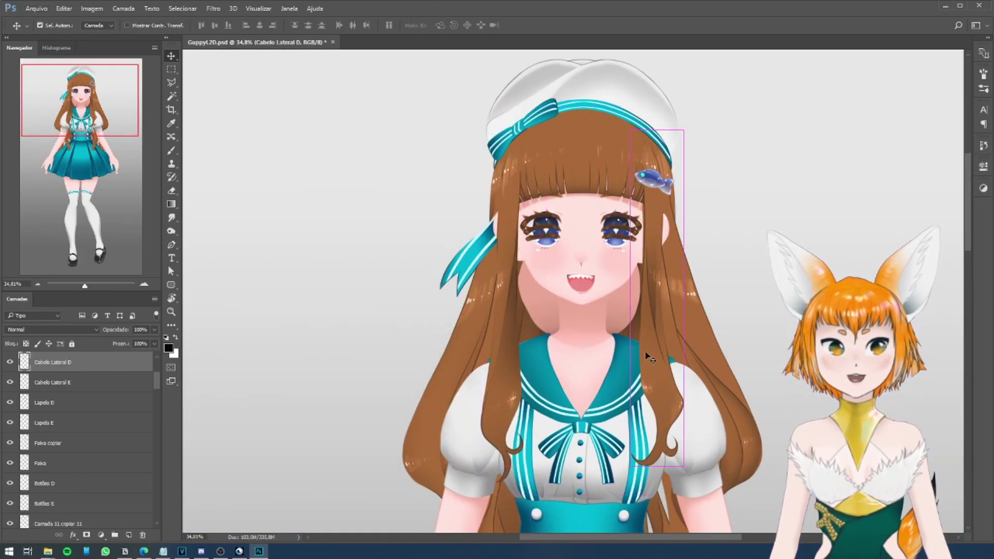
pyautogui.moveTo(614, 311); pyautogui.dragTo(611, 295)
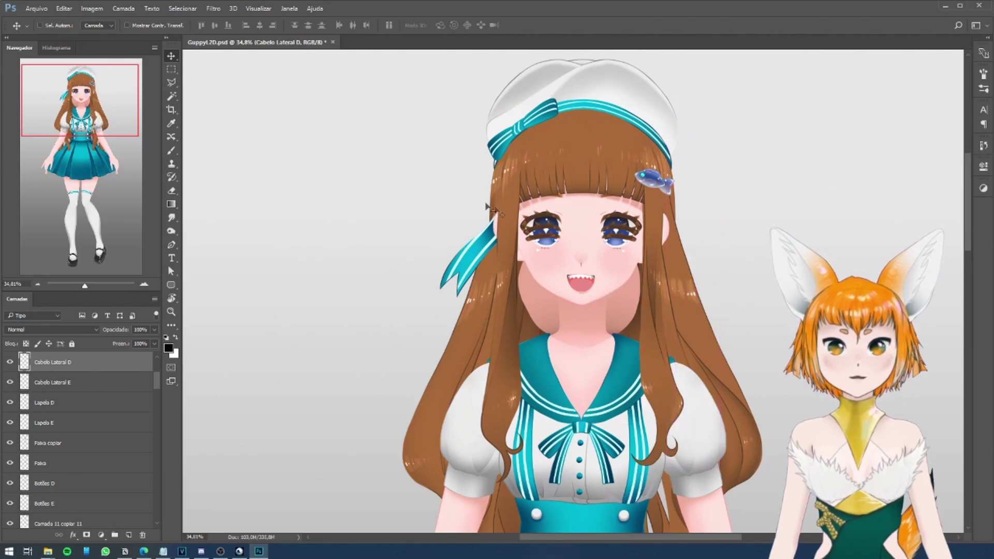
# Select the Cabelo Trás E back hair layer, try moving it away from the head, and undo the move.
pyautogui.hotkey('alt', ',')
pyautogui.scroll(-2, 476, 311)
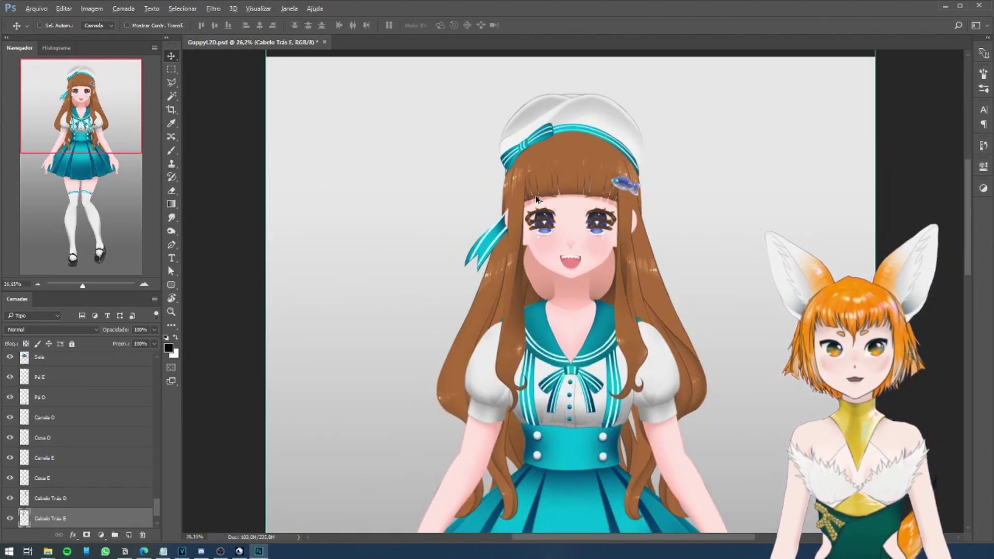
pyautogui.moveTo(492, 248); pyautogui.dragTo(518, 280)
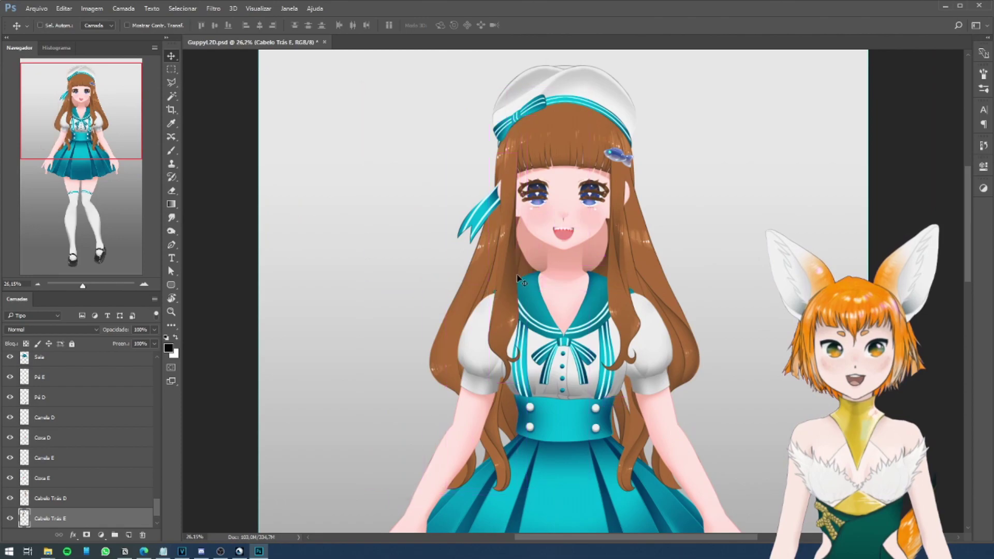
pyautogui.press('ctrl')
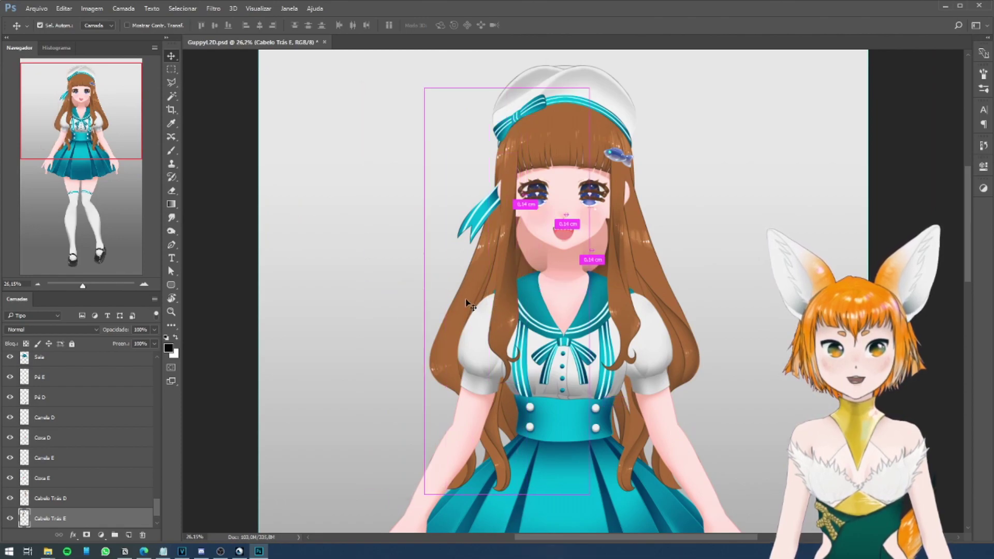
pyautogui.moveTo(477, 280); pyautogui.dragTo(414, 270)
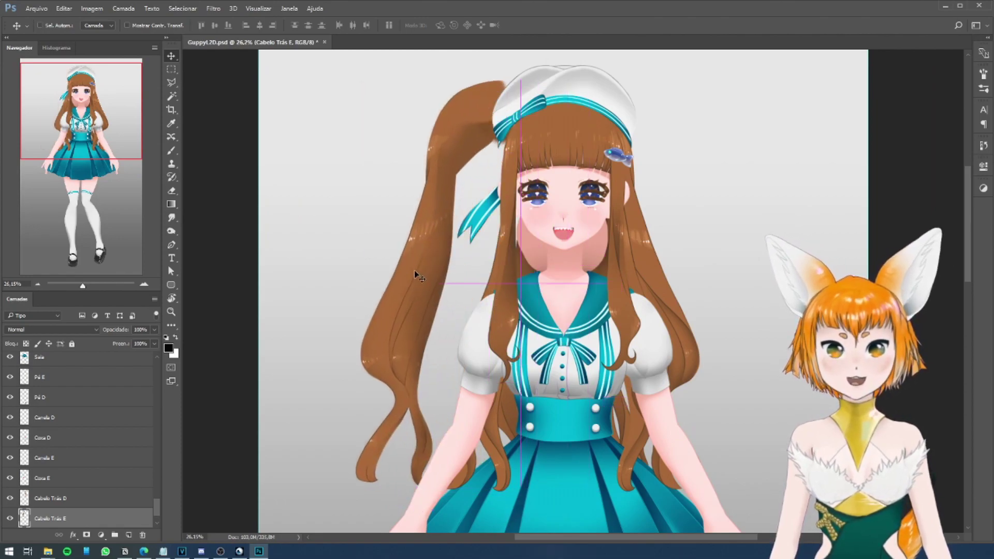
pyautogui.hotkey('ctrl', 'z')
# Try pulling out the curled back hair locks beside the waist on the Cabelo Trás E side, undoing each move.
pyautogui.keyDown('ctrl'); pyautogui.click(500, 437); pyautogui.keyUp('ctrl')
pyautogui.moveTo(500, 436); pyautogui.dragTo(420, 437)
pyautogui.hotkey('ctrl', 'z')
pyautogui.moveTo(508, 414); pyautogui.dragTo(311, 390)
pyautogui.hotkey('ctrl', 'z')
# Try moving the back hair locks on the opposite side and the Cabelo Lateral D side lock outward, undoing each move.
pyautogui.moveTo(623, 414); pyautogui.dragTo(753, 410)
pyautogui.hotkey('ctrl', 'z')
pyautogui.moveTo(637, 433); pyautogui.dragTo(763, 427)
pyautogui.hotkey('ctrl', 'z')
pyautogui.moveTo(698, 356); pyautogui.dragTo(800, 358)
pyautogui.hotkey('ctrl', 'z')
pyautogui.keyDown('ctrl'); pyautogui.click(611, 264); pyautogui.keyUp('ctrl')
pyautogui.moveTo(630, 272); pyautogui.dragTo(688, 267)
pyautogui.hotkey('ctrl', 'z')
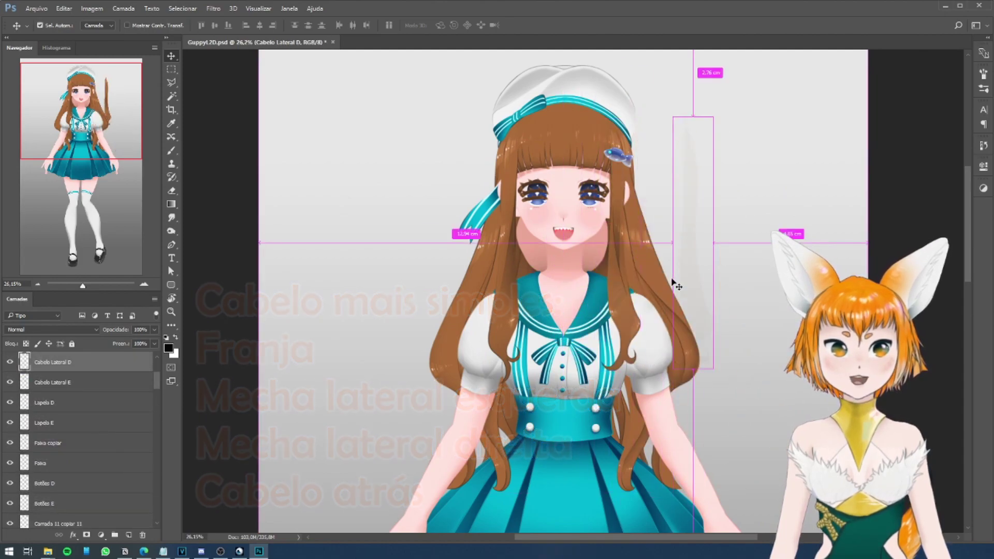
# Highlight the Cabelo Lateral D and Cabelo Lateral E layers to point out their right and left naming.
pyautogui.scroll(3, 550, 187)
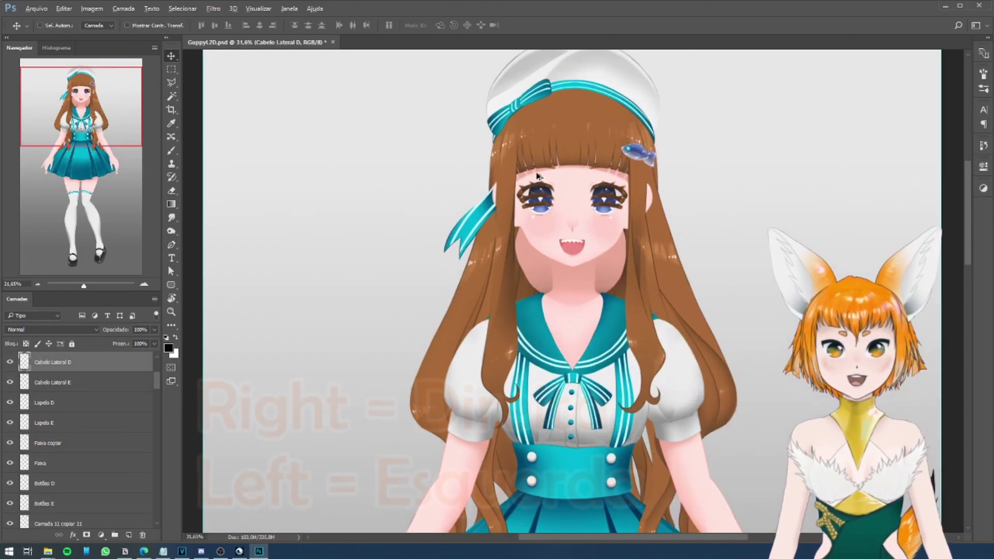
pyautogui.click(75, 388)
pyautogui.click(79, 366)
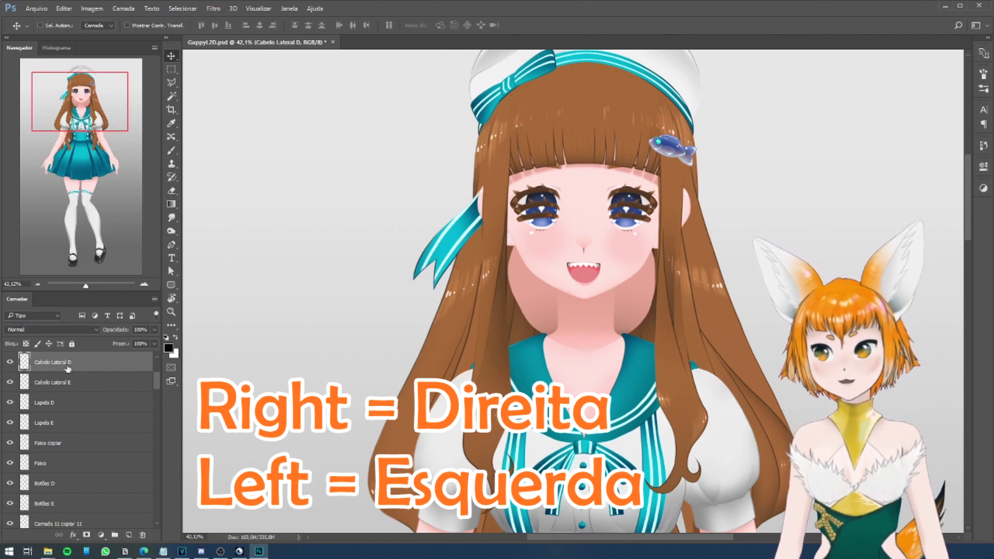
pyautogui.click(88, 384)
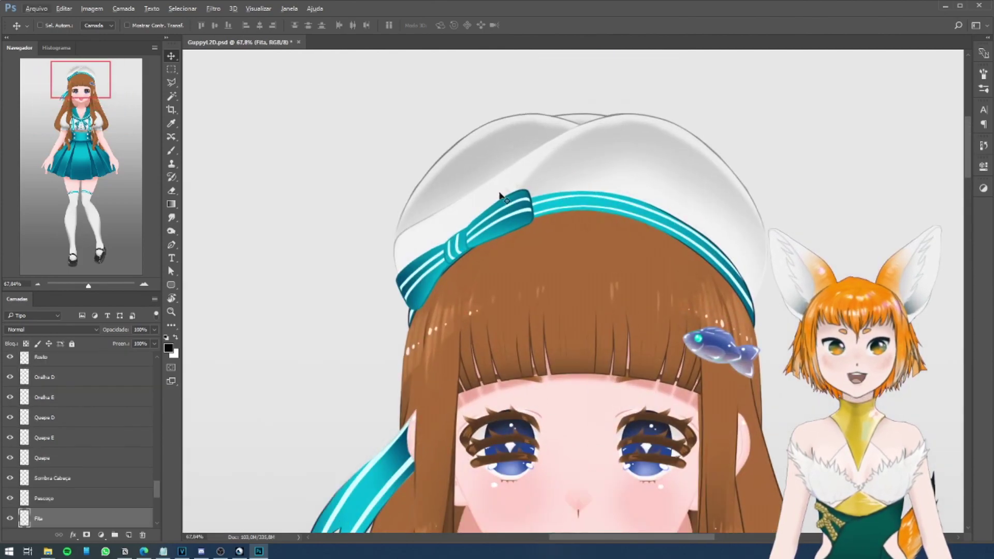
# Select the hat's Laço Quepe bow, Tiara band and Peixinho fish layers, trying a Free Transform on the band.
pyautogui.moveTo(517, 215)
pyautogui.mouseDown()
pyautogui.moveTo(514, 150)
pyautogui.moveTo(506, 224)
pyautogui.mouseUp()
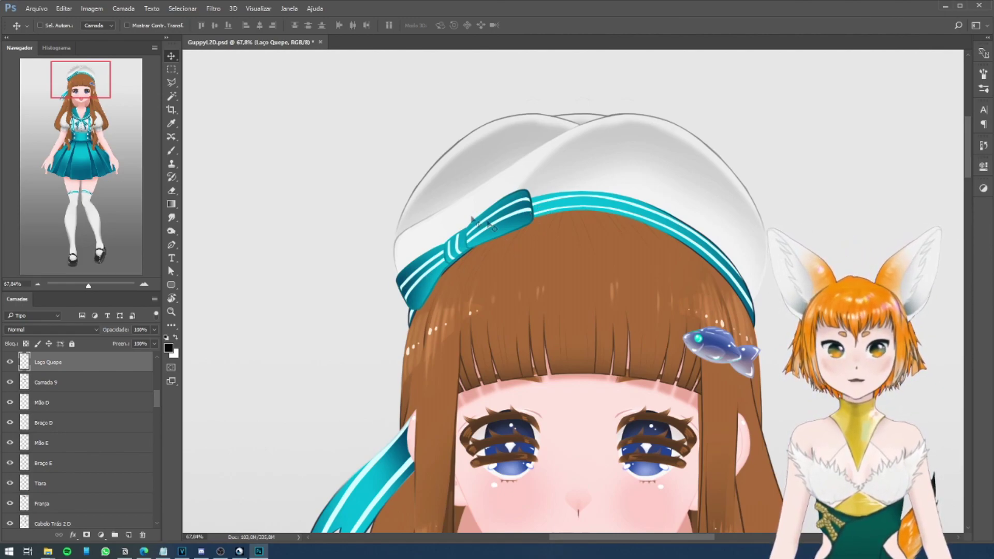
pyautogui.press('ctrl')
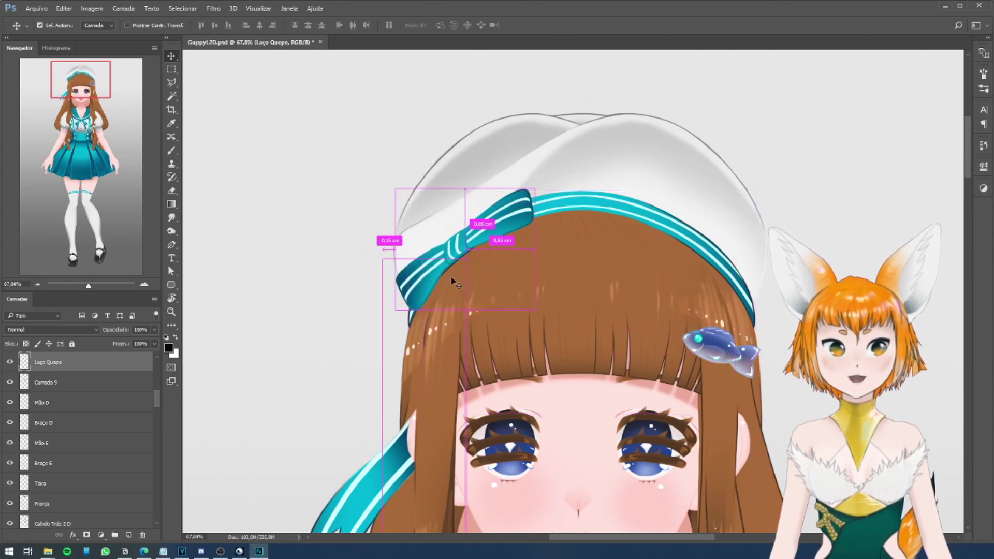
pyautogui.keyDown('ctrl'); pyautogui.click(646, 234); pyautogui.keyUp('ctrl')
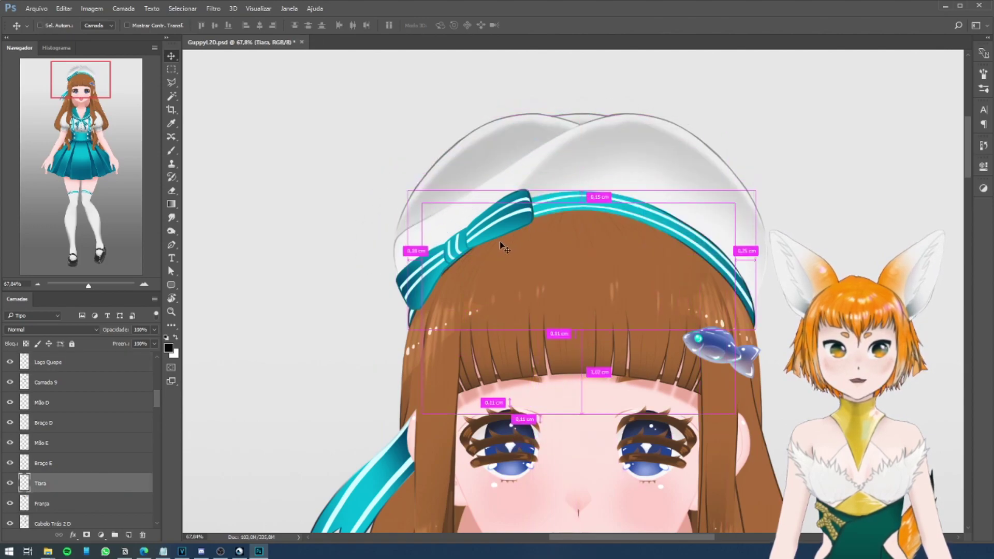
pyautogui.hotkey('ctrl', 't')
pyautogui.moveTo(457, 268); pyautogui.dragTo(481, 248)
pyautogui.press('Escape')
pyautogui.moveTo(730, 339)
pyautogui.mouseDown()
pyautogui.moveTo(761, 349)
pyautogui.moveTo(756, 321)
pyautogui.moveTo(730, 338)
pyautogui.mouseUp()
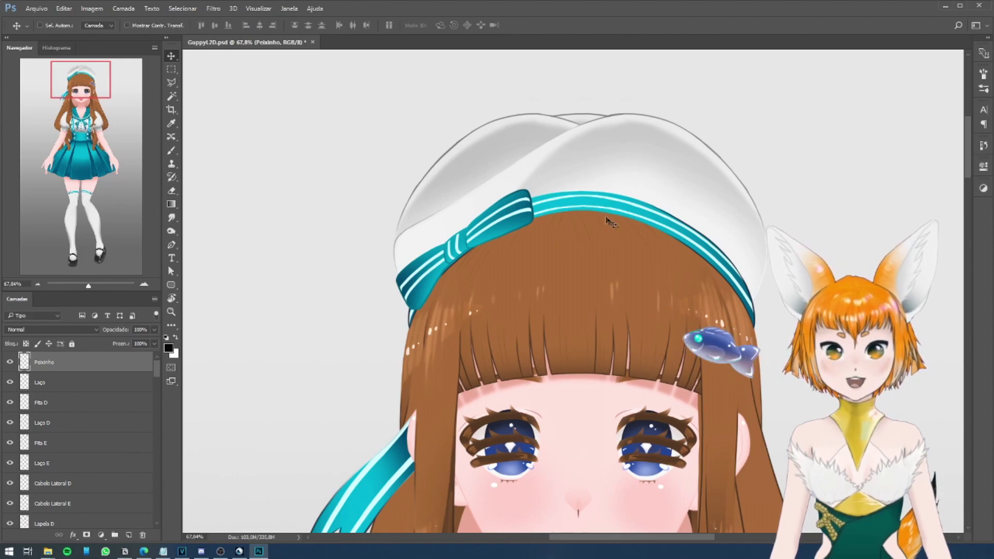
# Try moving the fringe down off the forehead, select Cabelo Fundo beneath it, and test shifting the adjacent side lock.
pyautogui.moveTo(592, 257); pyautogui.dragTo(521, 468)
pyautogui.keyDown('ctrl'); pyautogui.click(595, 271); pyautogui.keyUp('ctrl')
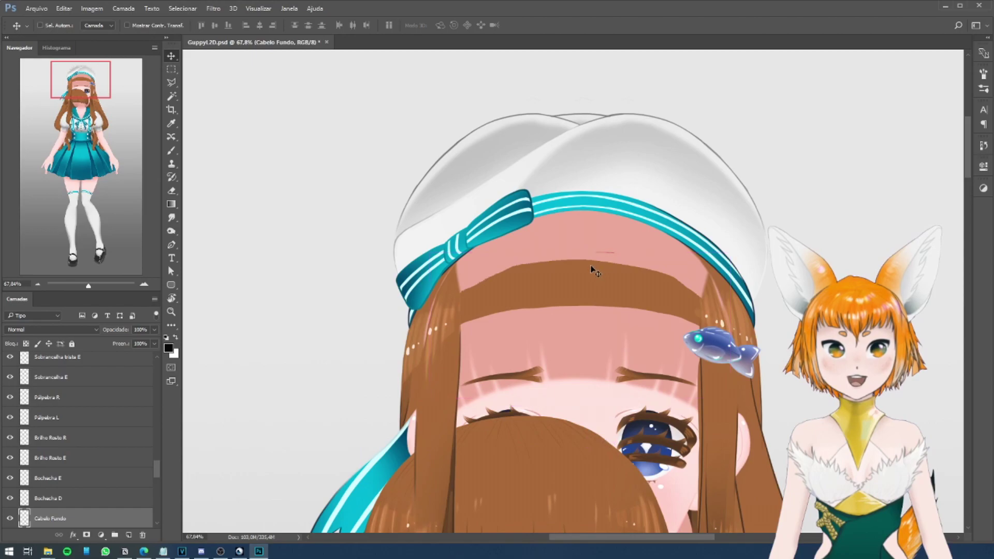
pyautogui.moveTo(590, 277)
pyautogui.mouseDown()
pyautogui.moveTo(585, 234)
pyautogui.moveTo(614, 286)
pyautogui.moveTo(599, 273)
pyautogui.moveTo(643, 295)
pyautogui.moveTo(622, 331)
pyautogui.moveTo(583, 290)
pyautogui.mouseUp()
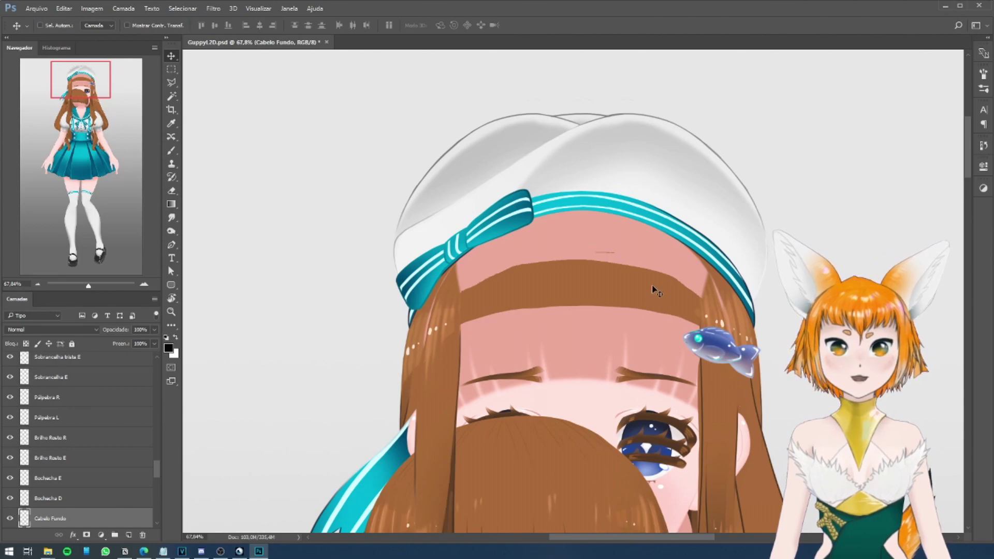
pyautogui.keyDown('ctrl'); pyautogui.click(450, 341); pyautogui.keyUp('ctrl')
pyautogui.moveTo(449, 341); pyautogui.dragTo(467, 346)
pyautogui.hotkey('ctrl', 'z')
# Try stretching the Cabelo Fundo layer with Free Transform, cancel it, and undo the fringe and side lock moves.
pyautogui.keyDown('ctrl'); pyautogui.click(489, 316); pyautogui.keyUp('ctrl')
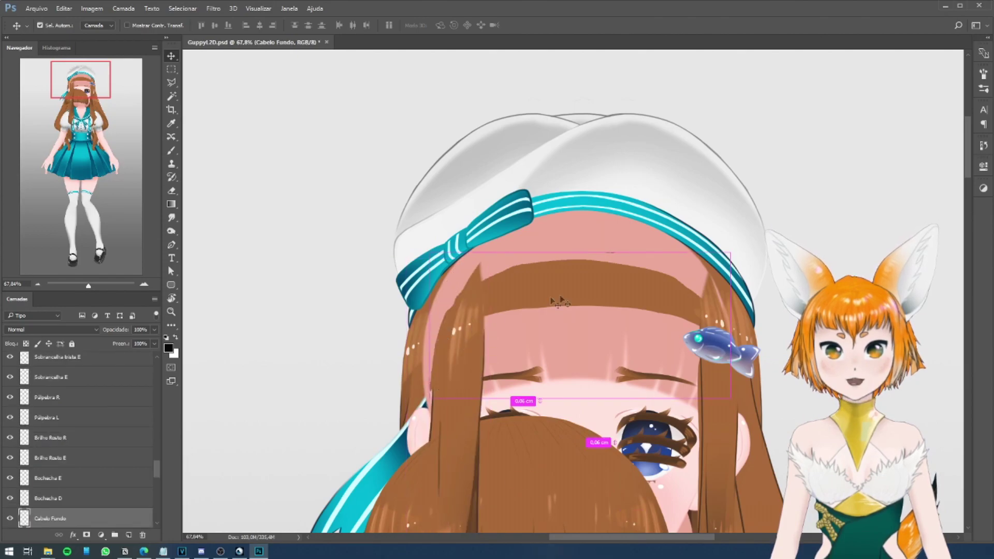
pyautogui.hotkey('ctrl', 't')
pyautogui.moveTo(427, 326); pyautogui.dragTo(406, 326)
pyautogui.press('Escape')
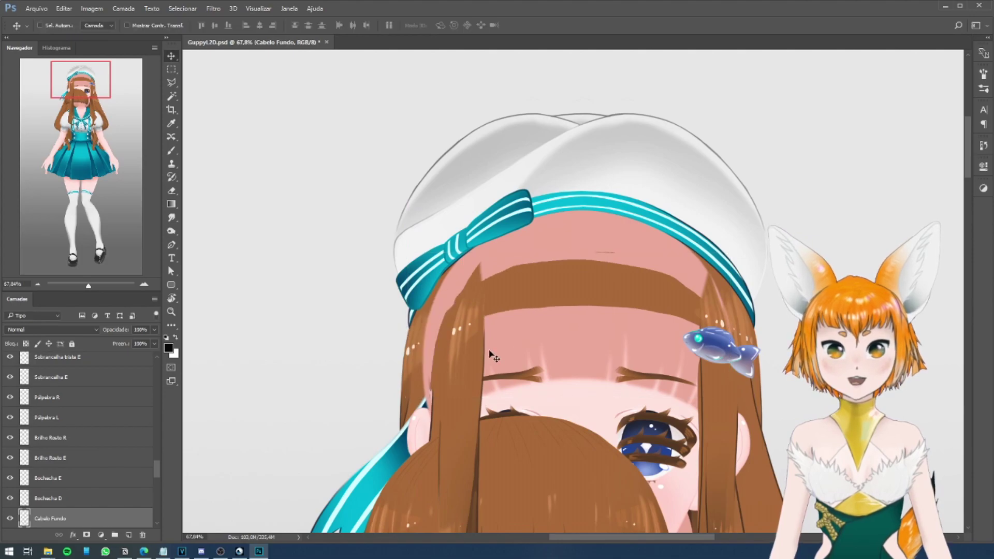
pyautogui.hotkey('ctrl', 'alt', 'z')
pyautogui.hotkey('ctrl', 'alt', 'z')
# Select and hide the Quepe D and Quepe E hat halves to expose the Quepe base beneath them.
pyautogui.keyDown('ctrl'); pyautogui.click(683, 179); pyautogui.keyUp('ctrl')
pyautogui.scroll(-3, 546, 185)
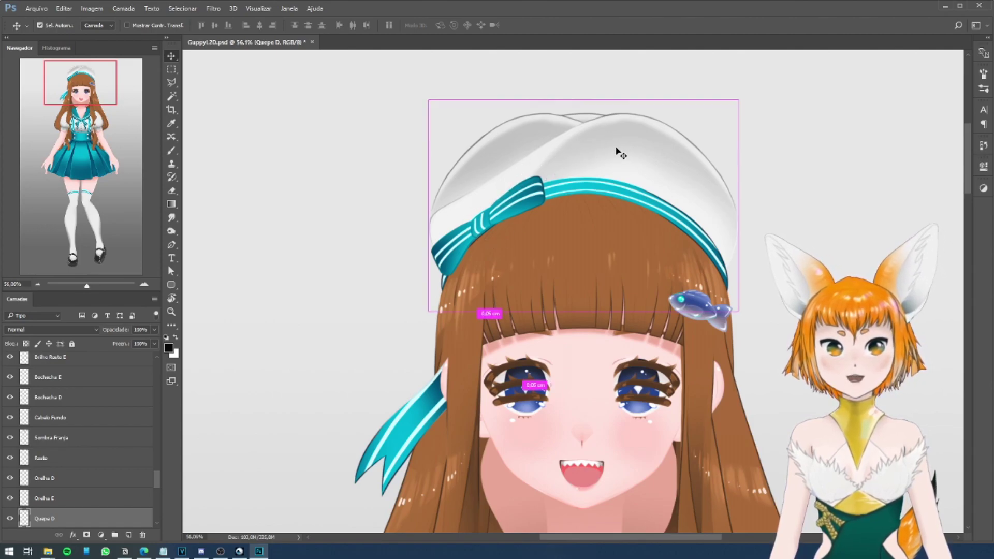
pyautogui.click(10, 518)
pyautogui.keyDown('ctrl'); pyautogui.click(532, 151); pyautogui.keyUp('ctrl')
pyautogui.click(11, 517)
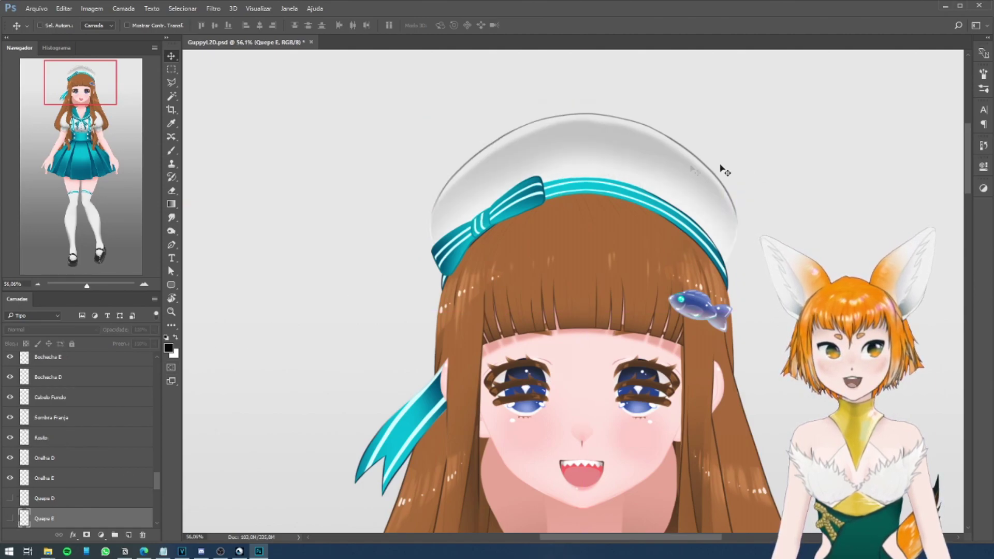
pyautogui.moveTo(606, 108); pyautogui.dragTo(589, 121)
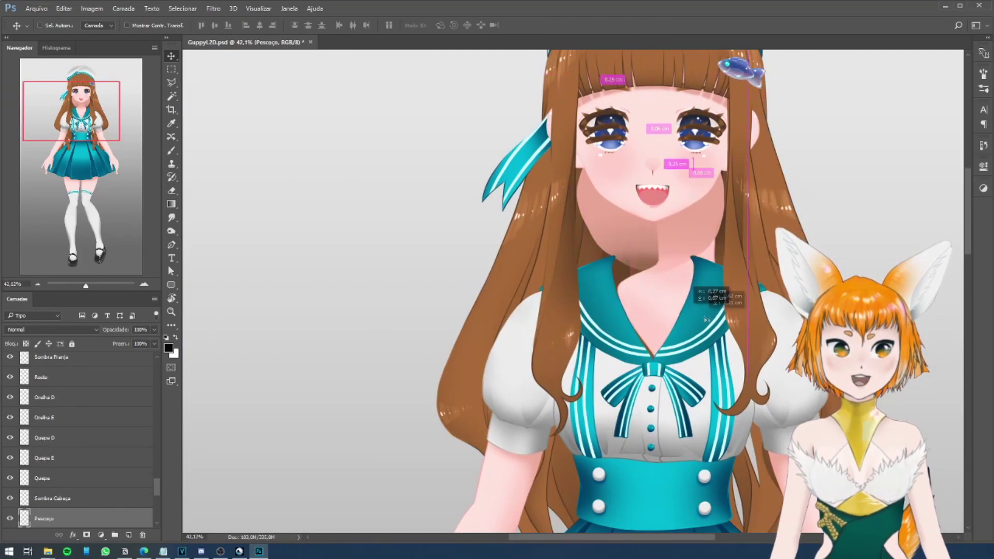
# Pick the Pescoço neck layer and the hanging Fita ribbon layer on the character, testing small shifts.
pyautogui.keyDown('ctrl'); pyautogui.click(626, 309); pyautogui.keyUp('ctrl')
pyautogui.scroll(-2, 606, 319)
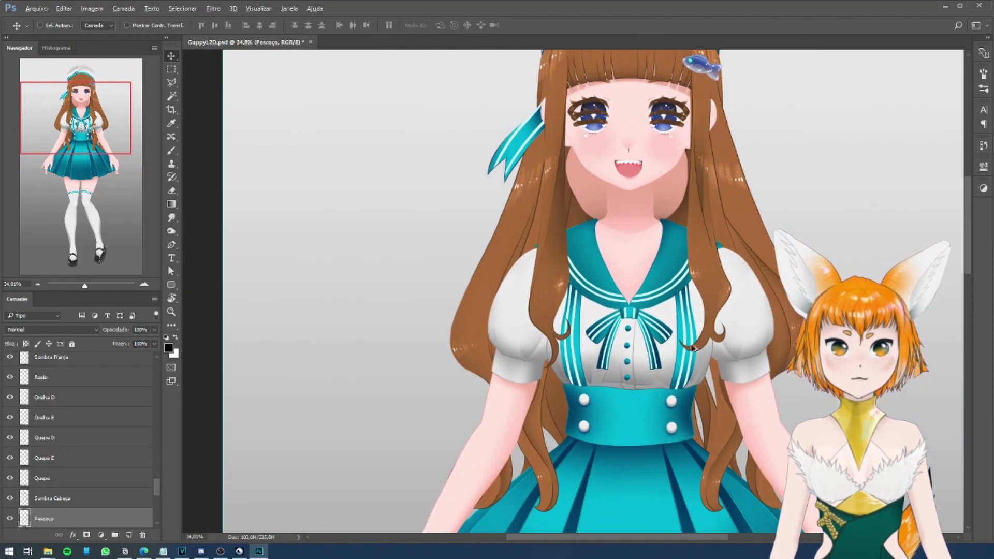
pyautogui.scroll(1, 518, 228)
pyautogui.keyDown('ctrl'); pyautogui.moveTo(521, 230); pyautogui.dragTo(536, 206); pyautogui.keyUp('ctrl')
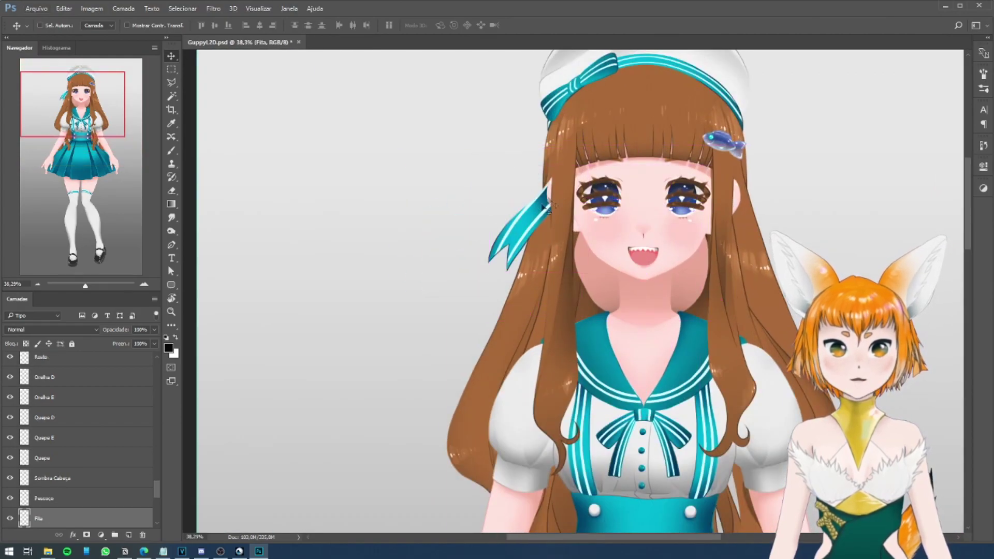
# Select the chest bow's Laço D loop and its central Laço knot layer.
pyautogui.scroll(-4, 557, 200)
pyautogui.scroll(4, 637, 419)
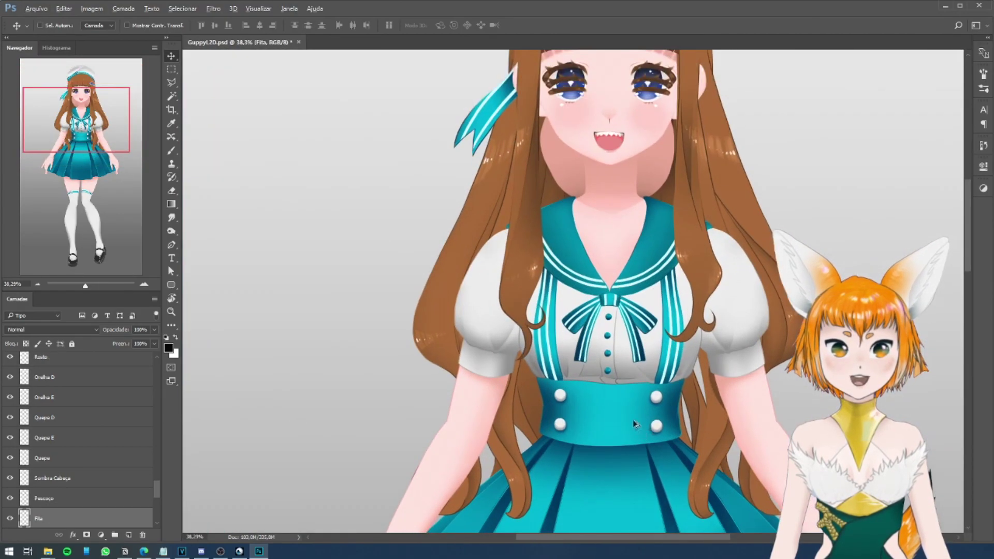
pyautogui.scroll(3, 601, 275)
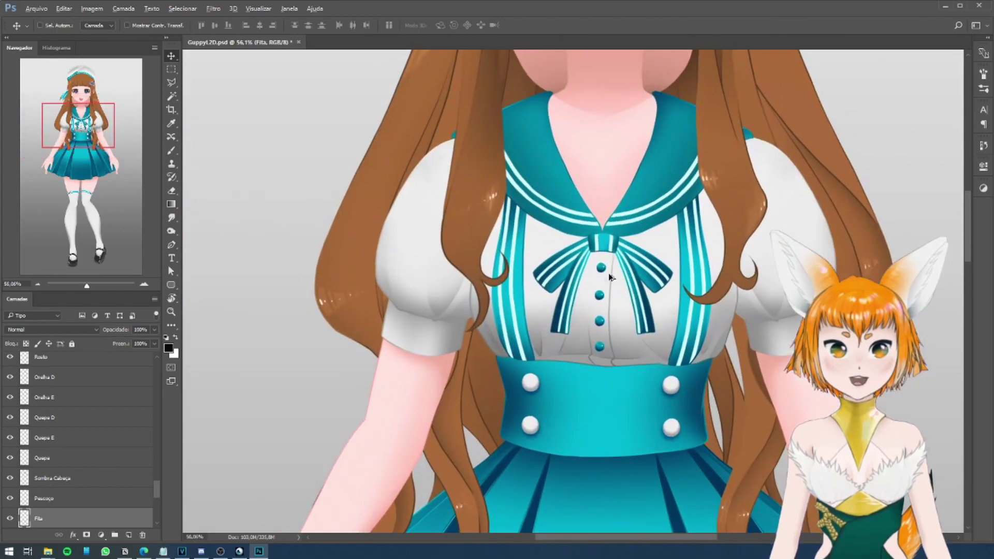
pyautogui.keyDown('ctrl'); pyautogui.click(629, 264); pyautogui.keyUp('ctrl')
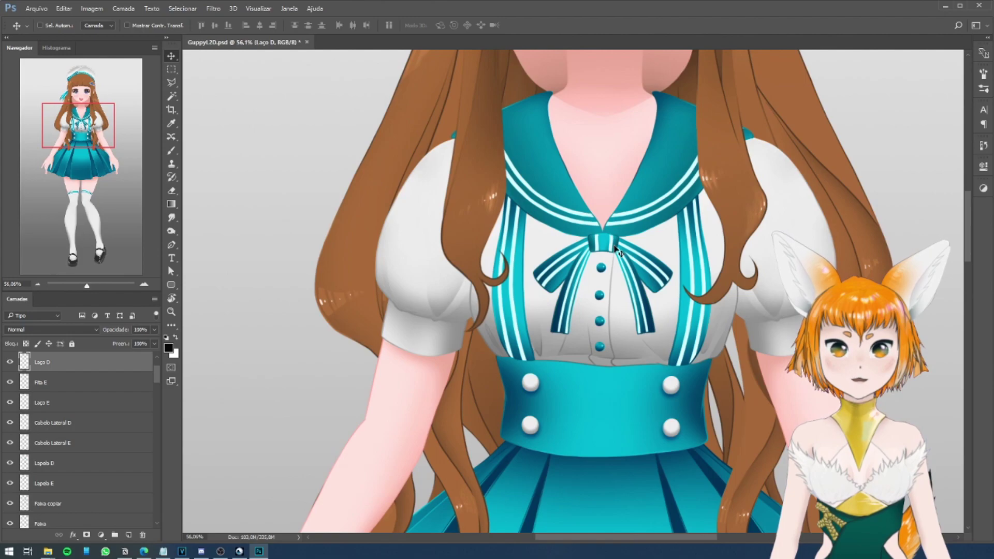
pyautogui.keyDown('ctrl'); pyautogui.click(617, 251); pyautogui.keyUp('ctrl')
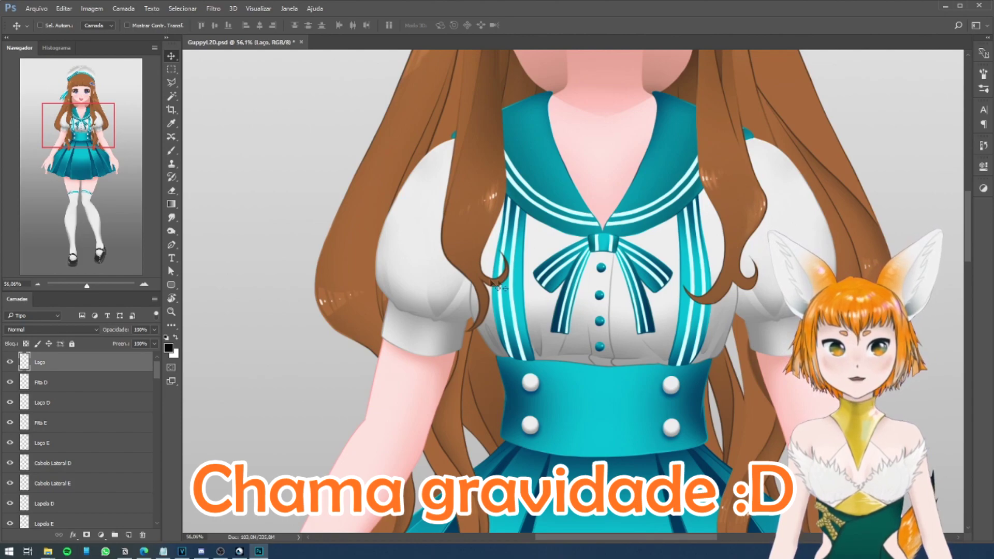
# Select the Botões E button layer on the waistband and test a small shift.
pyautogui.scroll(3, 638, 300)
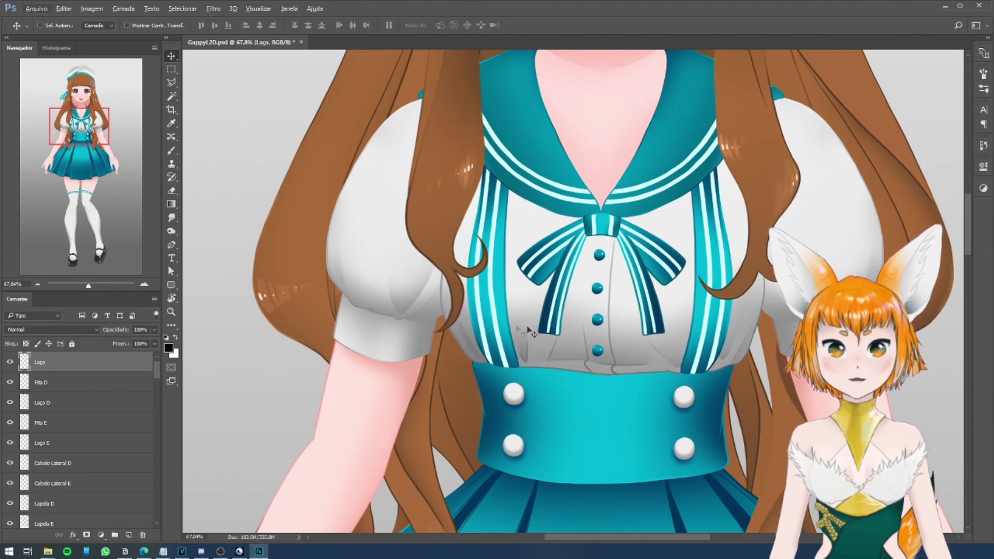
pyautogui.keyDown('ctrl'); pyautogui.click(513, 392); pyautogui.keyUp('ctrl')
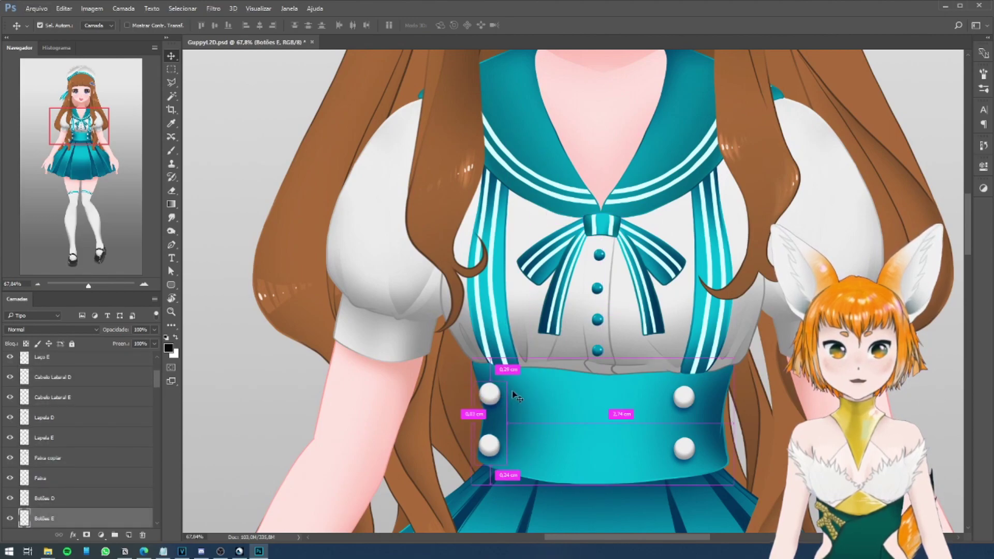
pyautogui.scroll(-3, 617, 350)
pyautogui.scroll(1, 616, 347)
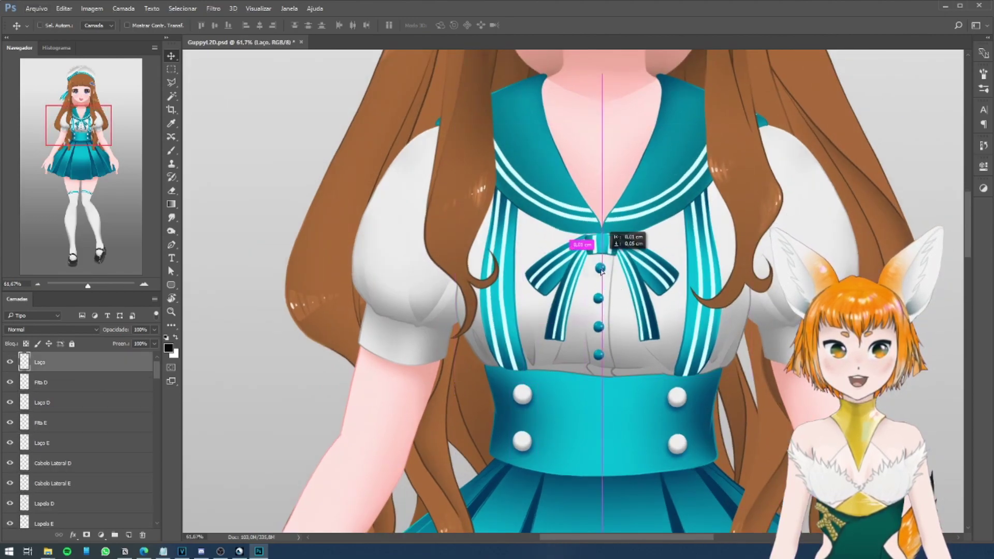
# Try shifting the chest bow's Laço D and Laço E loops, undo the moves, and pick its Fita E ribbon tail.
pyautogui.keyDown('ctrl'); pyautogui.click(662, 268); pyautogui.keyUp('ctrl')
pyautogui.keyDown('ctrl'); pyautogui.click(661, 268); pyautogui.keyUp('ctrl')
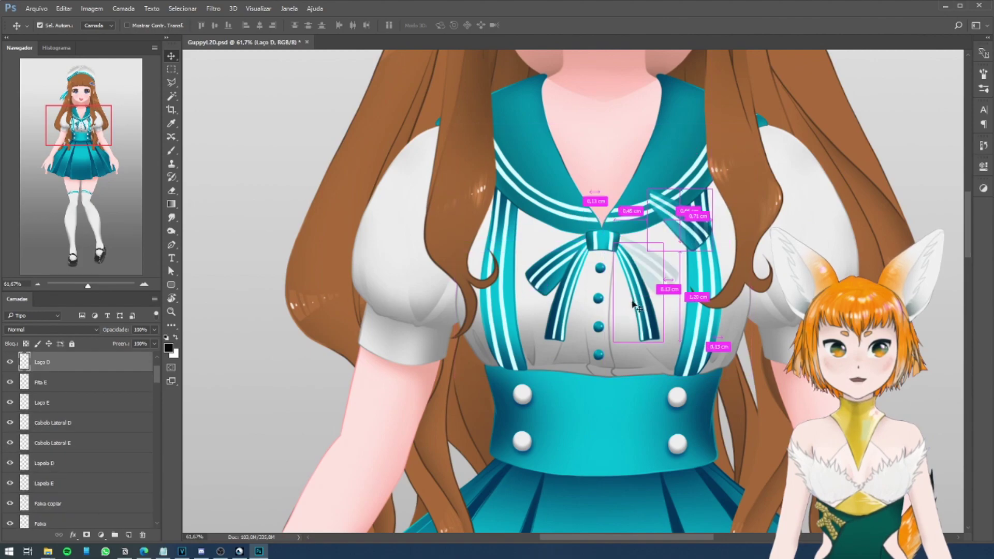
pyautogui.hotkey('ctrl', 'z')
pyautogui.keyDown('ctrl'); pyautogui.click(564, 261); pyautogui.keyUp('ctrl')
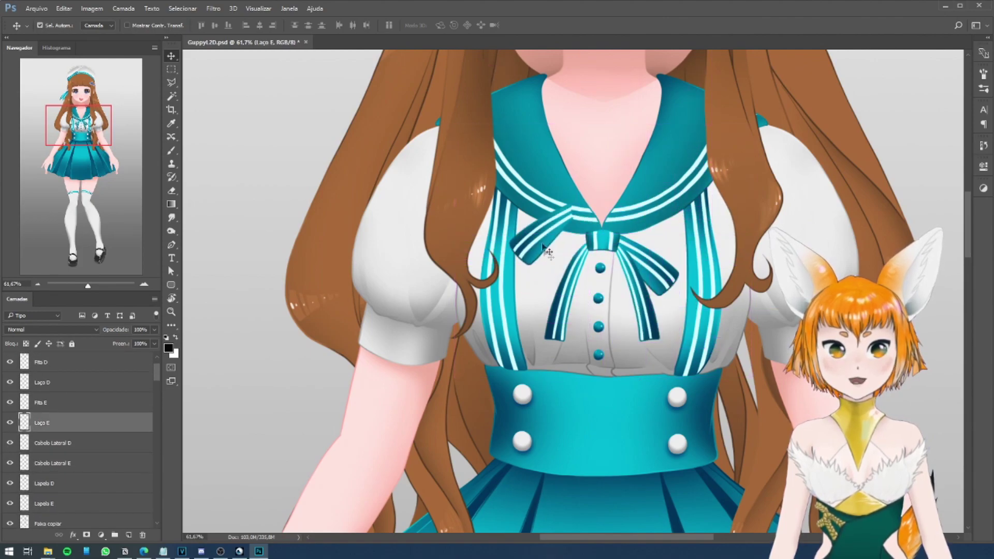
pyautogui.keyDown('ctrl'); pyautogui.click(560, 313); pyautogui.keyUp('ctrl')
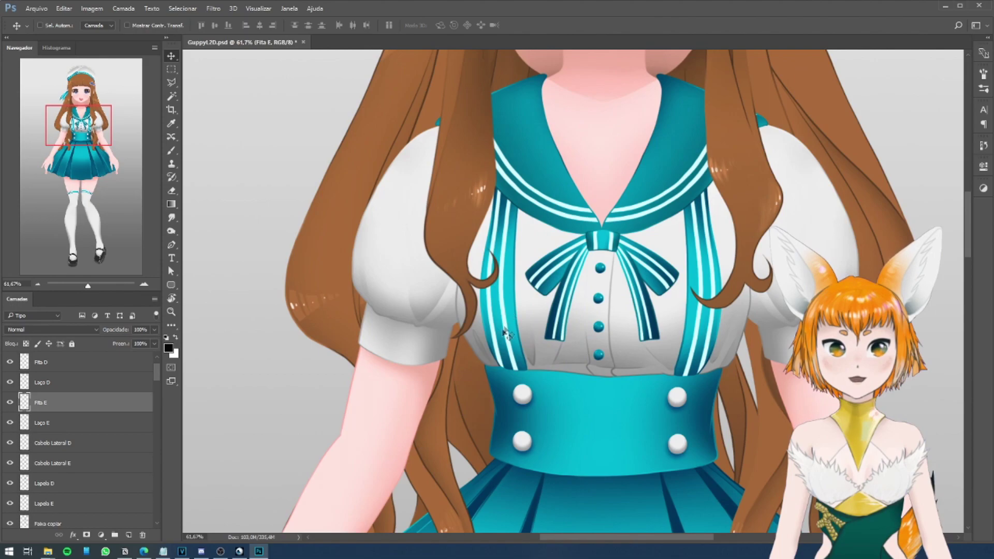
# Pick the Faixa waistband layer, and test sliding the shirt layer Camada 11 copiar 11 sideways beneath the suspenders and bow.
pyautogui.keyDown('ctrl'); pyautogui.click(498, 376); pyautogui.keyUp('ctrl')
pyautogui.press('ctrl')
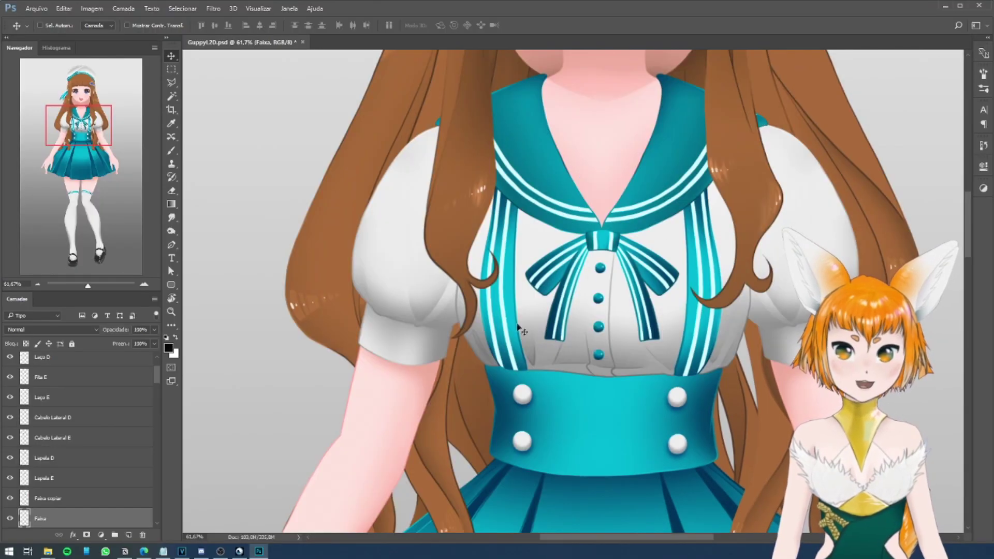
pyautogui.press('ctrl')
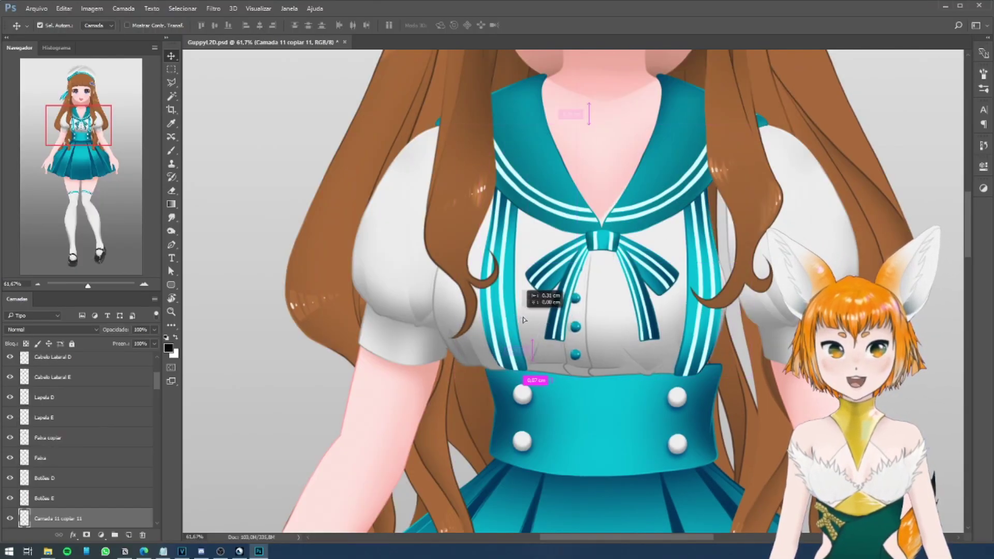
pyautogui.moveTo(515, 318)
pyautogui.mouseDown()
pyautogui.moveTo(487, 317)
pyautogui.moveTo(508, 317)
pyautogui.mouseUp()
pyautogui.moveTo(706, 328)
pyautogui.mouseDown()
pyautogui.moveTo(731, 328)
pyautogui.moveTo(708, 342)
pyautogui.mouseUp()
pyautogui.keyDown('ctrl'); pyautogui.click(468, 351); pyautogui.keyUp('ctrl')
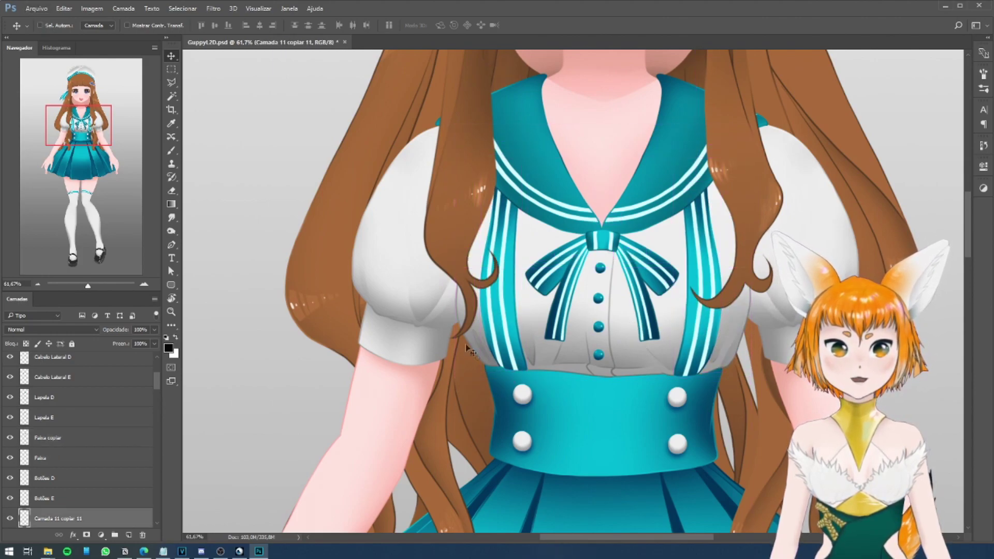
# Pull the Braço E arm layer with its puffed sleeve away from the shoulder and return it to its place.
pyautogui.scroll(-3, 590, 180)
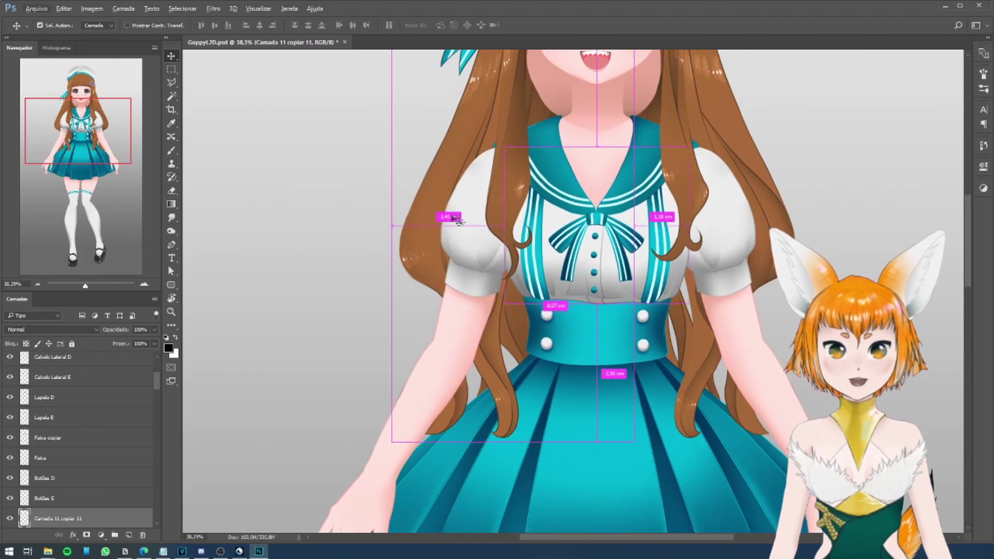
pyautogui.keyDown('ctrl'); pyautogui.click(507, 193); pyautogui.keyUp('ctrl')
pyautogui.scroll(-2, 508, 193)
pyautogui.scroll(1, 507, 193)
pyautogui.moveTo(484, 261); pyautogui.dragTo(473, 282)
pyautogui.moveTo(420, 403); pyautogui.dragTo(377, 324)
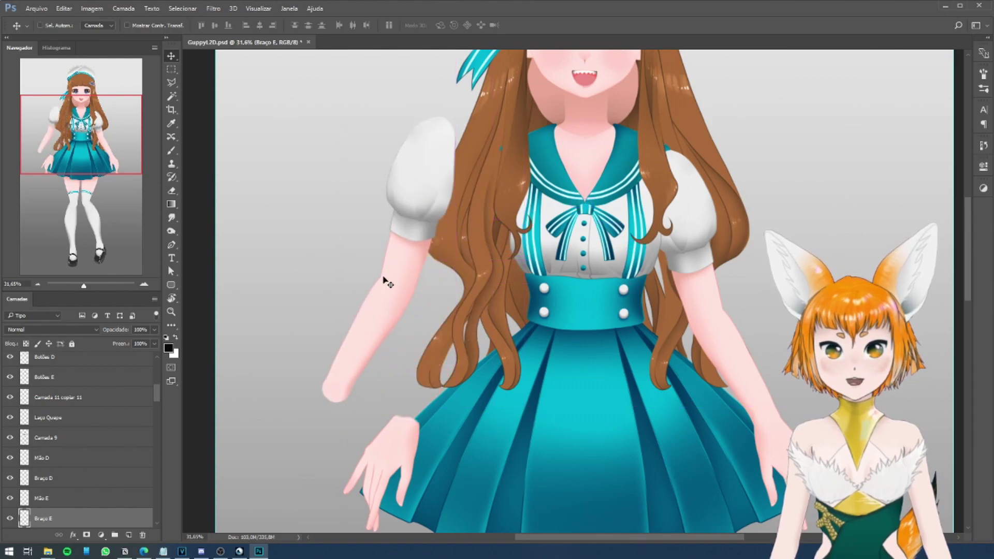
pyautogui.moveTo(412, 281); pyautogui.dragTo(458, 360)
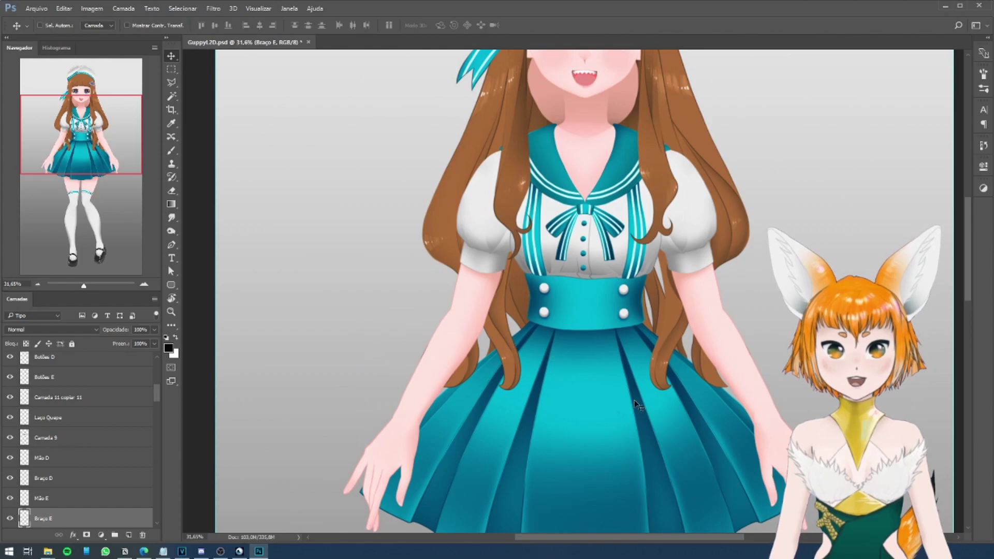
# Move the Mão E hand layer off the wrist to expose the forearm's rounded end, and put it back.
pyautogui.scroll(-3, 437, 384)
pyautogui.scroll(4, 437, 384)
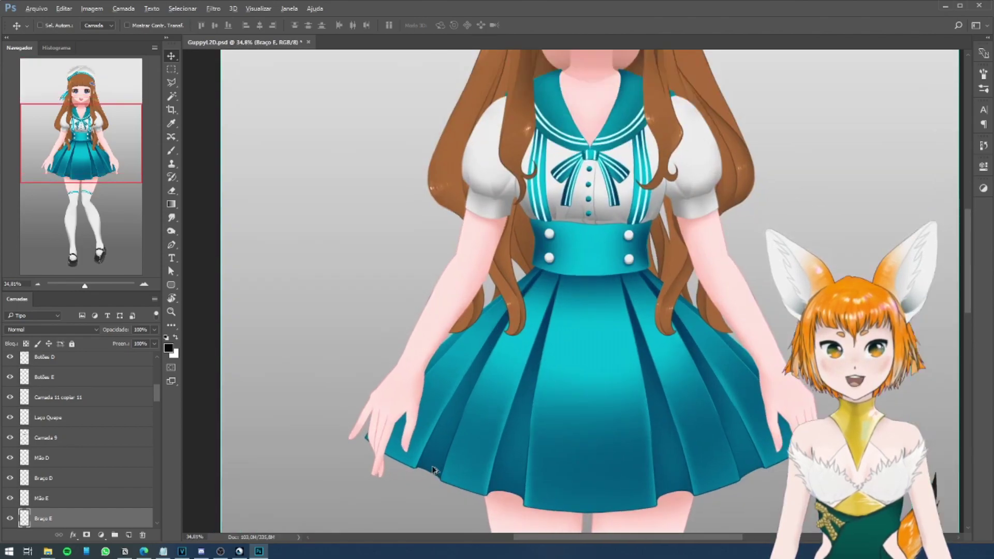
pyautogui.keyDown('ctrl'); pyautogui.click(439, 383); pyautogui.keyUp('ctrl')
pyautogui.moveTo(439, 383); pyautogui.dragTo(384, 391)
pyautogui.scroll(3, 389, 375)
pyautogui.moveTo(393, 357); pyautogui.dragTo(442, 318)
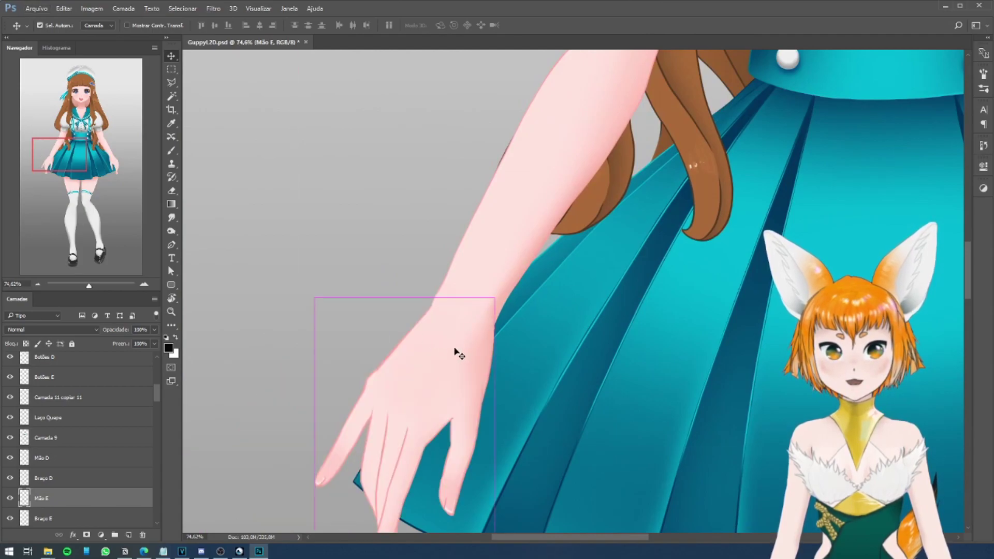
pyautogui.moveTo(522, 266); pyautogui.dragTo(440, 308)
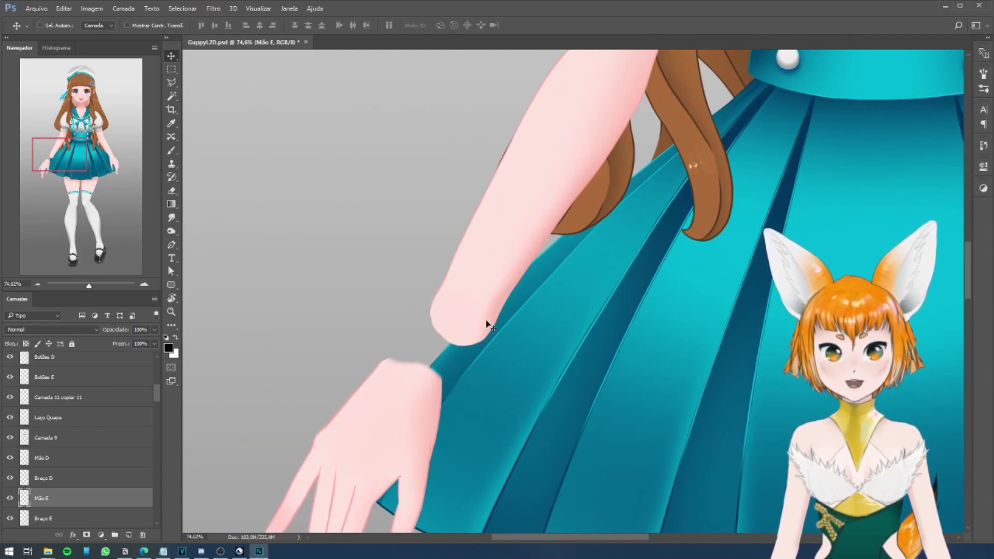
pyautogui.moveTo(485, 349); pyautogui.dragTo(492, 282)
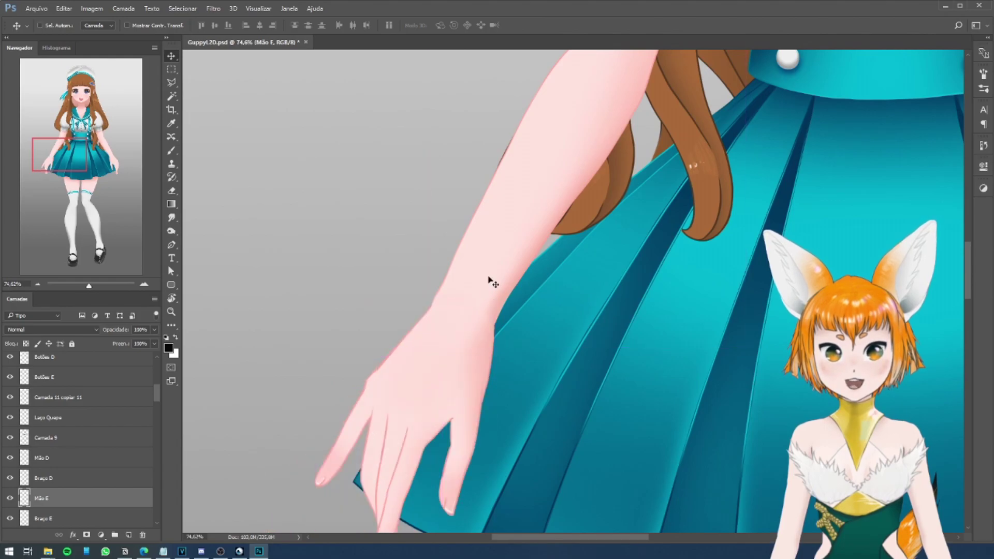
# Try rotating the Mão E hand around a wrist pivot with Free Transform, and test shifting it at the wrist joint.
pyautogui.scroll(-3, 483, 291)
pyautogui.hotkey('ctrl', 't')
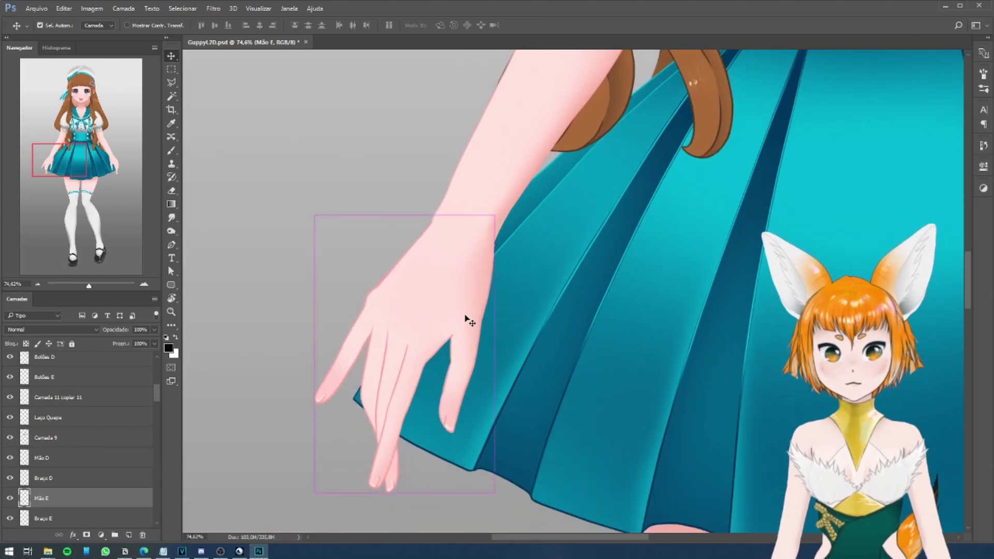
pyautogui.moveTo(407, 357); pyautogui.dragTo(461, 238)
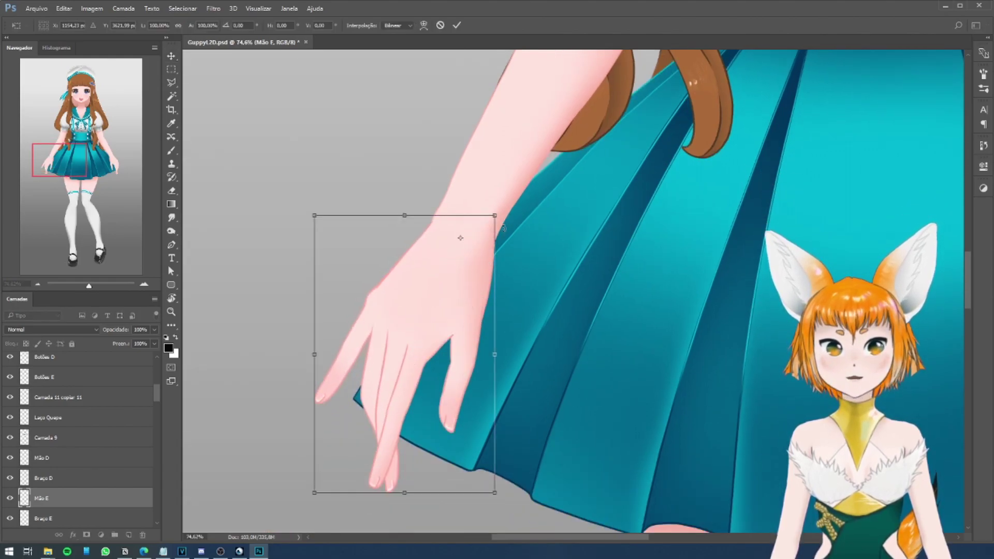
pyautogui.moveTo(507, 208); pyautogui.dragTo(455, 258)
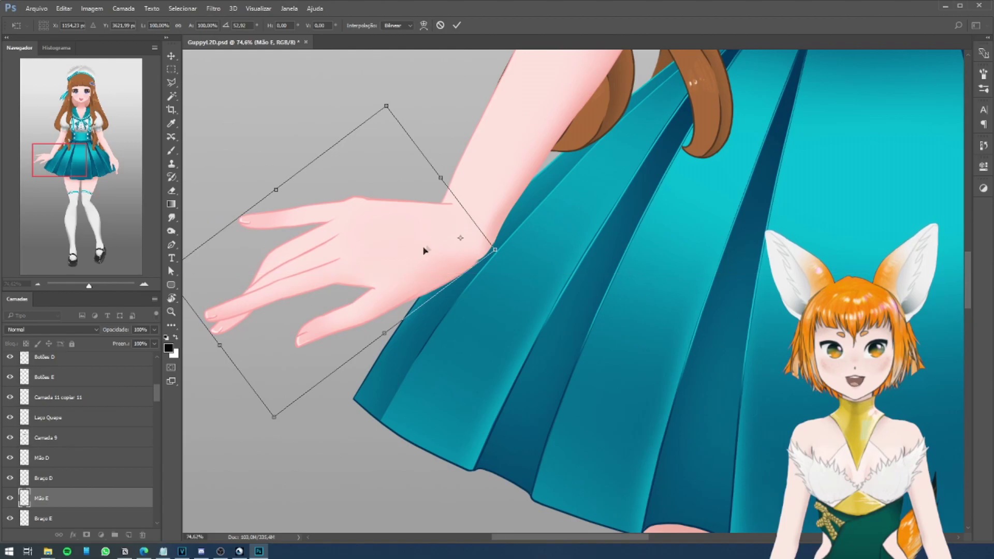
pyautogui.moveTo(488, 259); pyautogui.dragTo(432, 305)
pyautogui.moveTo(469, 266); pyautogui.dragTo(502, 230)
pyautogui.press('Return')
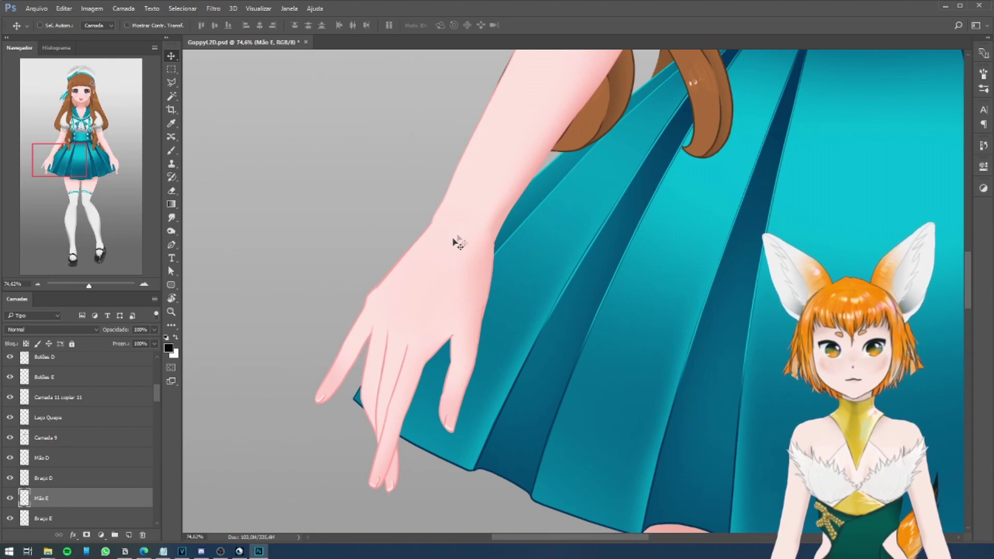
pyautogui.moveTo(463, 245); pyautogui.dragTo(397, 301)
pyautogui.moveTo(439, 274); pyautogui.dragTo(466, 280)
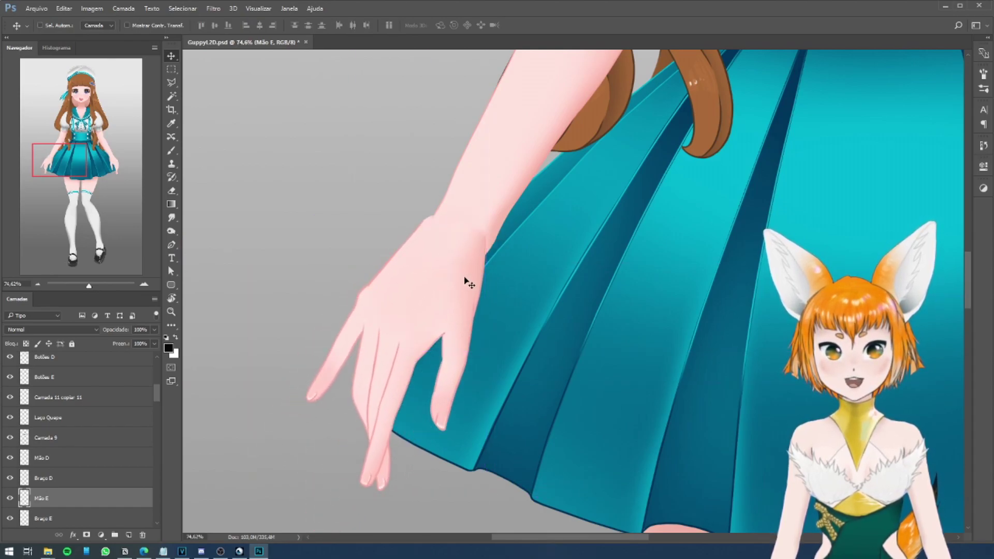
# Pick the Botões E, Camada 9 and Saia layers around the character's waist and skirt.
pyautogui.scroll(-1, 432, 234)
pyautogui.scroll(-4, 432, 234)
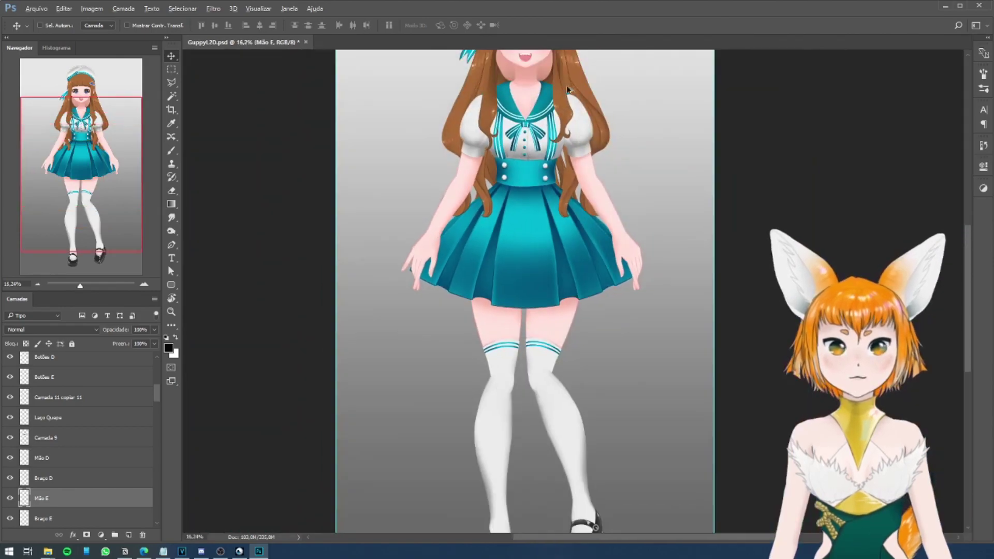
pyautogui.scroll(3, 510, 164)
pyautogui.scroll(2, 510, 165)
pyautogui.keyDown('ctrl'); pyautogui.click(485, 266); pyautogui.keyUp('ctrl')
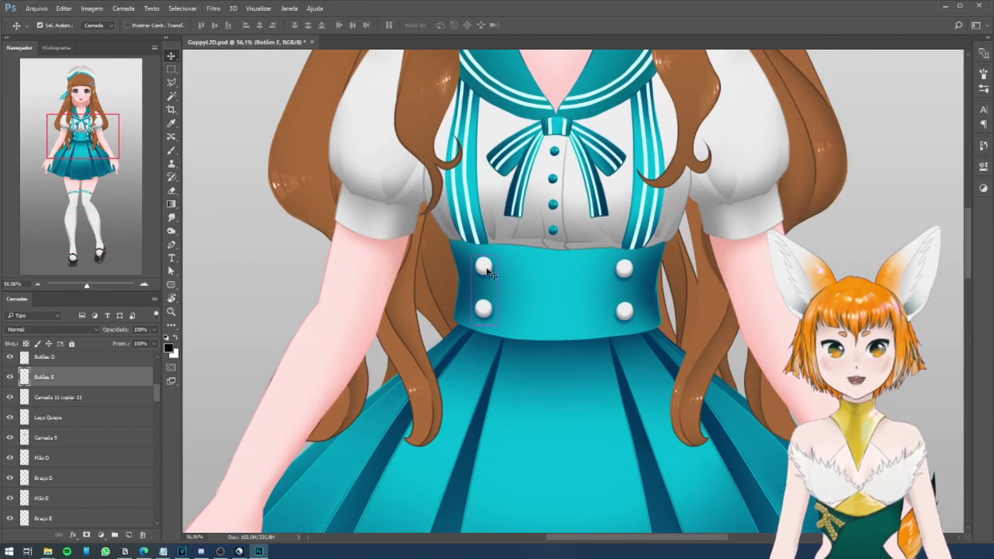
pyautogui.keyDown('ctrl'); pyautogui.click(657, 291); pyautogui.keyUp('ctrl')
pyautogui.moveTo(569, 287); pyautogui.dragTo(585, 310)
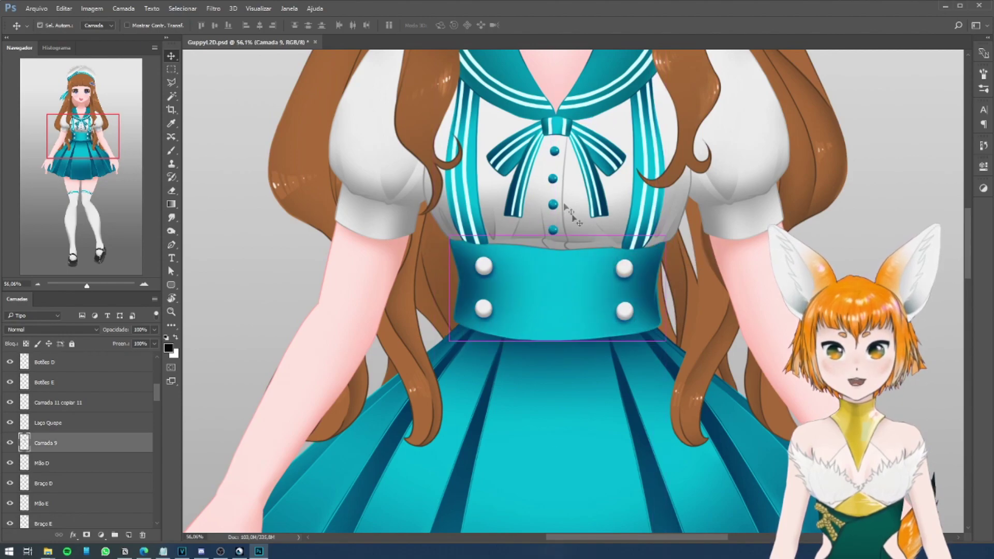
pyautogui.scroll(-6, 553, 194)
pyautogui.keyDown('ctrl'); pyautogui.click(567, 300); pyautogui.keyUp('ctrl')
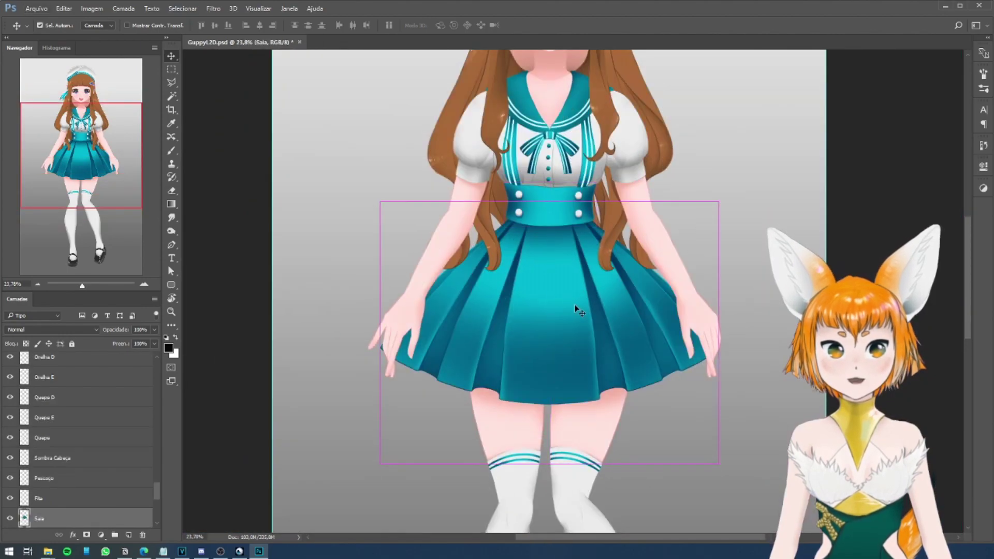
# Test a sideways shift of the Canela E shin layer, undo it, and select the Coxa D thigh layer.
pyautogui.keyDown('alt'); pyautogui.scroll(-3, 565, 244); pyautogui.keyUp('alt')
pyautogui.scroll(2, 565, 244)
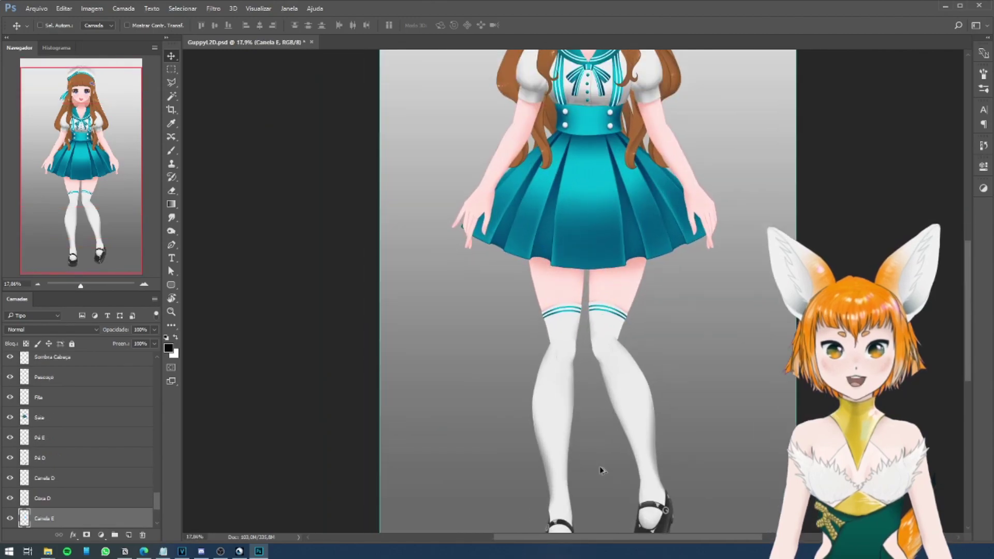
pyautogui.keyDown('ctrl'); pyautogui.click(568, 293); pyautogui.keyUp('ctrl')
pyautogui.keyDown('ctrl'); pyautogui.click(566, 377); pyautogui.keyUp('ctrl')
pyautogui.moveTo(566, 377); pyautogui.dragTo(526, 382)
pyautogui.hotkey('ctrl', 'z')
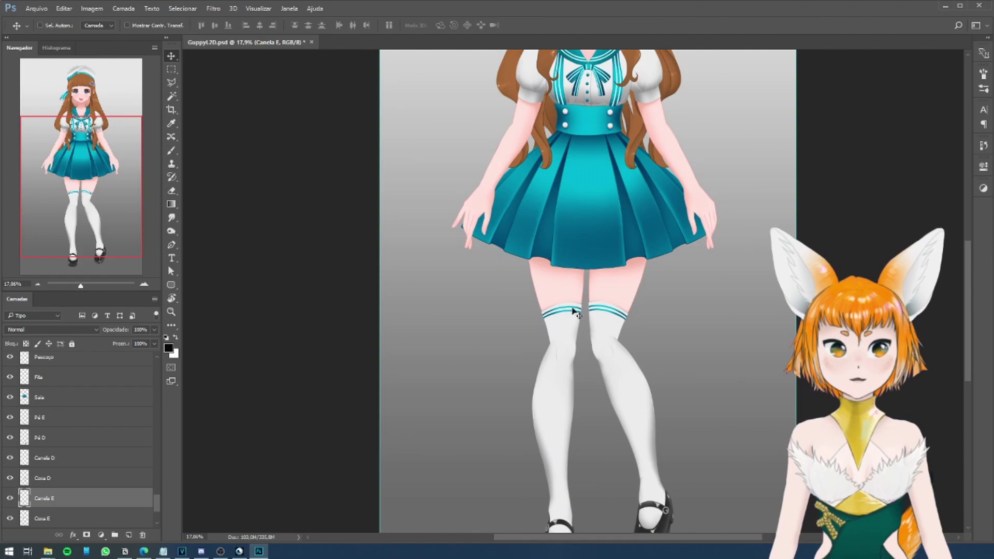
pyautogui.keyDown('ctrl'); pyautogui.click(625, 299); pyautogui.keyUp('ctrl')
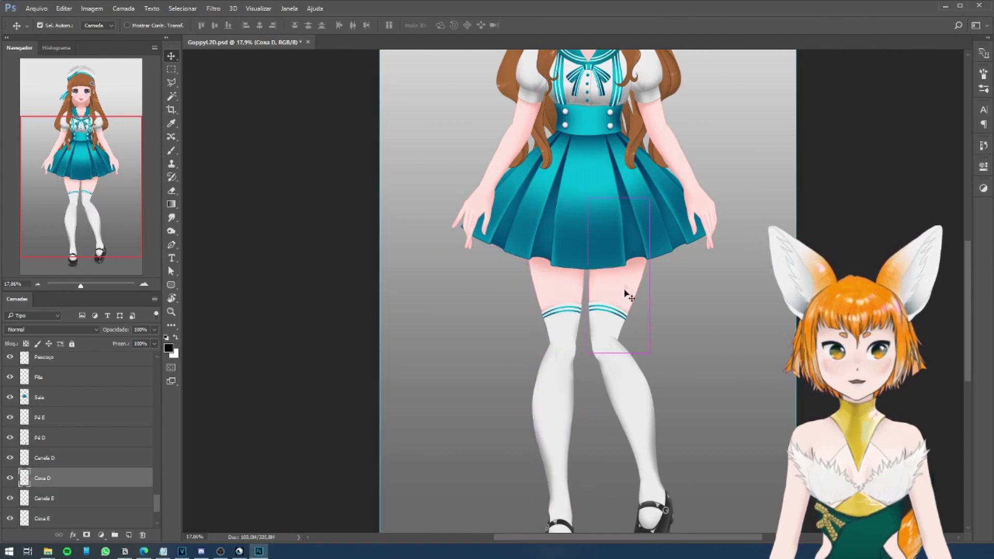
# Select the Canela D shin and Pé D foot together and try rotating them around a knee pivot with Free Transform.
pyautogui.scroll(-2, 625, 299)
pyautogui.scroll(2, 627, 275)
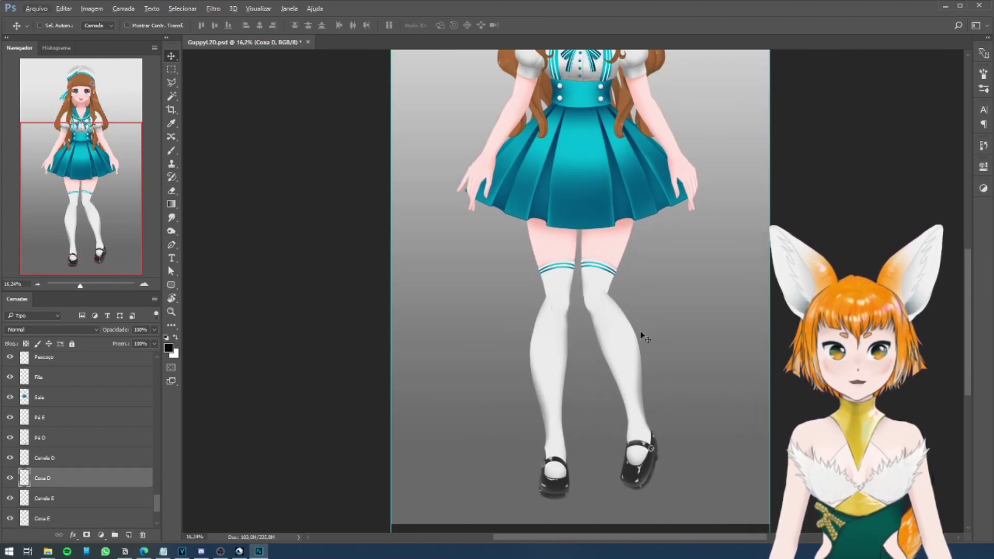
pyautogui.keyDown('ctrl'); pyautogui.click(611, 338); pyautogui.keyUp('ctrl')
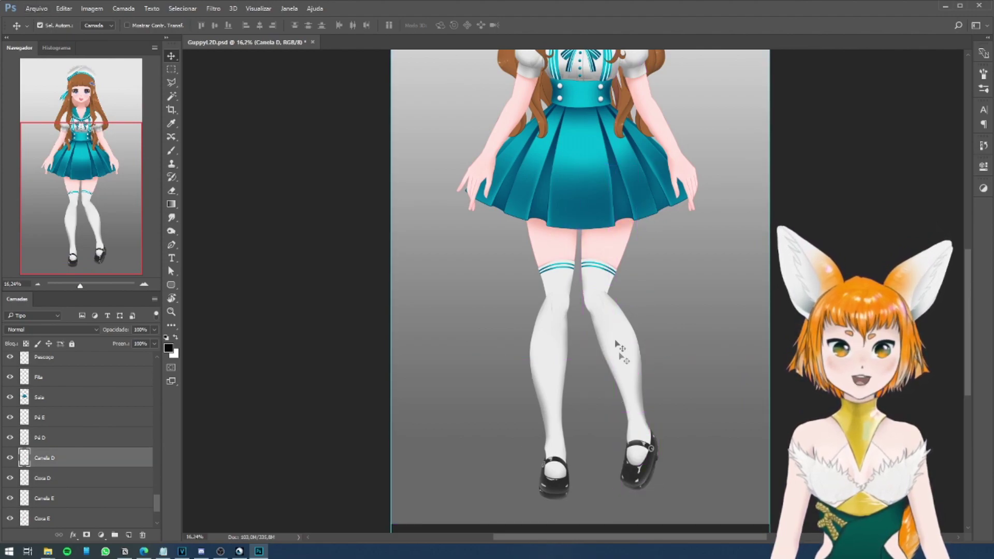
pyautogui.keyDown('shift'); pyautogui.click(646, 454); pyautogui.keyUp('shift')
pyautogui.hotkey('ctrl', 't')
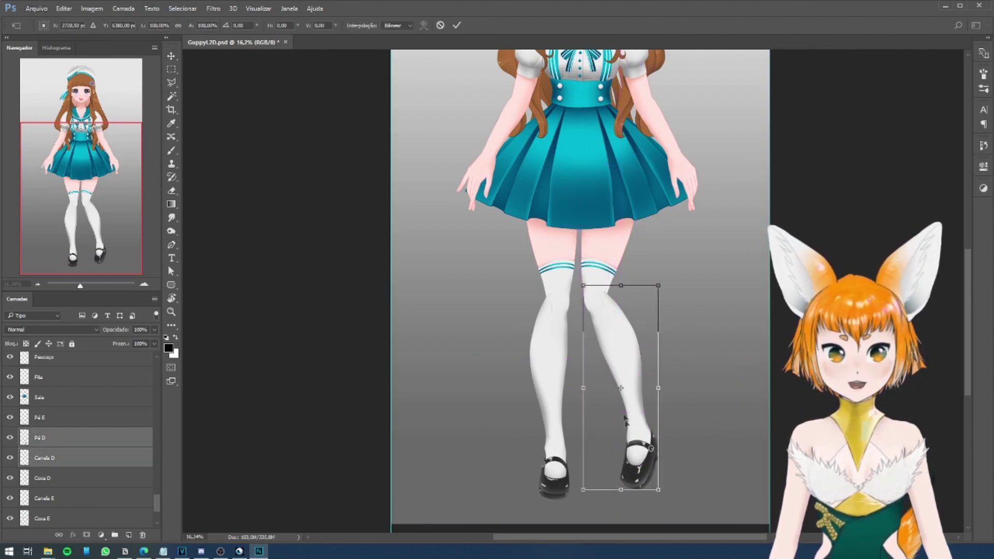
pyautogui.moveTo(621, 388); pyautogui.dragTo(593, 303)
pyautogui.moveTo(674, 299)
pyautogui.mouseDown()
pyautogui.moveTo(673, 268)
pyautogui.moveTo(672, 298)
pyautogui.mouseUp()
pyautogui.press('Return')
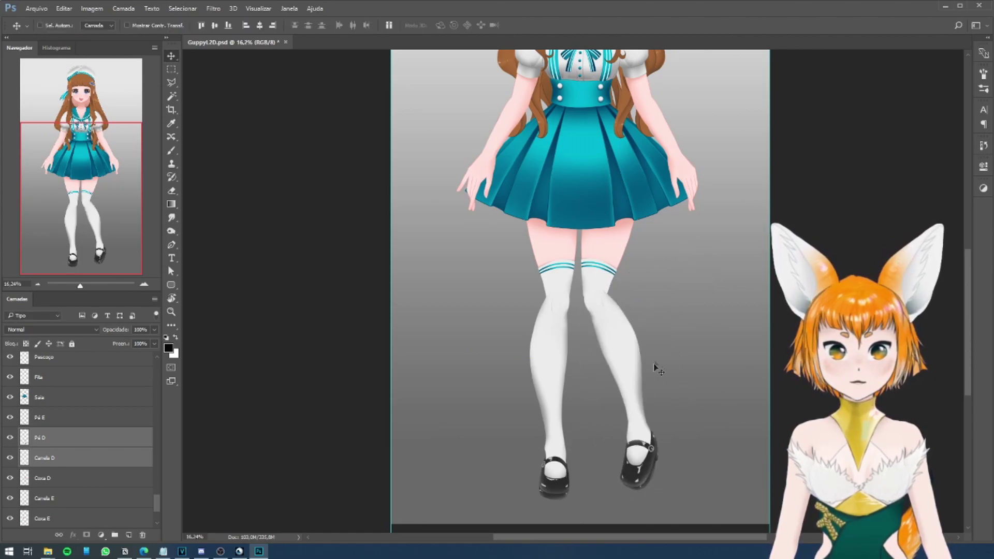
# Select the Coxa E thigh and Canela E shin layers together.
pyautogui.scroll(1, 657, 364)
pyautogui.press('ctrl')
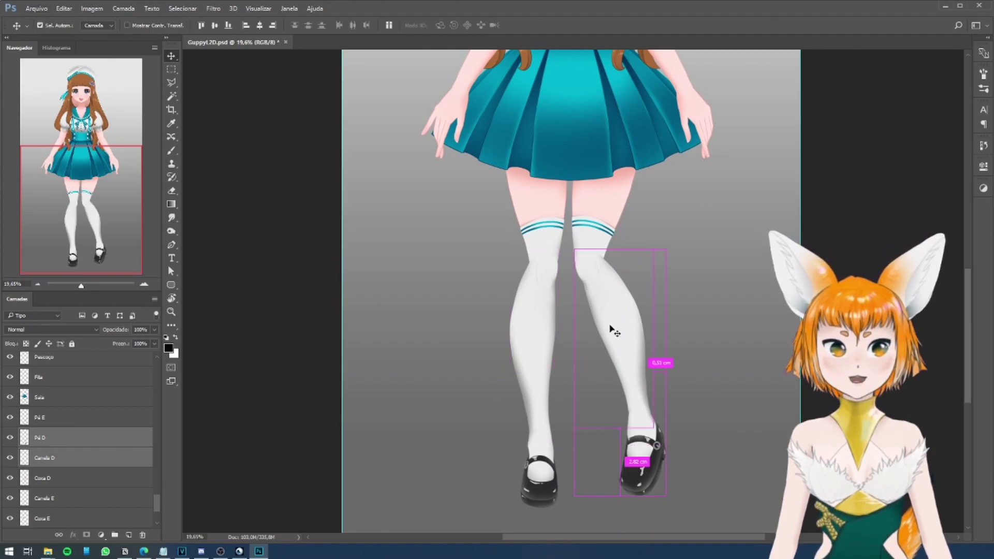
pyautogui.keyDown('ctrl'); pyautogui.click(552, 249); pyautogui.keyUp('ctrl')
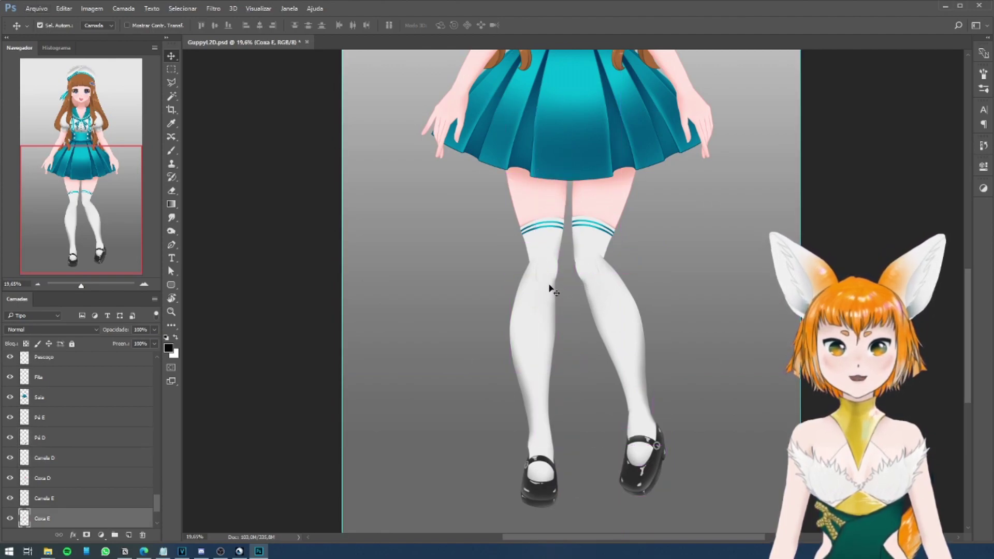
pyautogui.keyDown('ctrl'); pyautogui.click(565, 247); pyautogui.keyUp('ctrl')
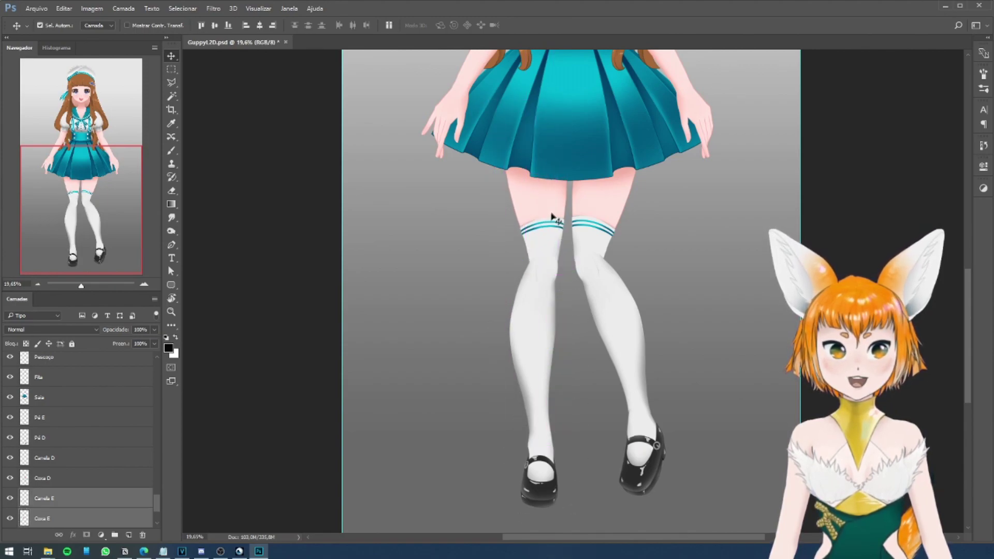
# Try rotating the Canela E shin by about 7° around a knee pivot with Free Transform.
pyautogui.hotkey('ctrl', 't')
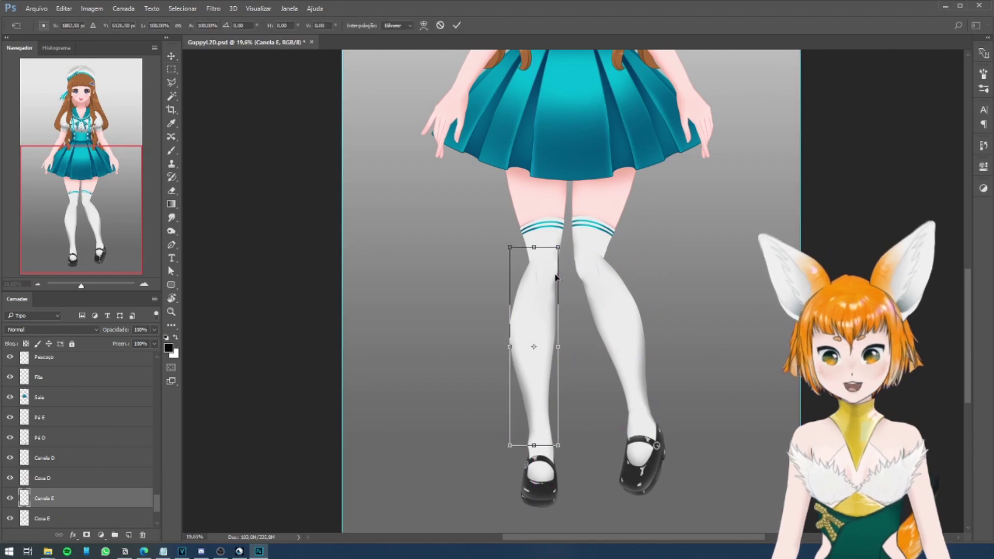
pyautogui.moveTo(534, 347); pyautogui.dragTo(546, 284)
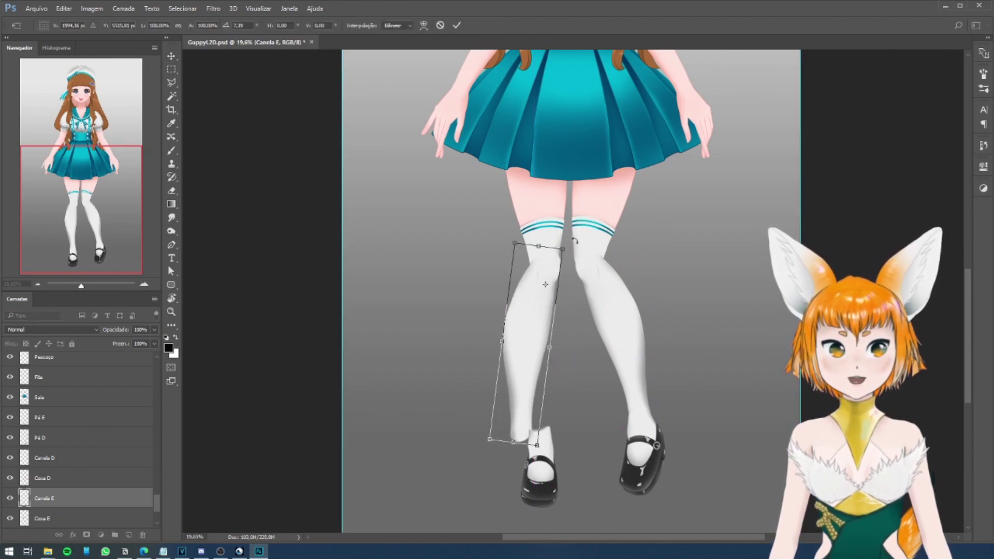
pyautogui.press('Return')
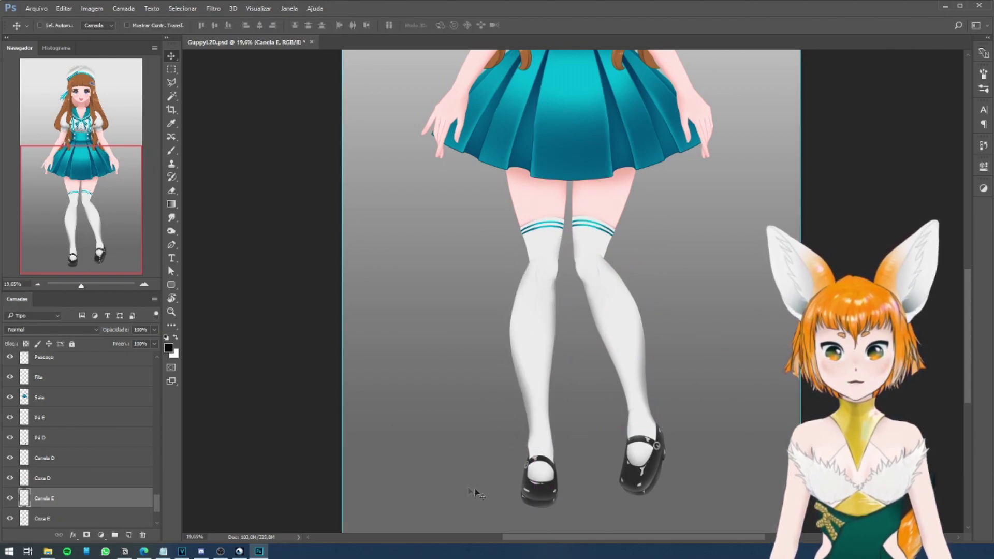
# Test shifting the Pé E foot up towards the ankle and pick the Pé D foot layer.
pyautogui.moveTo(552, 498); pyautogui.dragTo(560, 433)
pyautogui.keyDown('ctrl'); pyautogui.click(649, 414); pyautogui.keyUp('ctrl')
pyautogui.moveTo(650, 414)
pyautogui.mouseDown()
pyautogui.moveTo(651, 433)
pyautogui.moveTo(650, 413)
pyautogui.mouseUp()
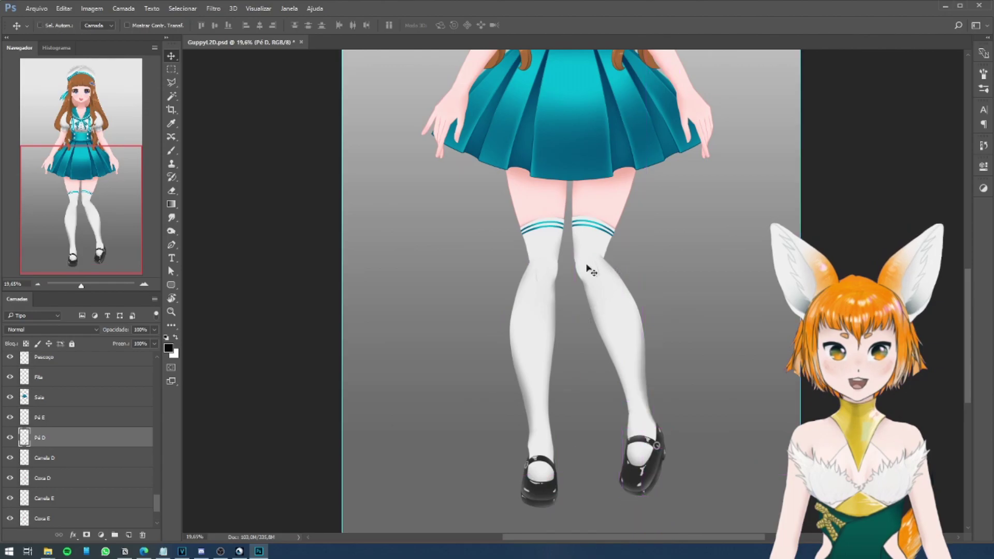
# Select the Canela D shin and Pé D foot together and try moving them down away from the thigh.
pyautogui.keyDown('ctrl'); pyautogui.click(588, 271); pyautogui.keyUp('ctrl')
pyautogui.keyDown('ctrl'); pyautogui.keyDown('shift'); pyautogui.click(649, 436); pyautogui.keyUp('shift'); pyautogui.keyUp('ctrl')
pyautogui.moveTo(638, 331); pyautogui.dragTo(647, 362)
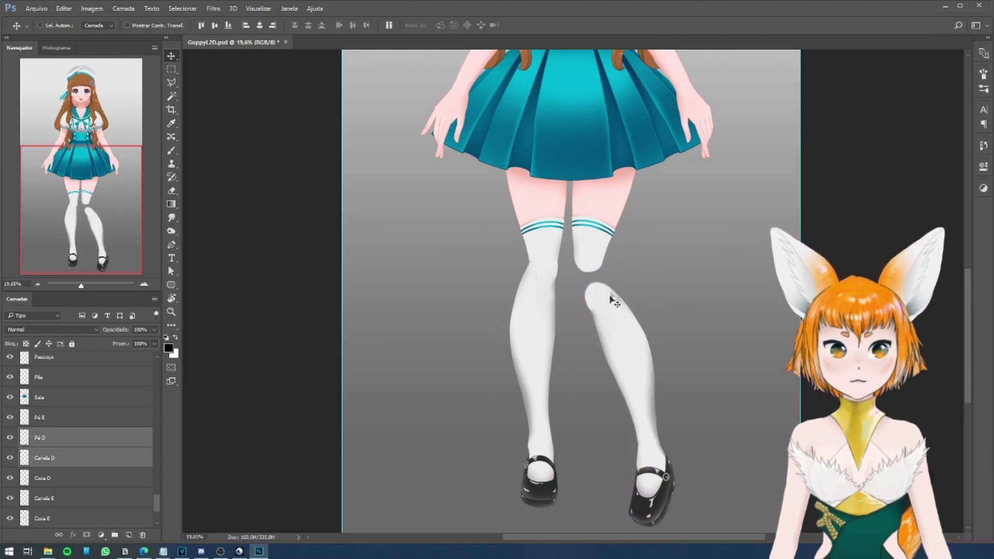
pyautogui.scroll(5, 589, 315)
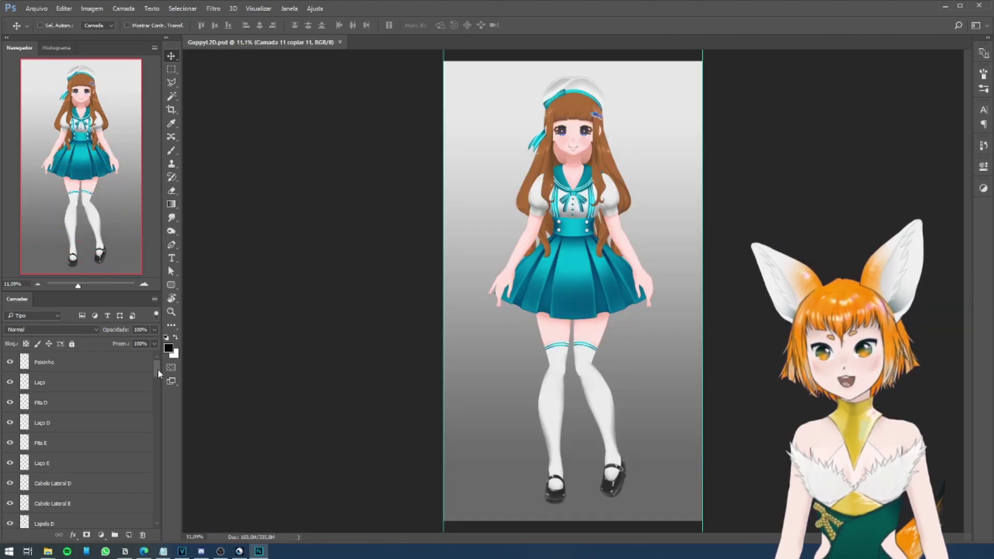
# Review the layer names through the whole stack, picking Laço Quepe, Camada 11 copiar 11, Quepe and Cabelo Trás.
pyautogui.moveTo(157, 370); pyautogui.dragTo(158, 397)
pyautogui.click(75, 431)
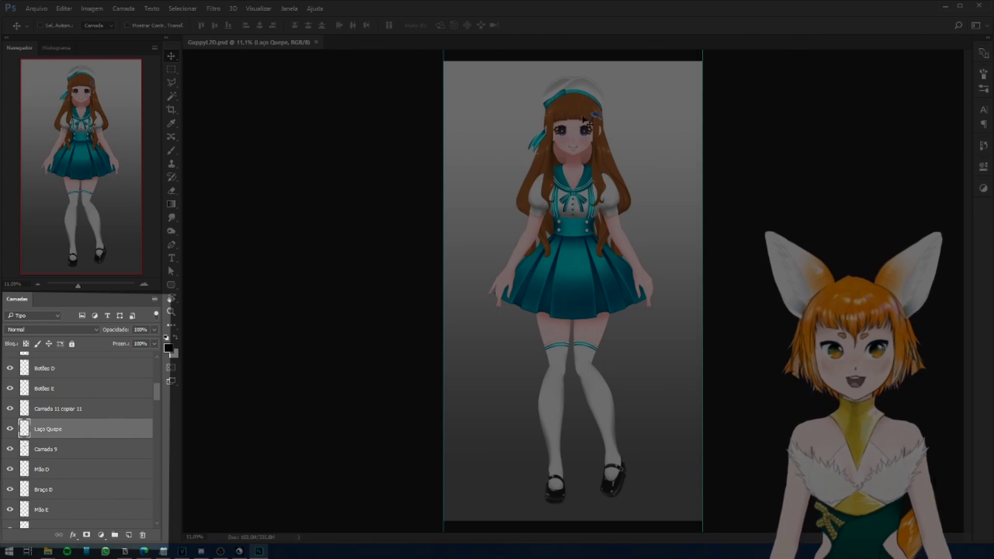
pyautogui.click(82, 407)
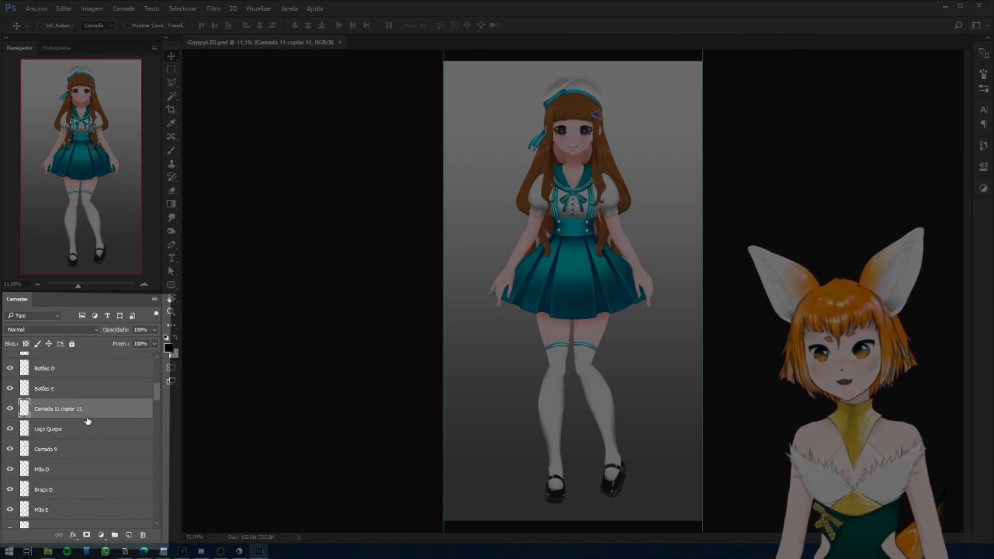
pyautogui.scroll(-5, 86, 453)
pyautogui.click(39, 518)
pyautogui.click(119, 444)
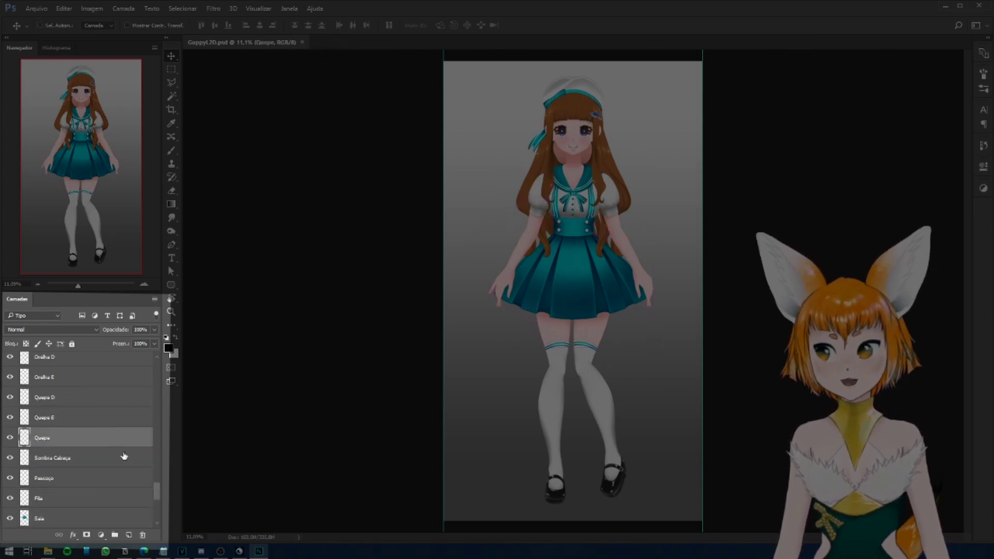
pyautogui.moveTo(154, 498); pyautogui.dragTo(161, 474)
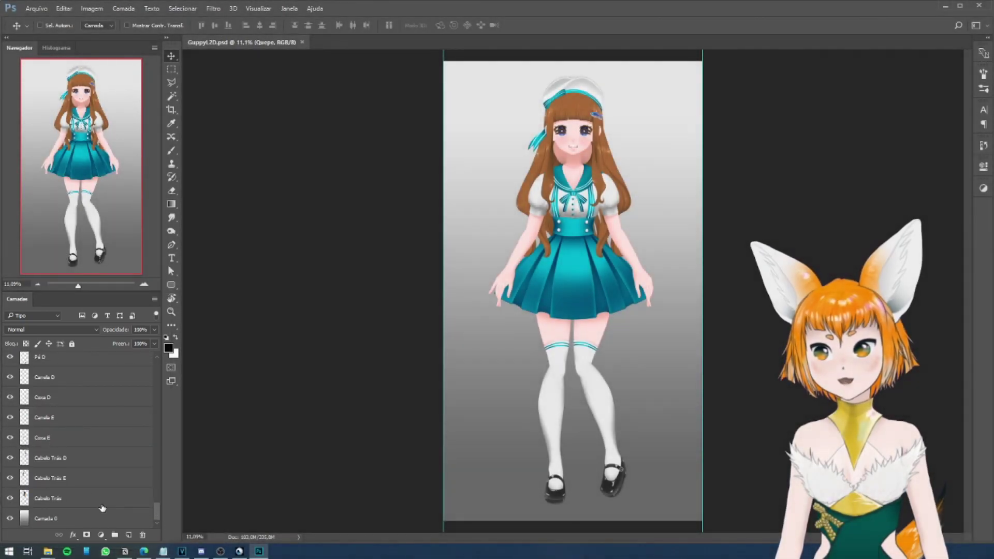
pyautogui.click(102, 505)
pyautogui.moveTo(157, 511); pyautogui.dragTo(168, 266)
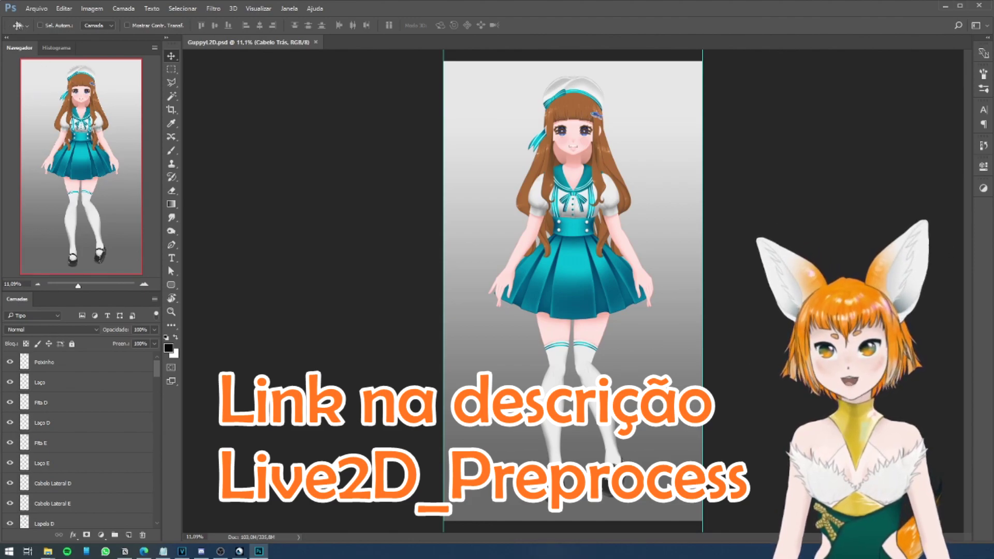
# Open the file browser for loading a script and cancel it without loading one.
pyautogui.click(39, 9)
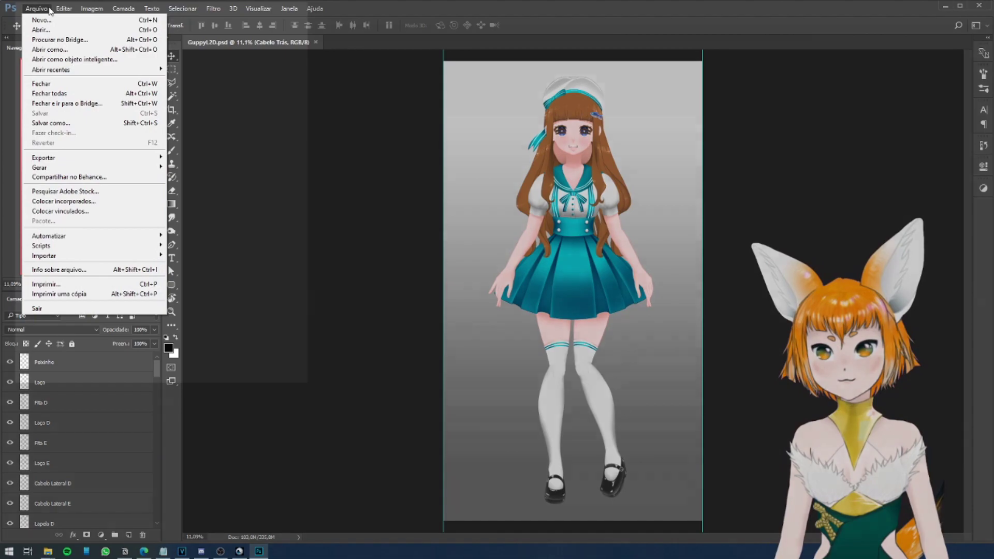
pyautogui.moveTo(72, 248)
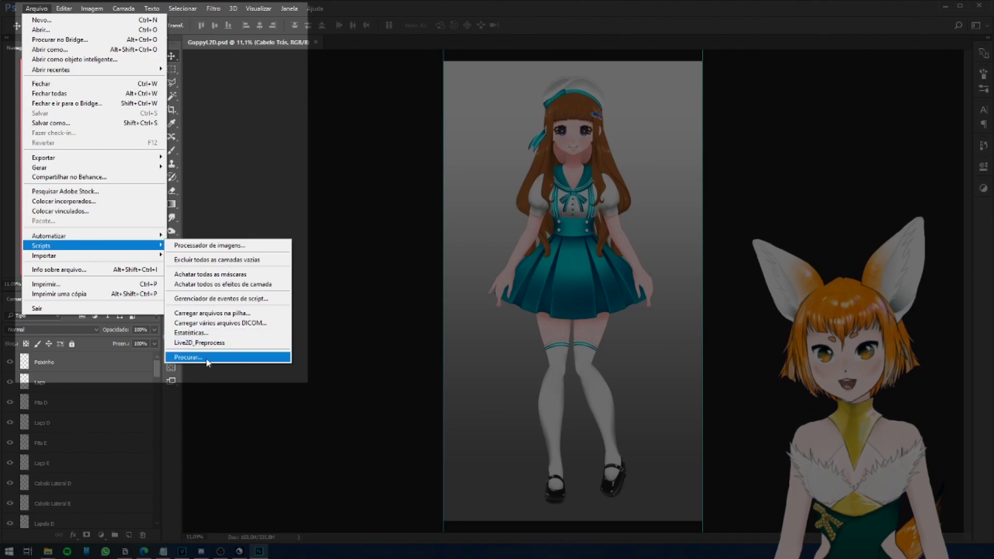
pyautogui.click(191, 357)
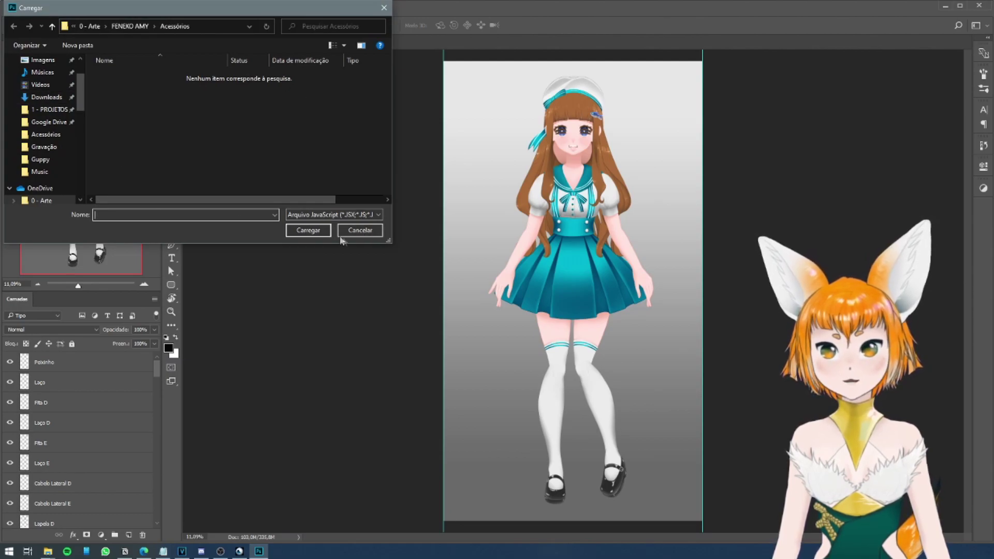
pyautogui.click(360, 231)
# Run the Live2D_Preprocess script on the character file.
pyautogui.click(36, 9)
pyautogui.moveTo(42, 246)
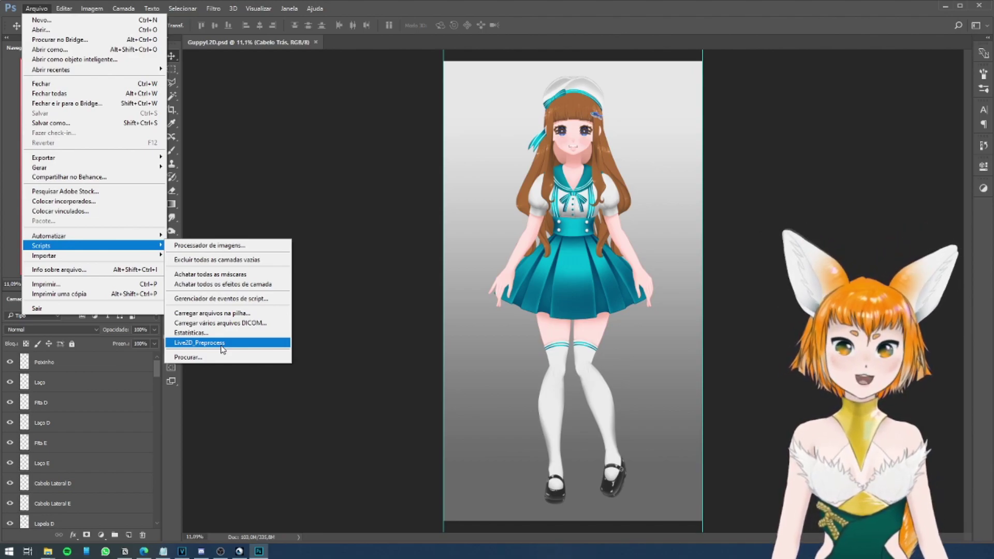
pyautogui.click(222, 346)
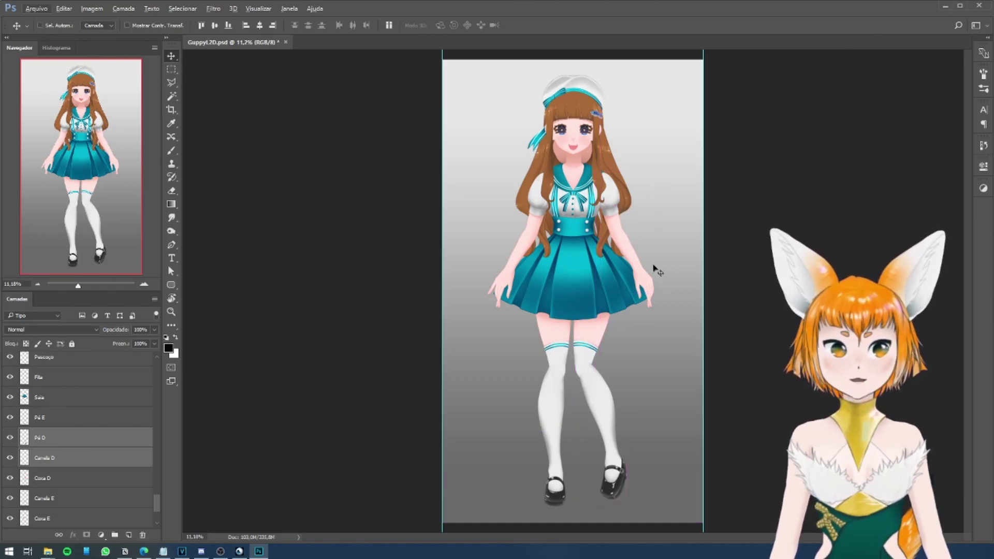
# Try rotating the hand at the skirt's right side around a wrist pivot with Free Transform.
pyautogui.scroll(1, 650, 265)
pyautogui.scroll(3, 651, 265)
pyautogui.keyDown('ctrl'); pyautogui.click(644, 324); pyautogui.keyUp('ctrl')
pyautogui.hotkey('ctrl', 't')
pyautogui.moveTo(644, 323); pyautogui.dragTo(621, 280)
pyautogui.moveTo(683, 251)
pyautogui.mouseDown()
pyautogui.moveTo(671, 218)
pyautogui.moveTo(671, 266)
pyautogui.mouseUp()
pyautogui.press('Return')
pyautogui.scroll(-3, 683, 298)
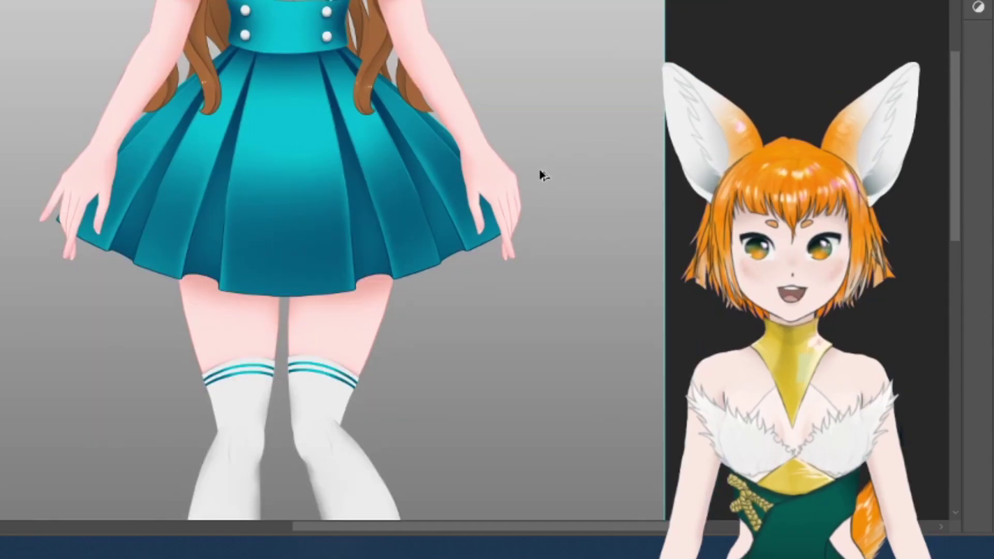
pyautogui.scroll(-3, 538, 171)
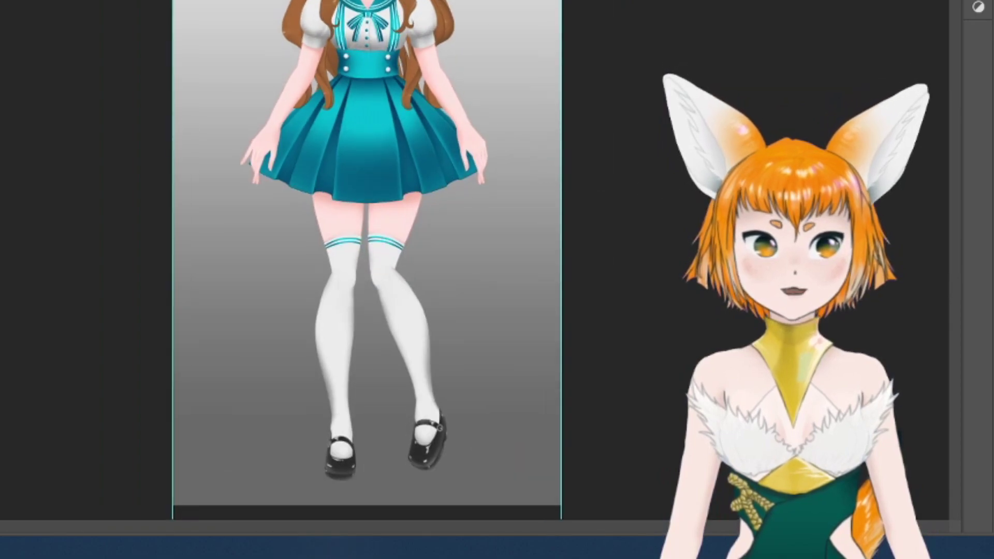